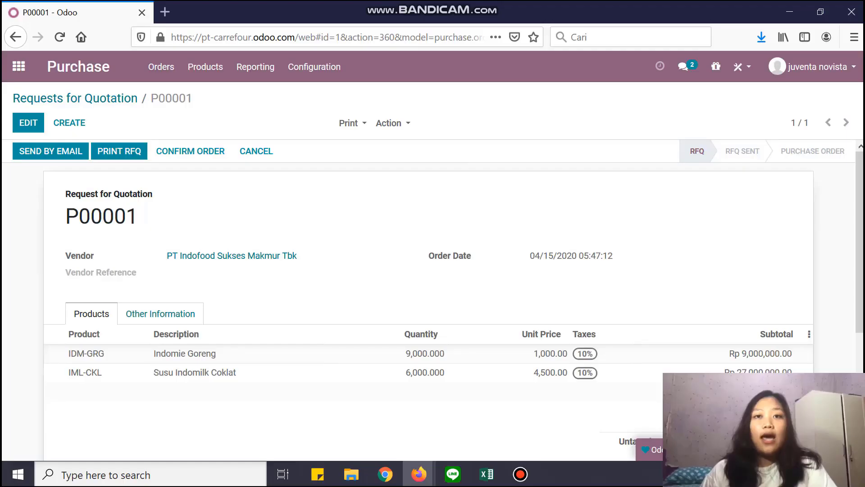
Email request for quotation P00001 to the vendor from the Compose Email dialog.
scroll(432, 315, "down", 3)
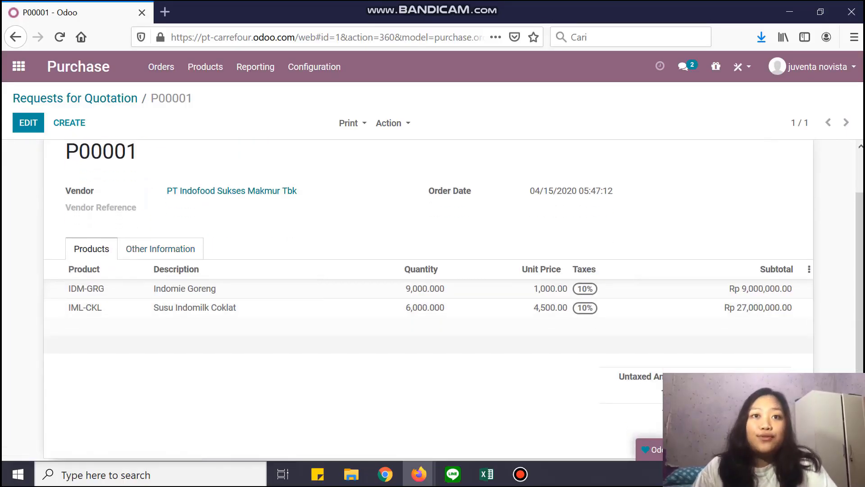
scroll(432, 300, "up", 3)
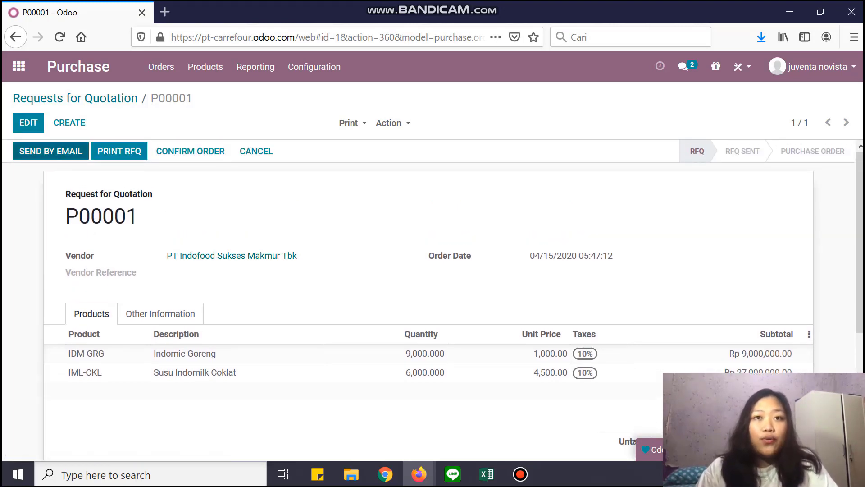
left_click(51, 151)
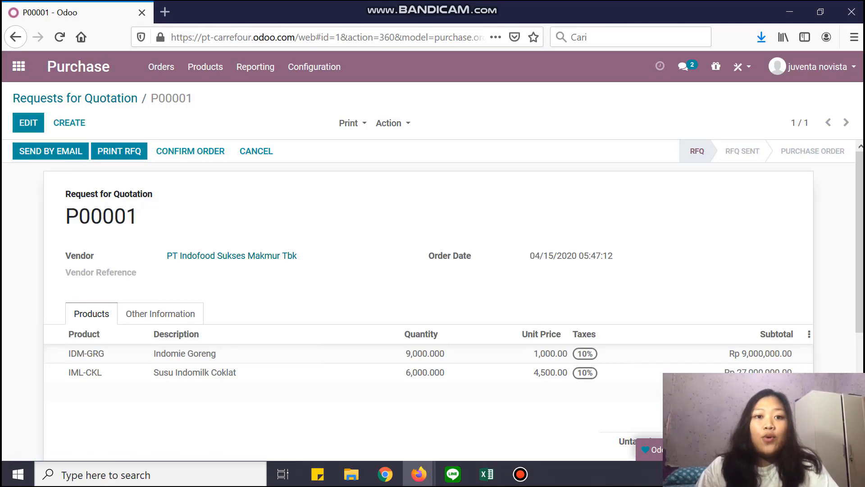
scroll(428, 293, "down", 2)
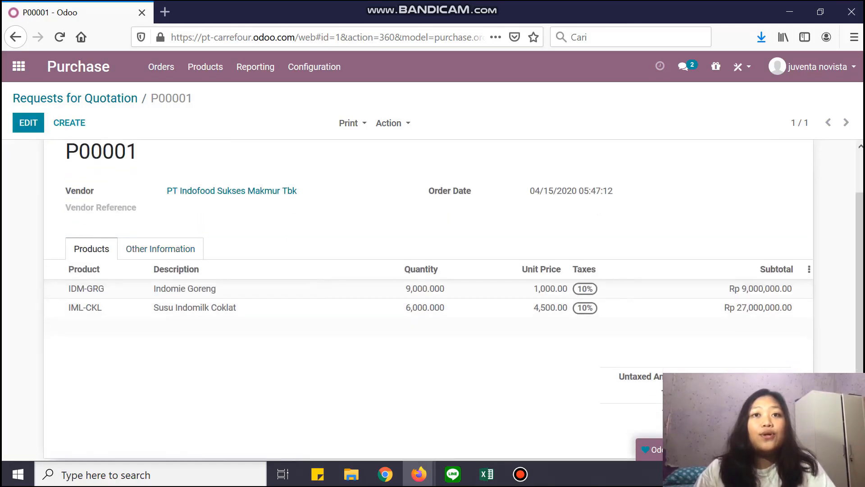
scroll(428, 292, "up", 2)
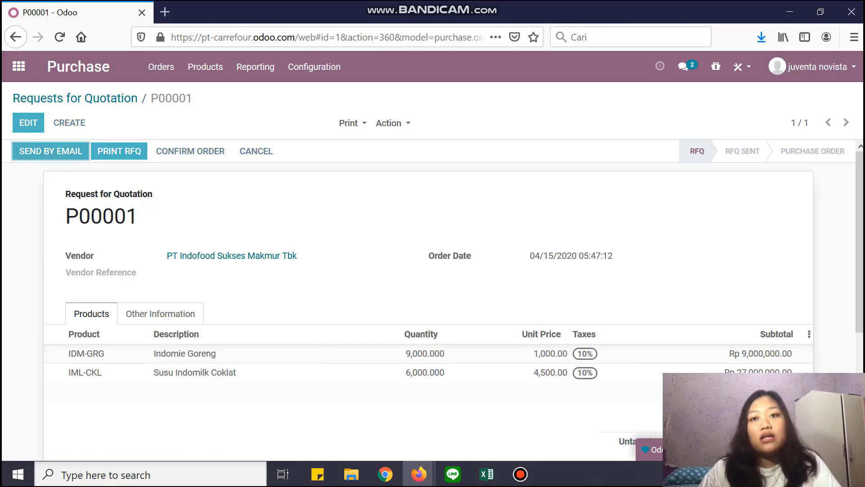
scroll(451, 302, "down", 3)
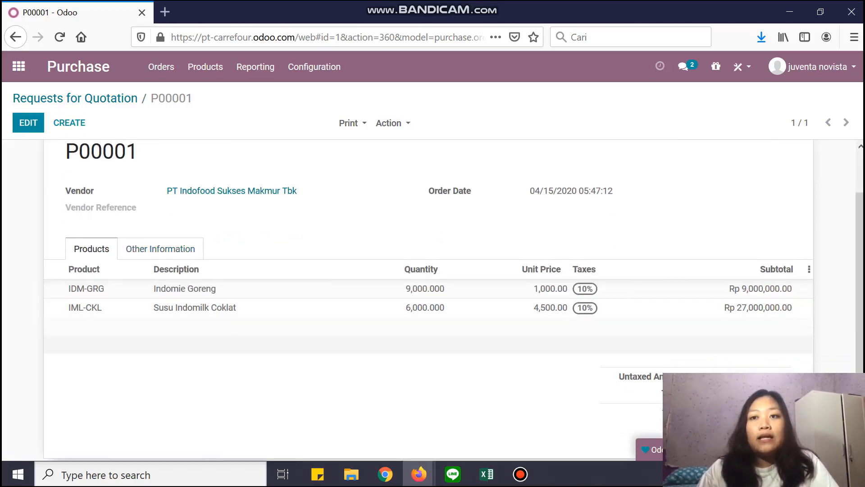
scroll(451, 302, "up", 3)
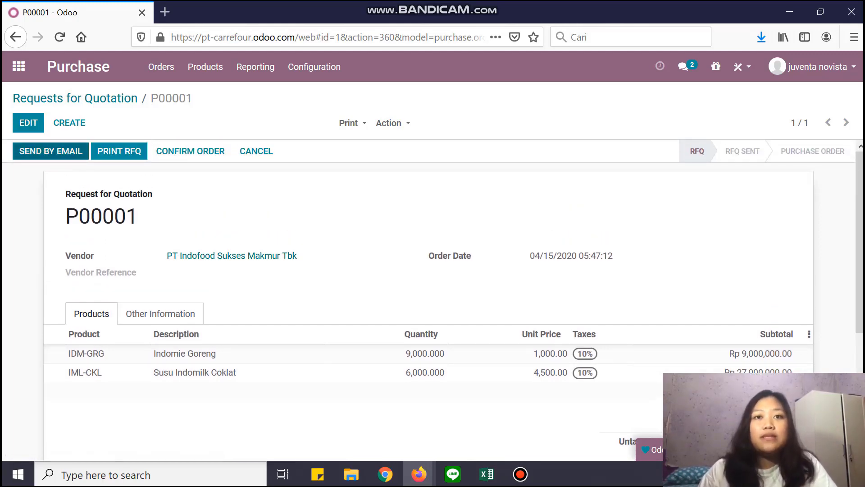
left_click(50, 151)
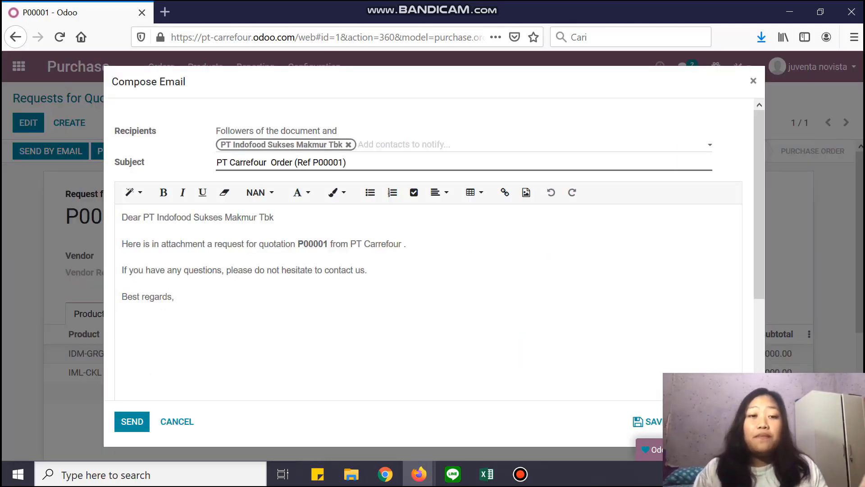
left_click(132, 422)
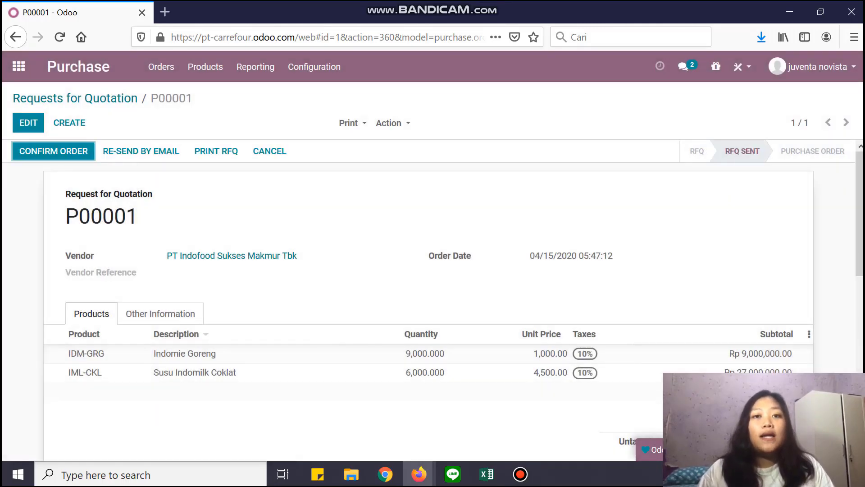
Leave full-screen mode and confirm P00001 as a purchase order.
scroll(428, 293, "down", 9)
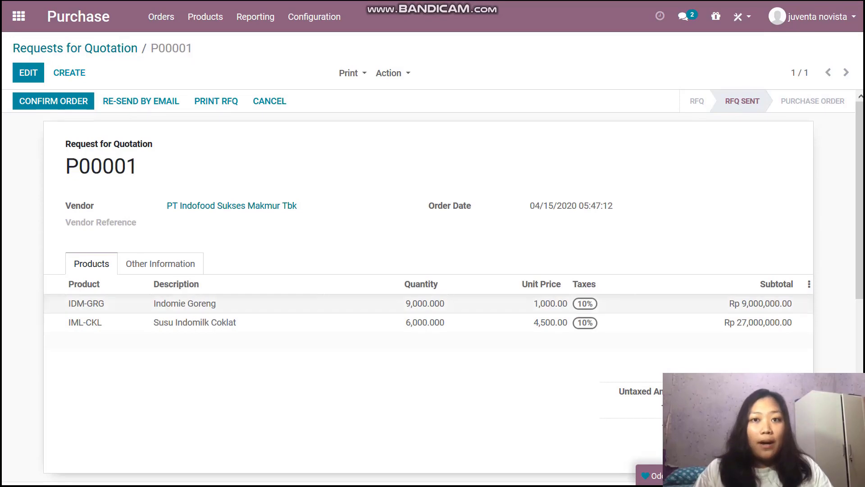
key("F11")
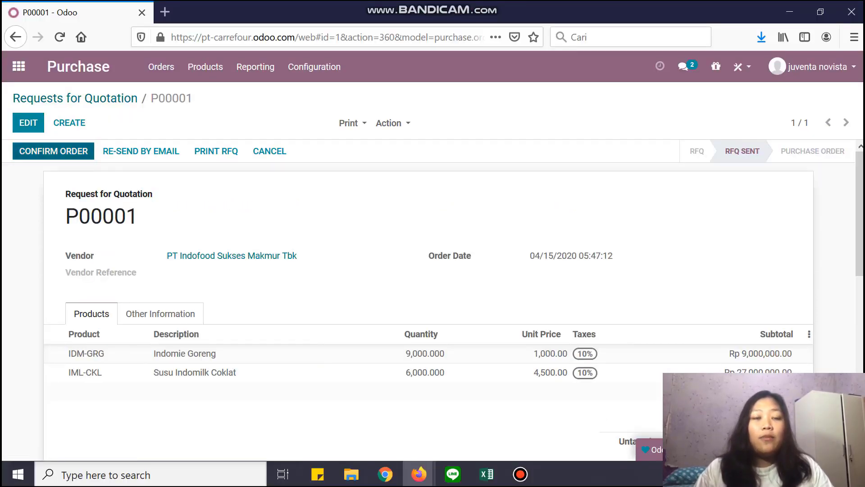
left_click(53, 151)
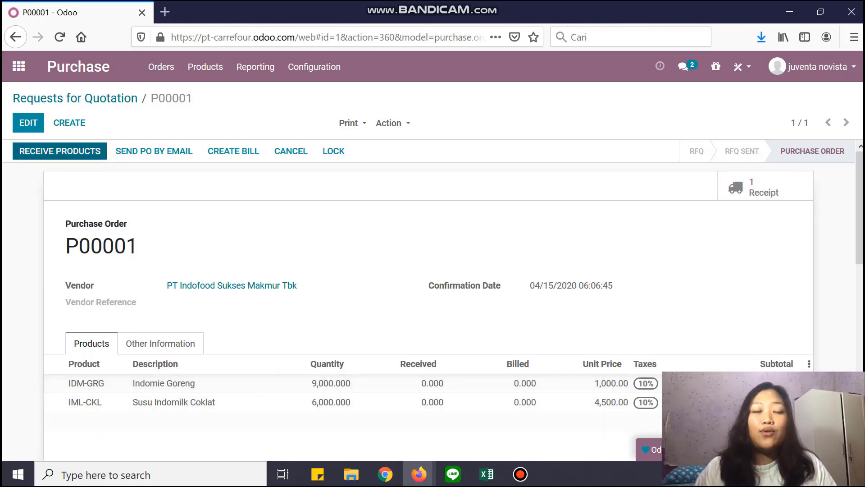
Open receipt WH/IN/00001 and review its demand of 9,000 IDM-GRG and 6,000 IML-CKL.
left_click(60, 151)
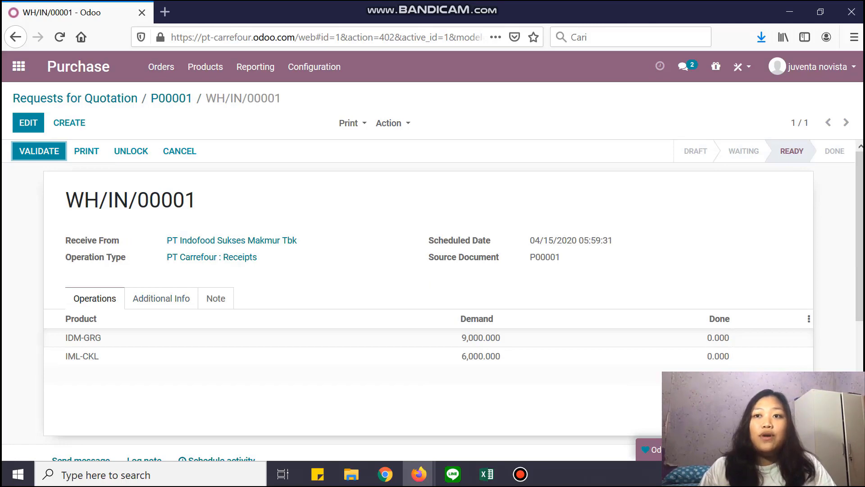
scroll(432, 297, "down", 5)
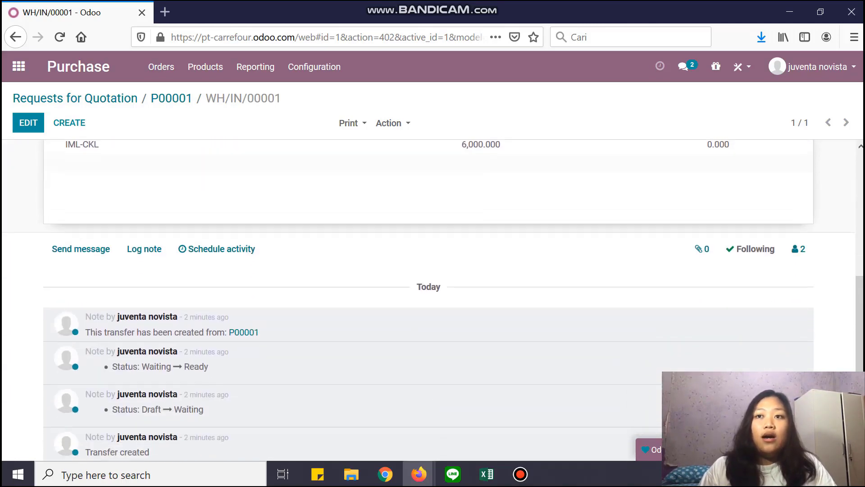
scroll(432, 297, "up", 5)
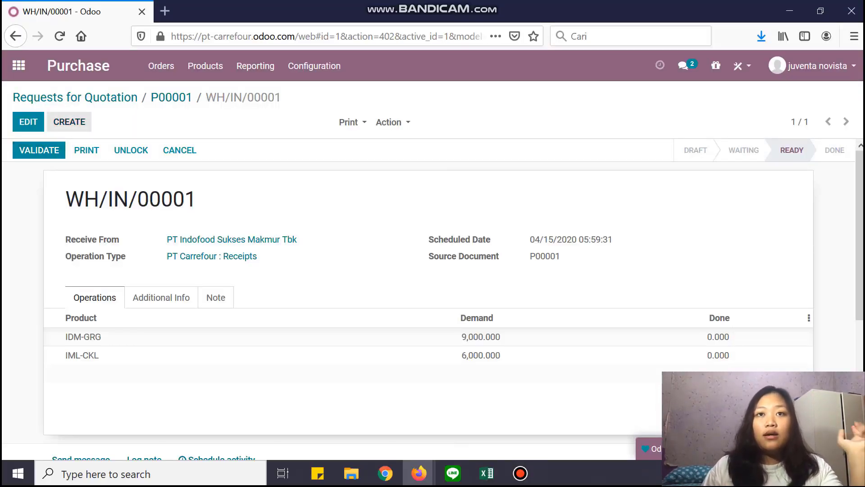
Validate receipt WH/IN/00001 as an immediate transfer of all 9,000 and 6,000 units.
left_click(39, 150)
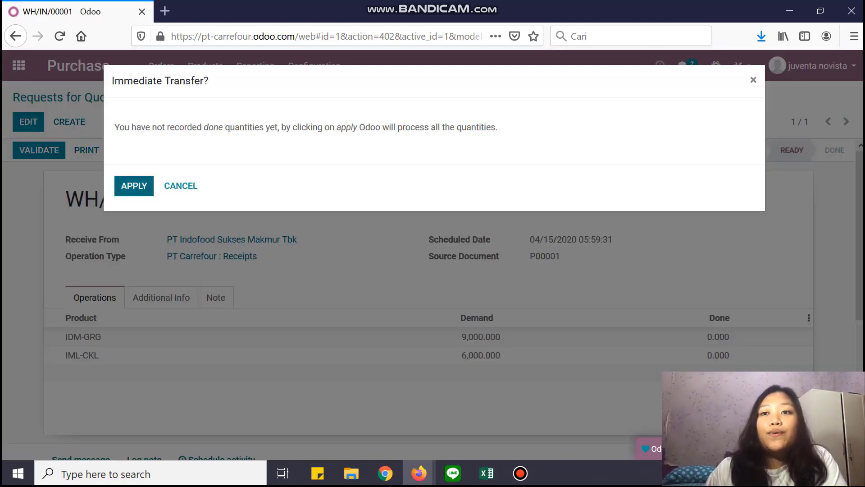
left_click(134, 185)
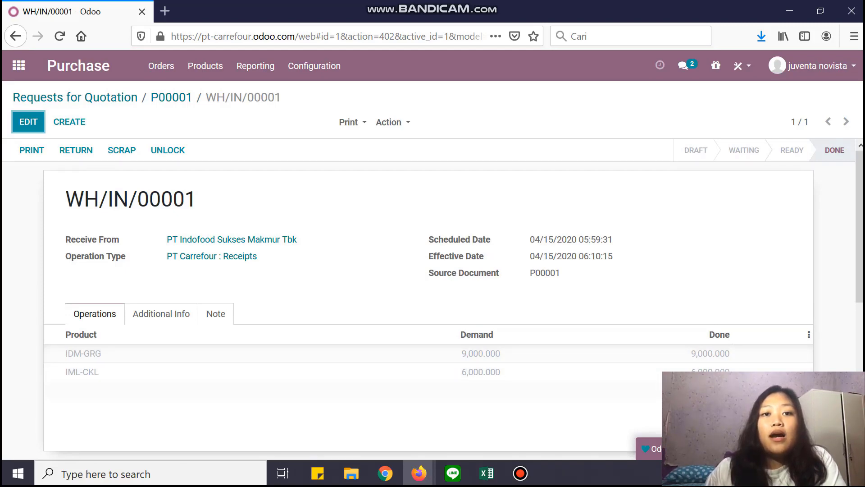
scroll(432, 298, "down", 7)
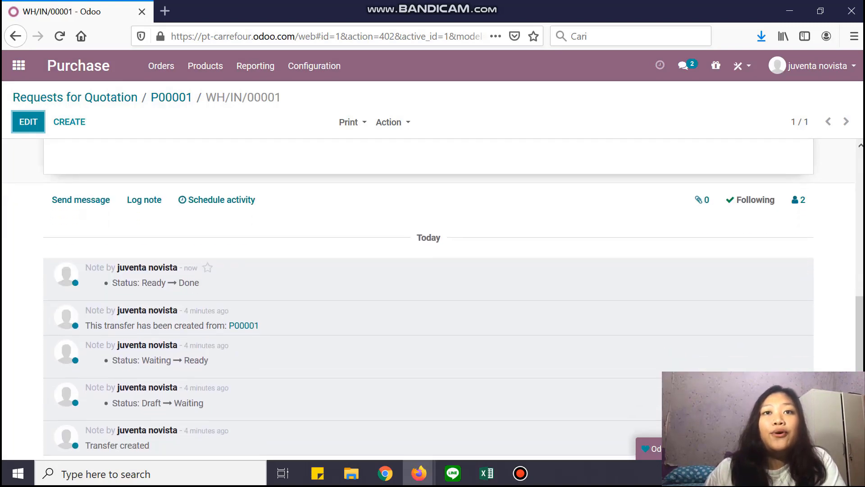
scroll(433, 297, "up", 7)
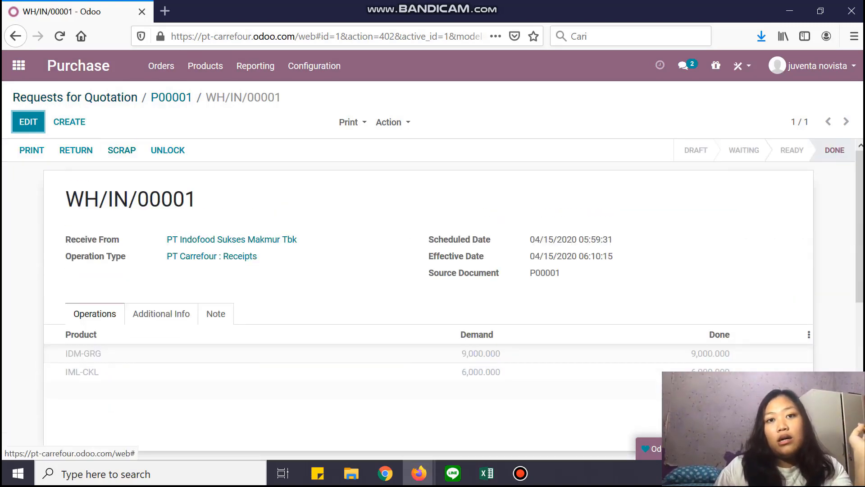
Return to P00001 and check its received quantities and linked receipt.
left_click(171, 97)
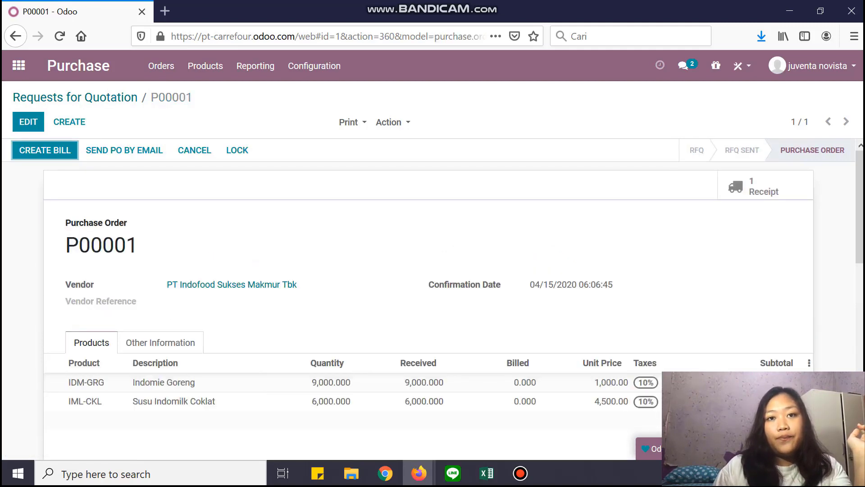
scroll(433, 293, "down", 5)
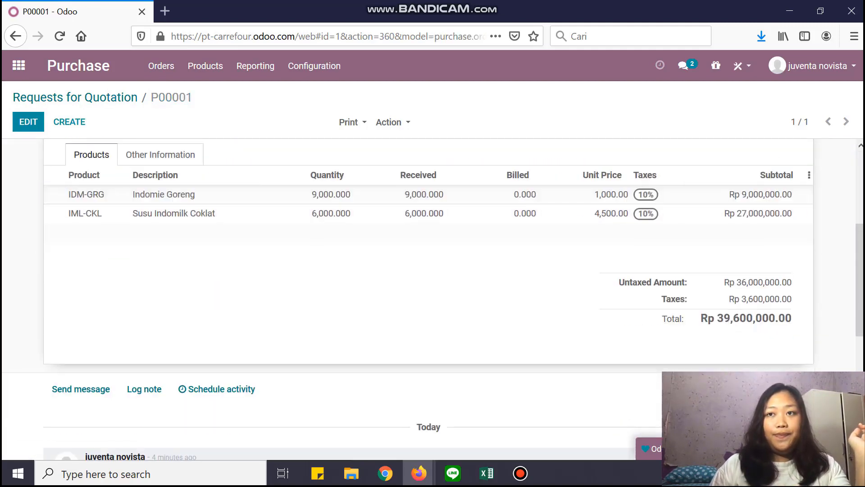
scroll(432, 292, "down", 4)
scroll(432, 293, "up", 6)
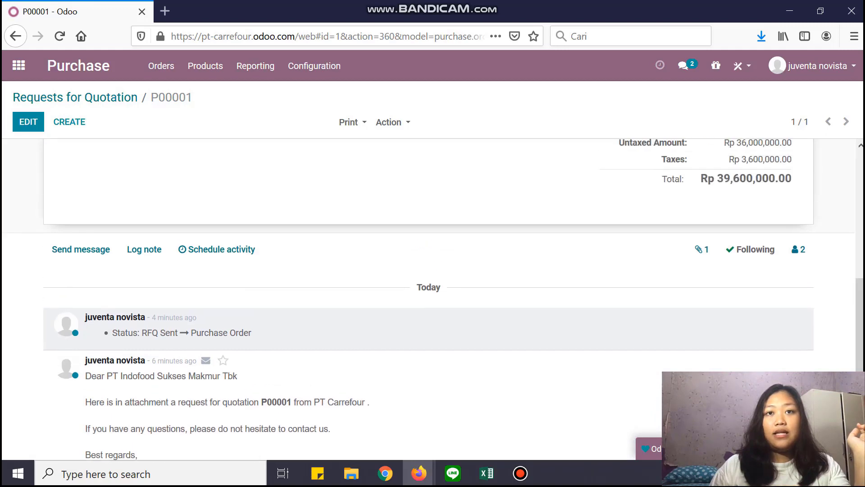
scroll(433, 297, "up", 2)
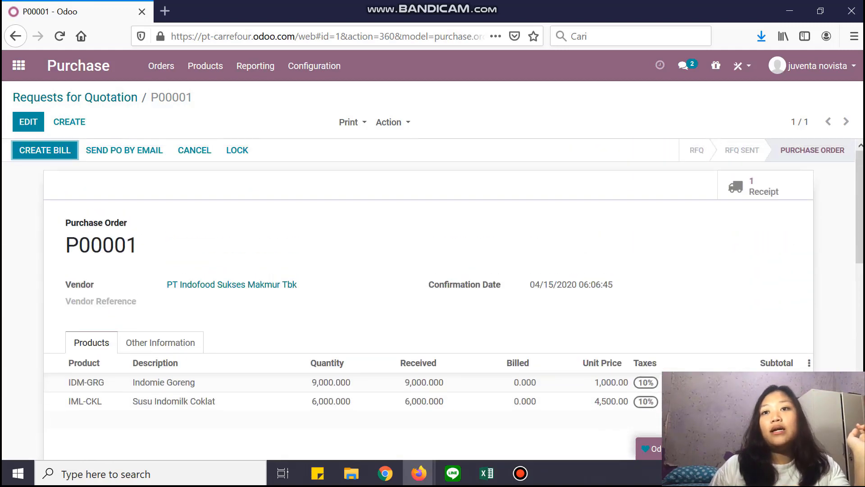
left_click(753, 187)
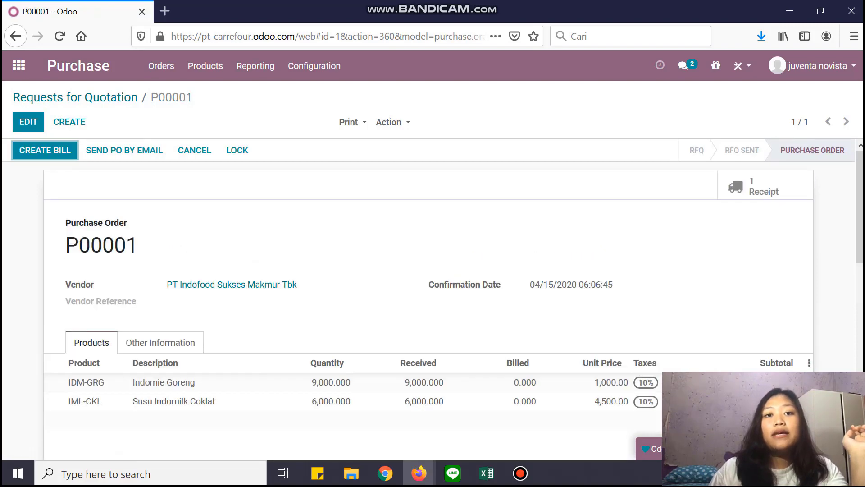
Create the vendor bill from P00001 and save it as draft BILL/2020/0001 for Rp 39,600,000.00.
left_click(45, 151)
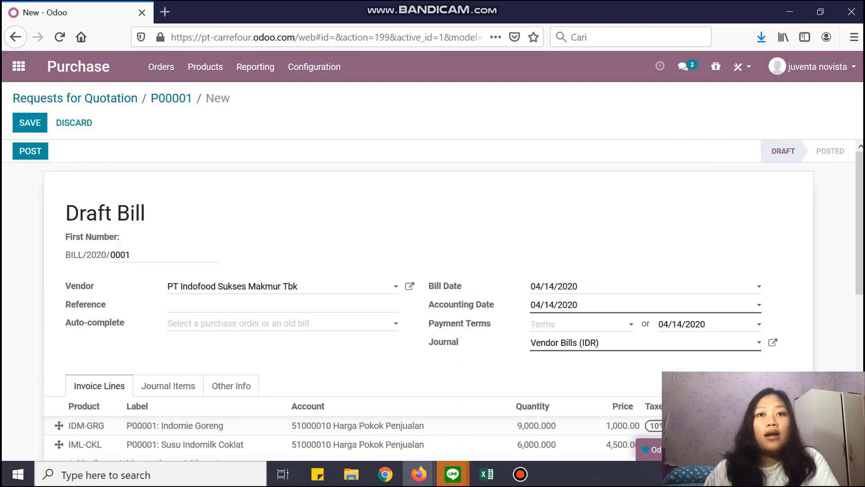
scroll(428, 293, "down", 6)
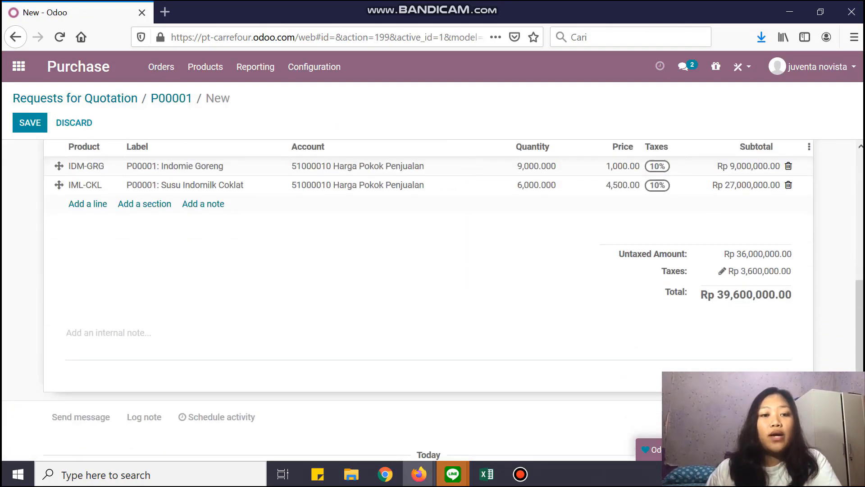
scroll(432, 297, "down", 2)
scroll(428, 293, "up", 10)
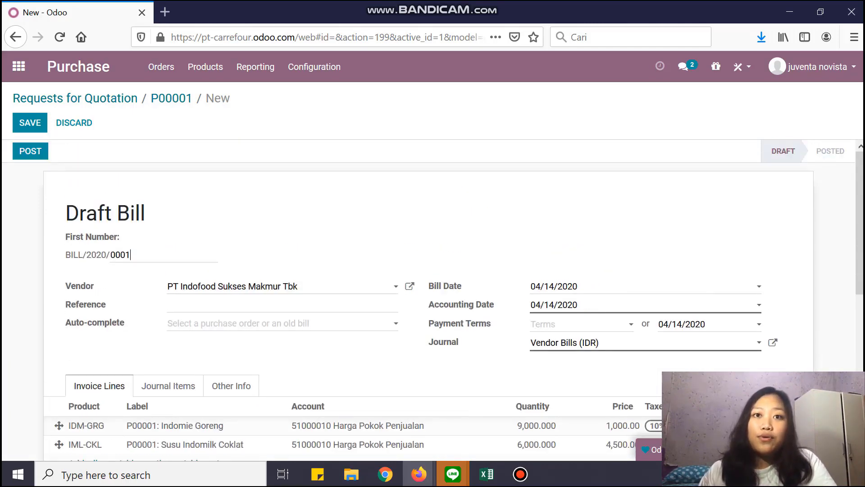
key("alt+s")
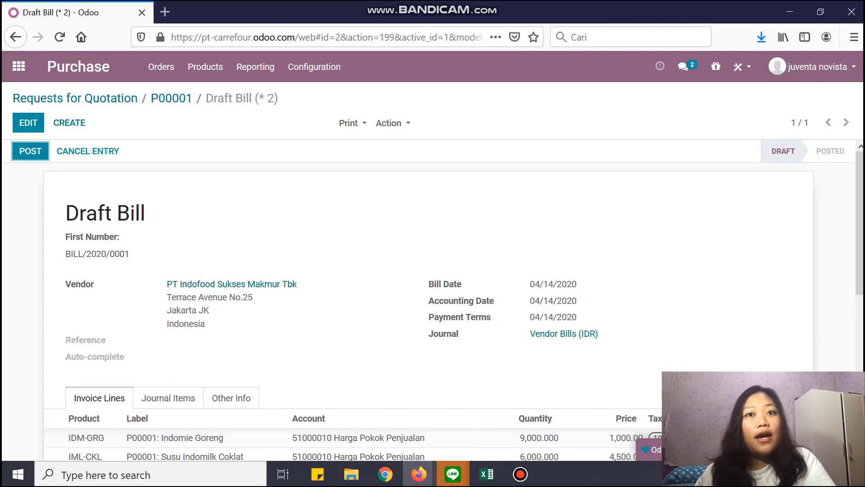
scroll(428, 297, "down", 6)
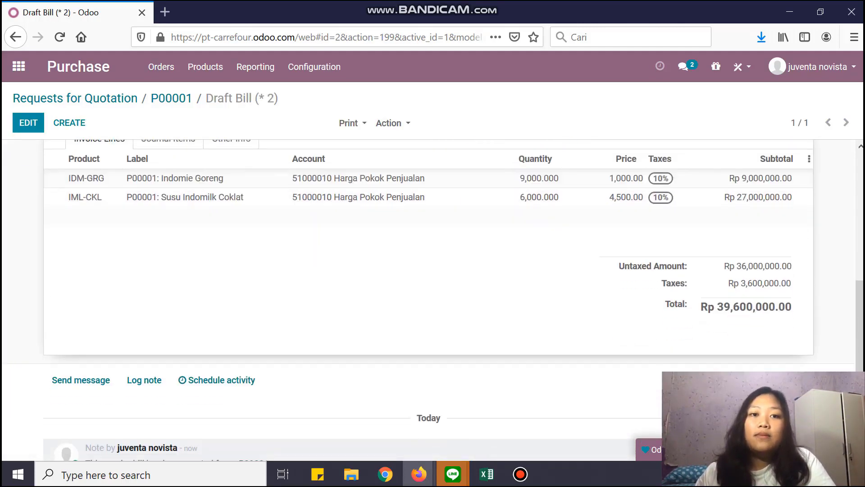
scroll(428, 298, "up", 6)
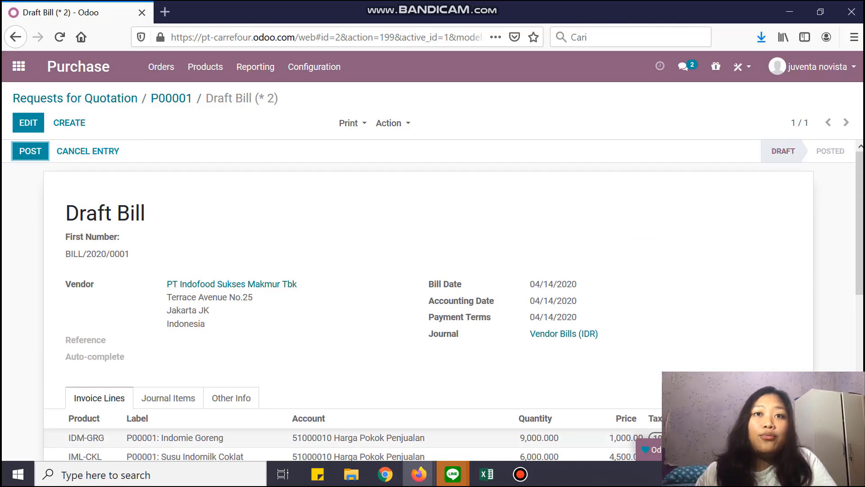
key("alt+shift+c")
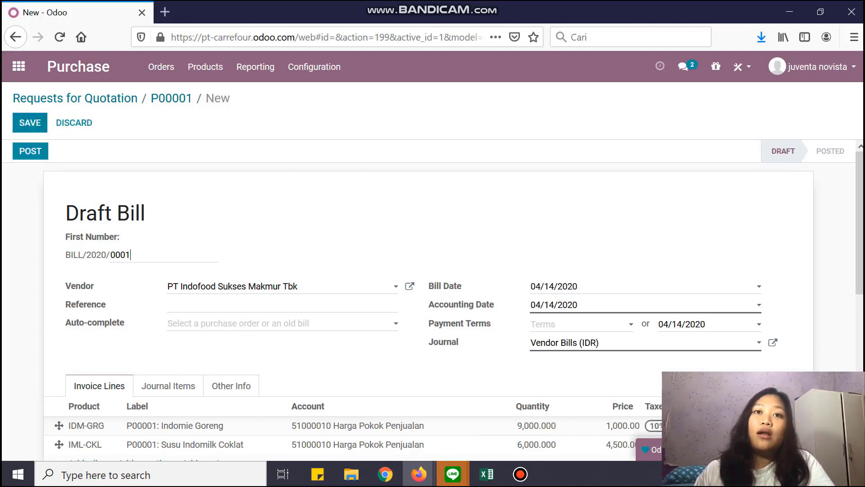
Save and post vendor bill BILL/2020/0001.
key("alt+s")
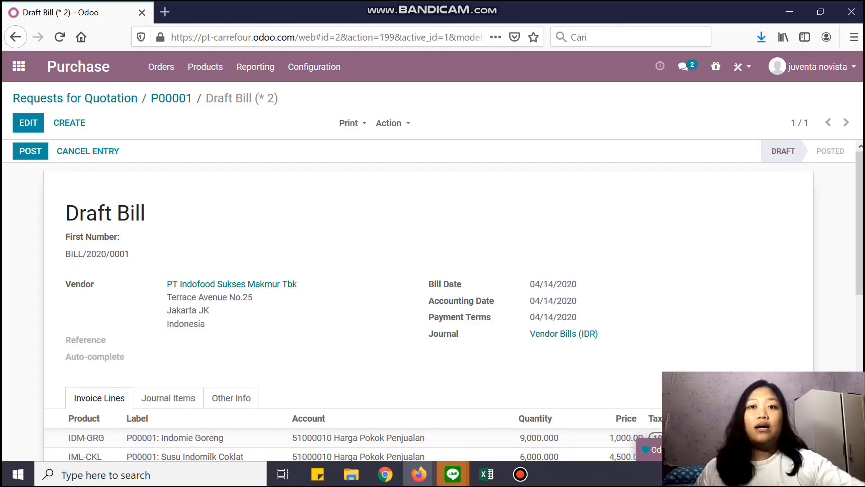
key("Return")
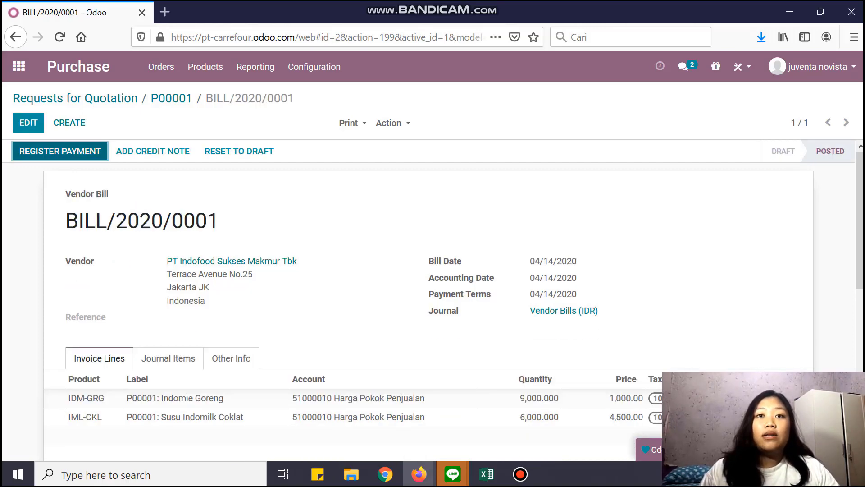
scroll(433, 284, "down", 7)
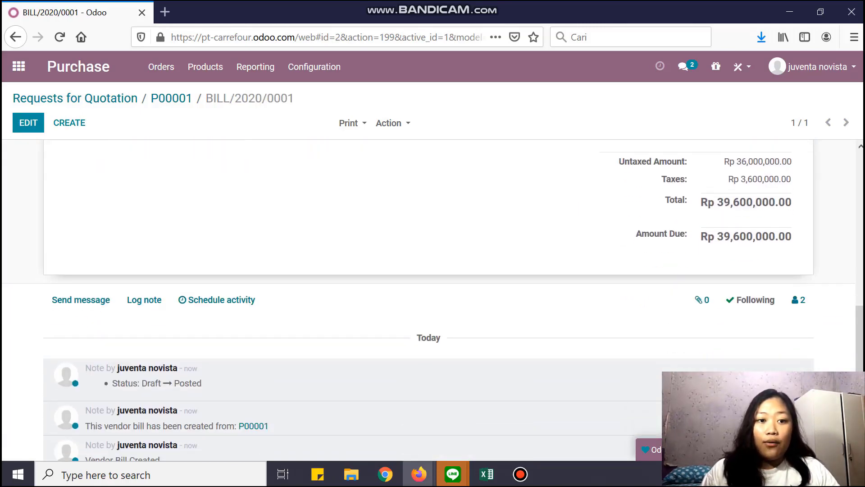
scroll(432, 284, "up", 7)
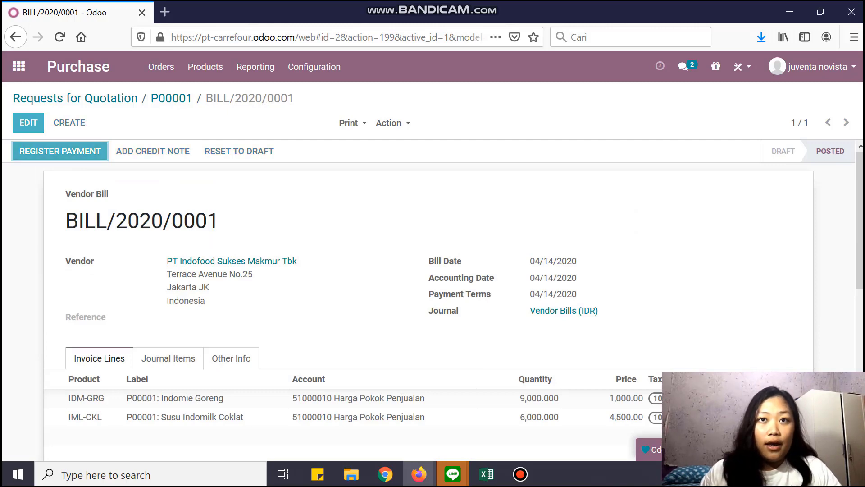
Register the Rp 39,600,000.00 payment using the Bank (IDR) journal.
key("Return")
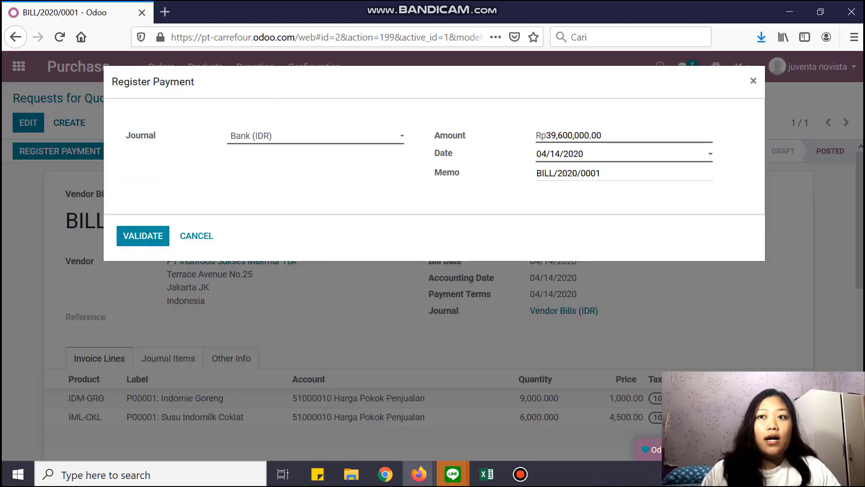
key("alt+Down")
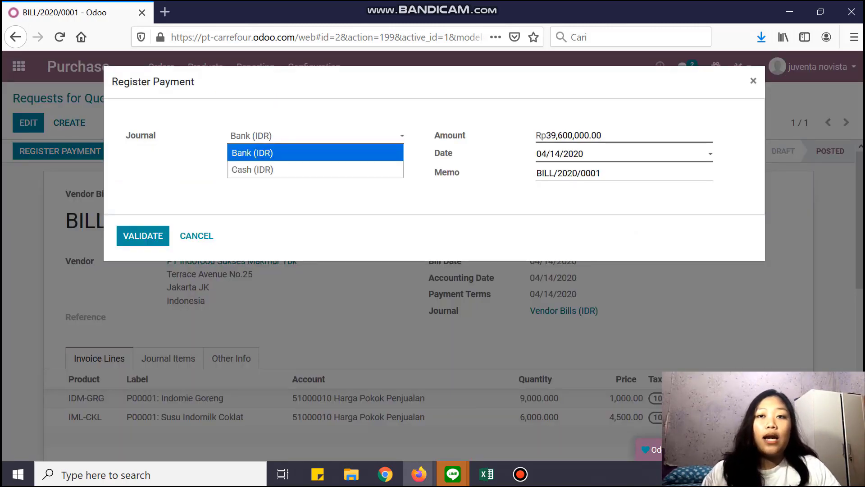
key("Return")
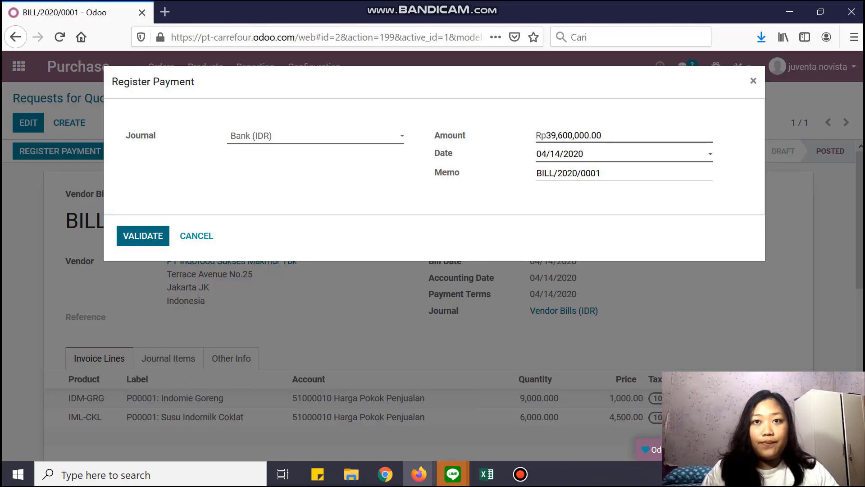
left_click(143, 236)
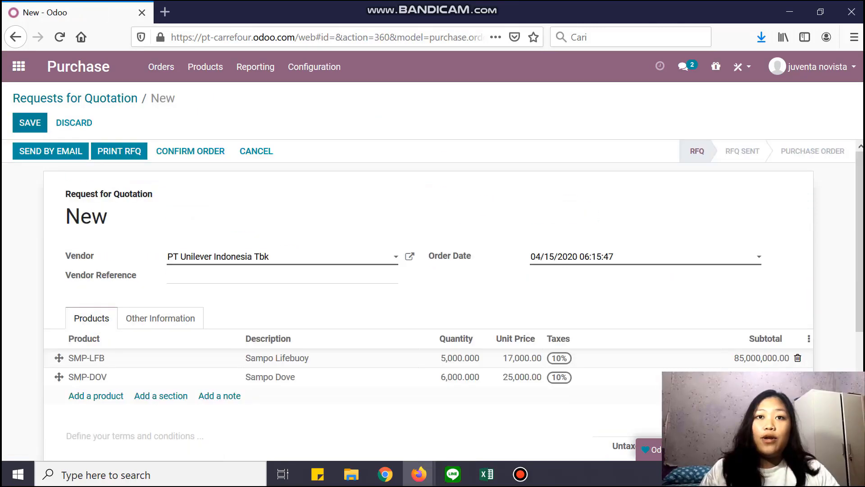
Save the PT Unilever Indonesia Tbk quotation as P00002, email it, and confirm the order.
key("alt+shift+s")
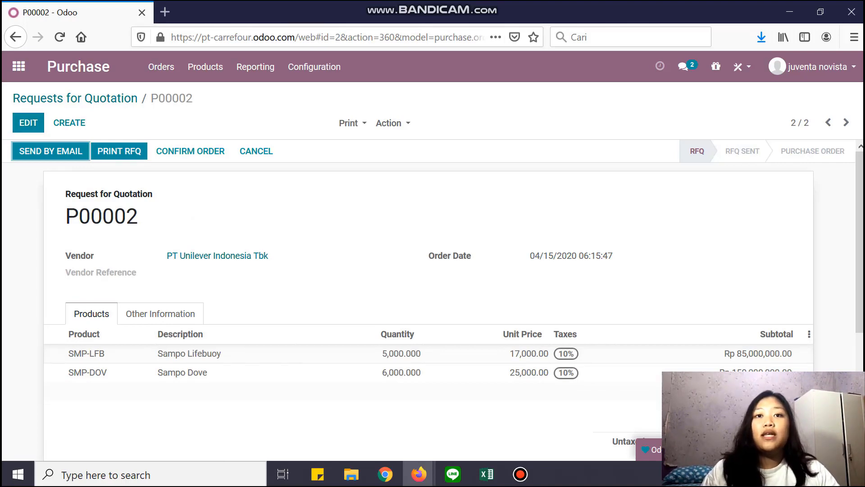
key("Return")
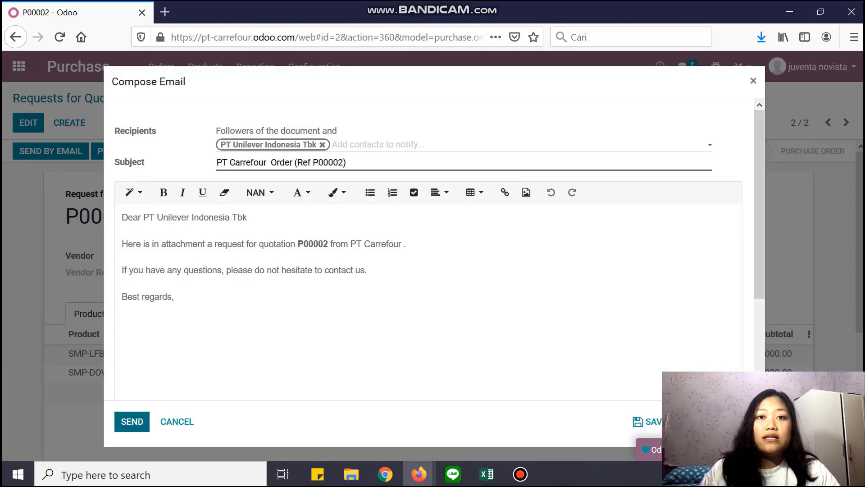
left_click(132, 421)
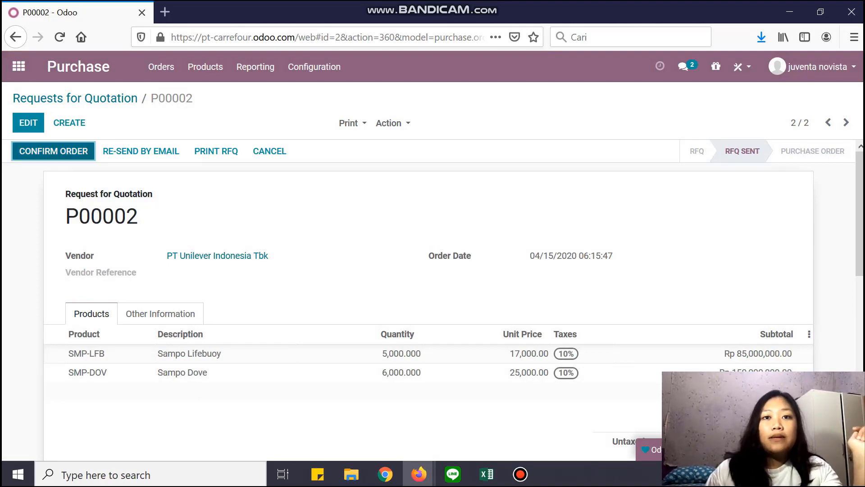
left_click(53, 151)
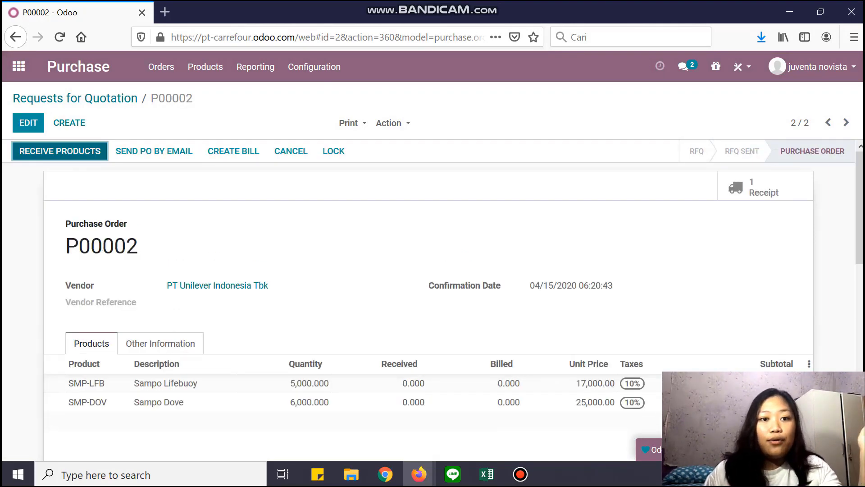
Review BILL/2020/0002 as posted and paid at Rp 258,500,000.00, then return to P00002.
scroll(432, 297, "down", 10)
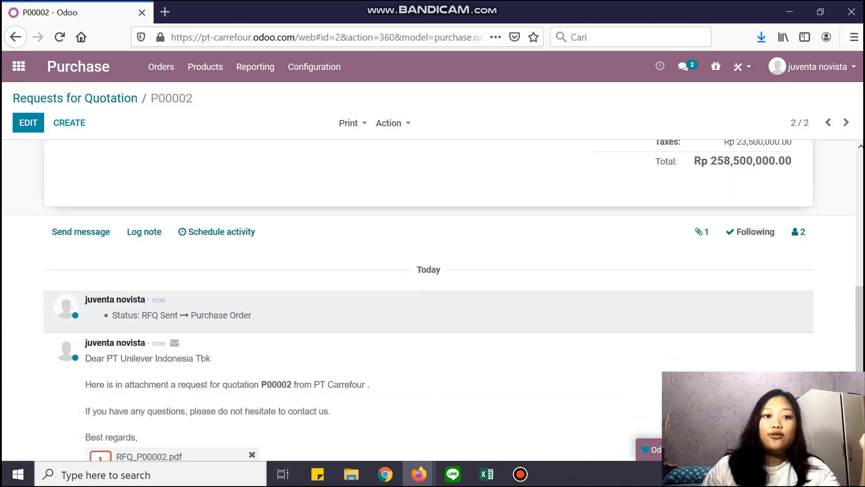
scroll(433, 297, "up", 10)
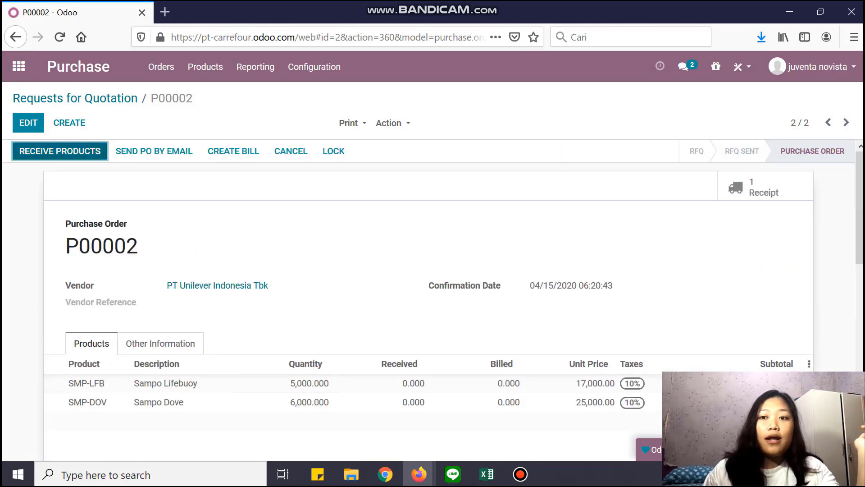
left_click(233, 151)
scroll(432, 288, "down", 3)
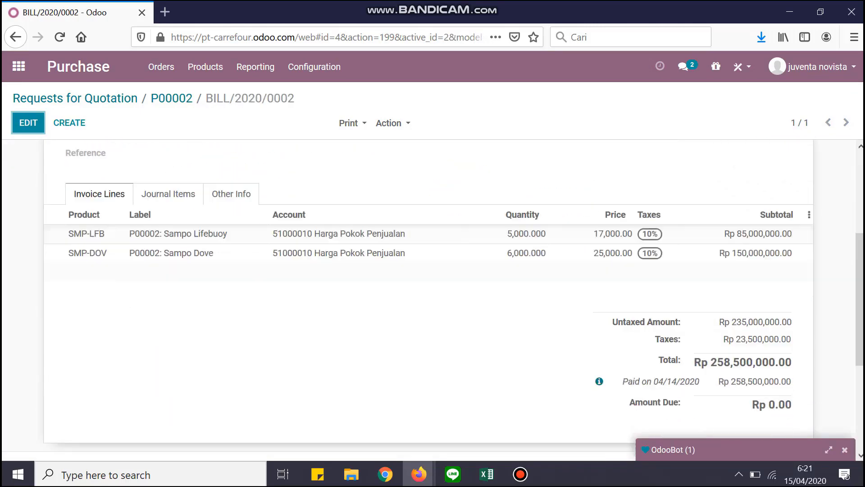
scroll(433, 288, "down", 3)
scroll(432, 302, "down", 1)
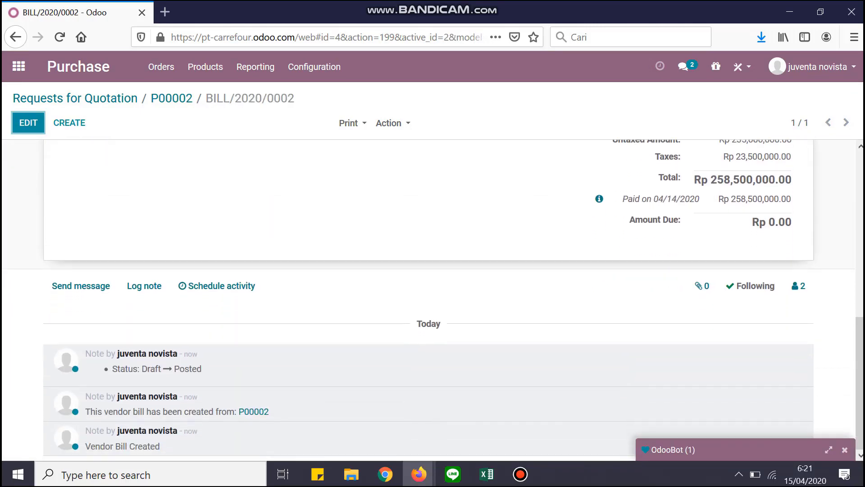
scroll(432, 297, "up", 10)
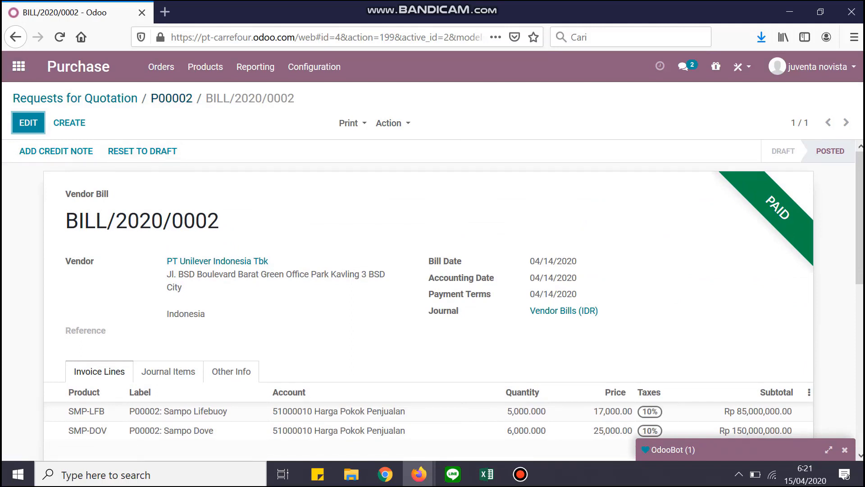
left_click(172, 98)
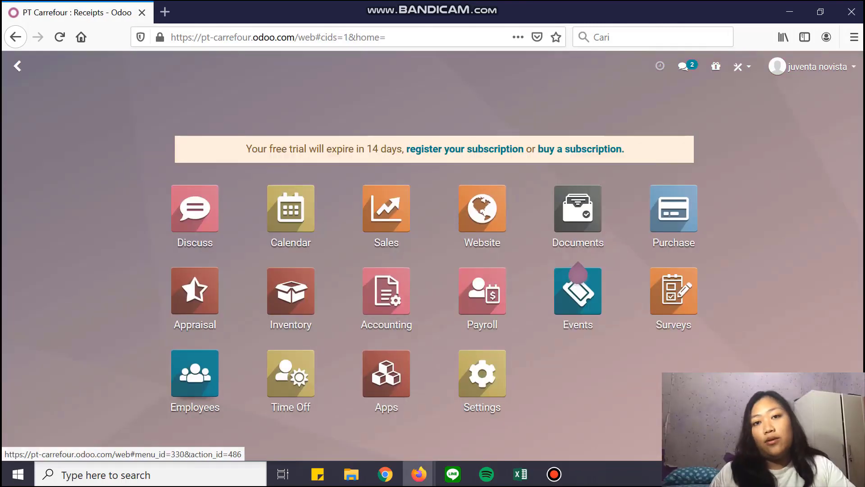
In Inventory, open WH/IN/00003 from the receipts to process and validate it.
left_click(291, 291)
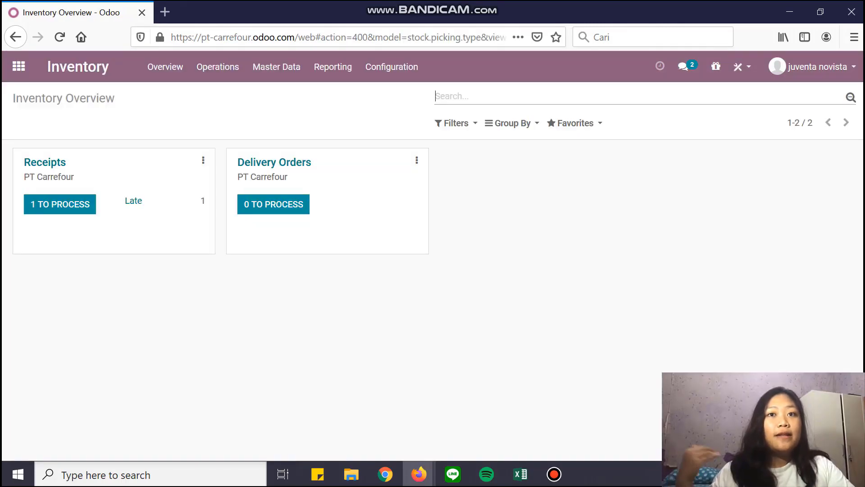
left_click(60, 204)
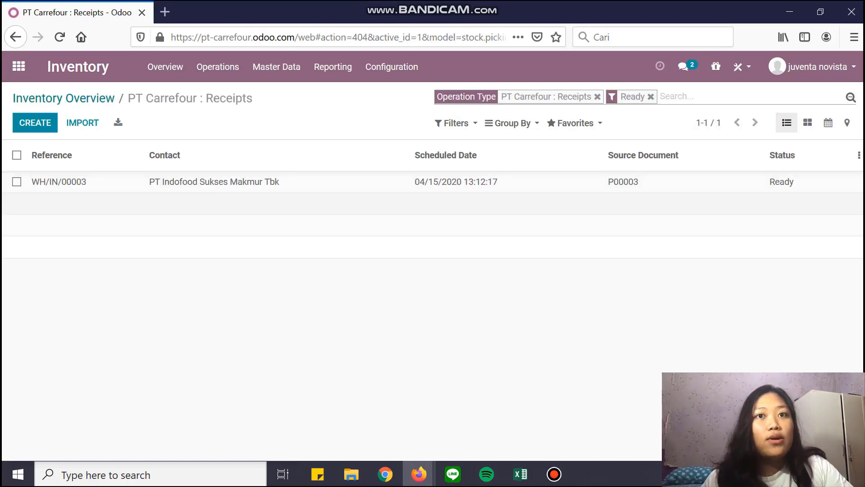
left_click(214, 182)
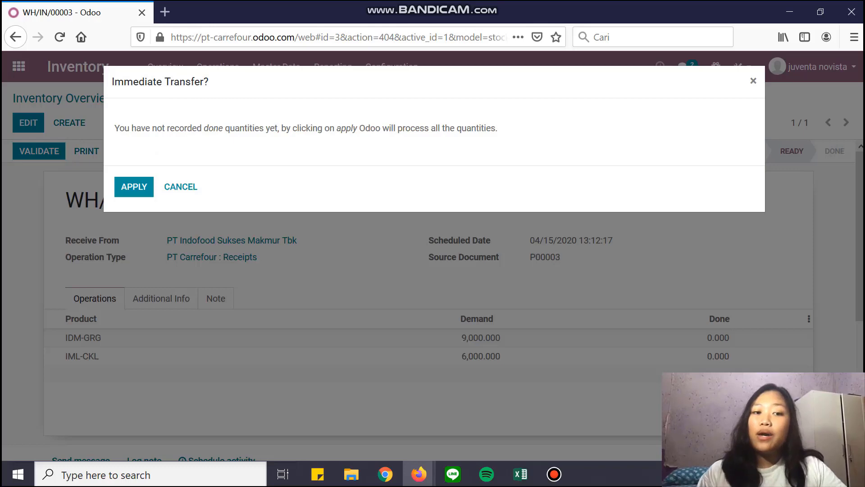
key("Return")
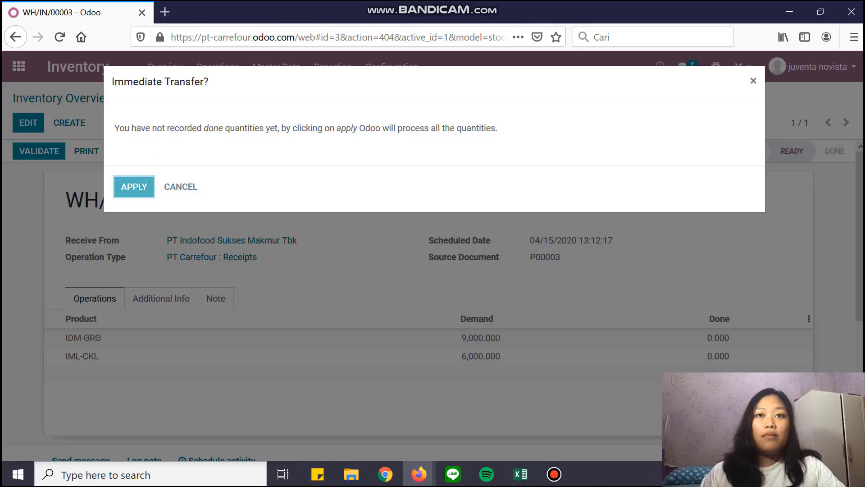
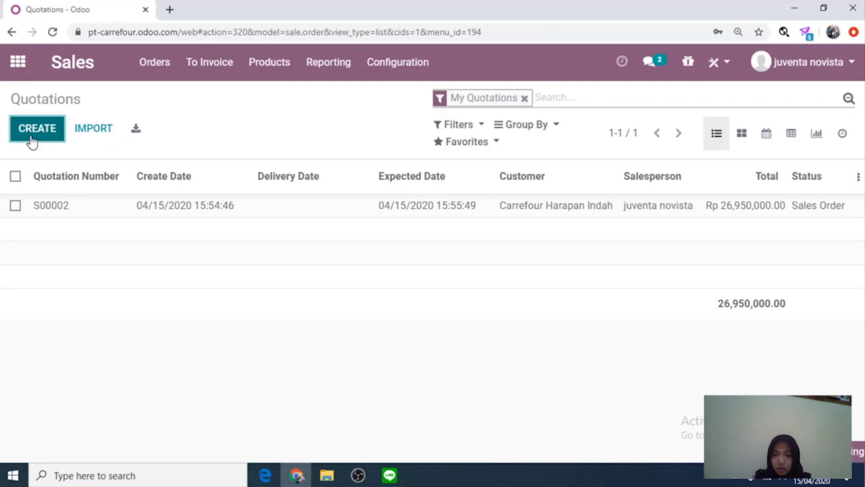
Start a new quotation for Carrefour MT Haryono with 30 Days payment terms.
left_click(32, 135)
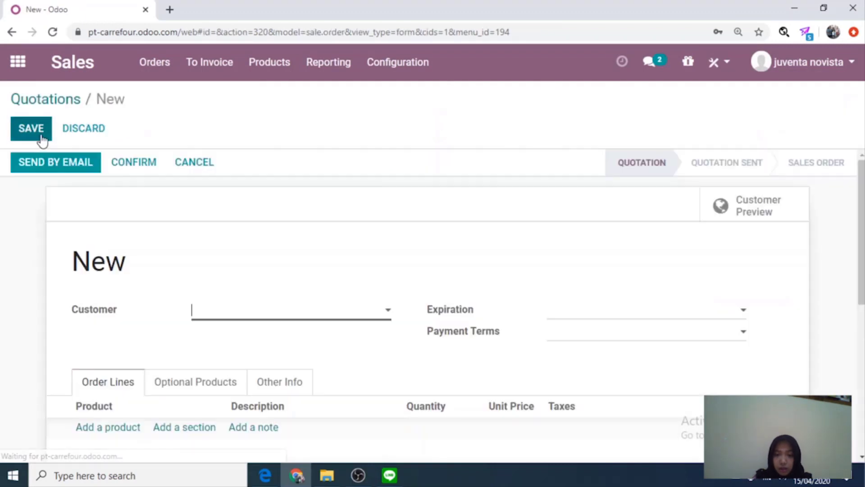
left_click(386, 311)
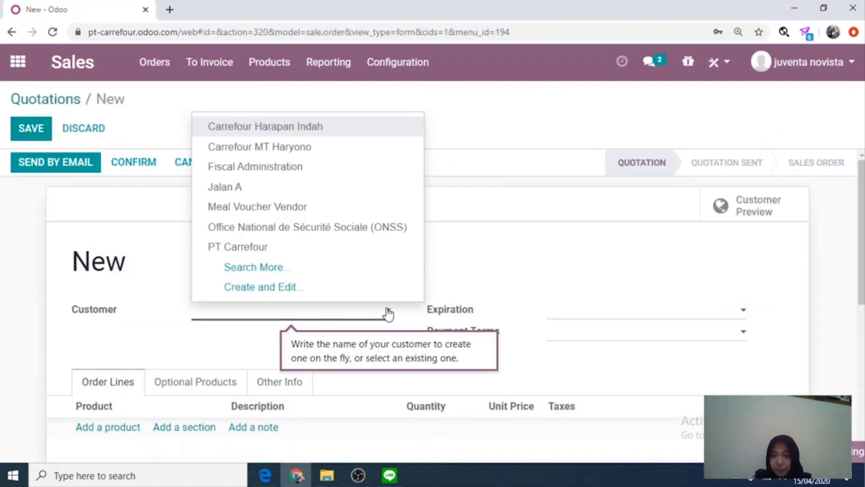
left_click(278, 150)
scroll(338, 338, "down", 3)
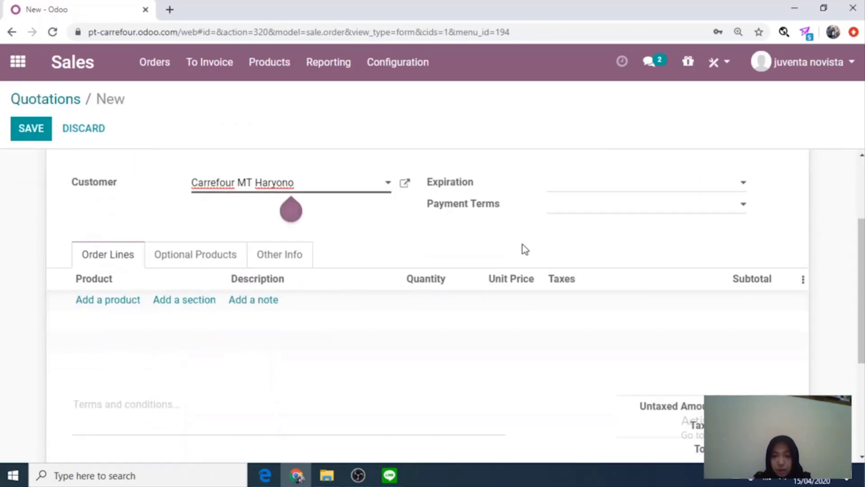
left_click(576, 209)
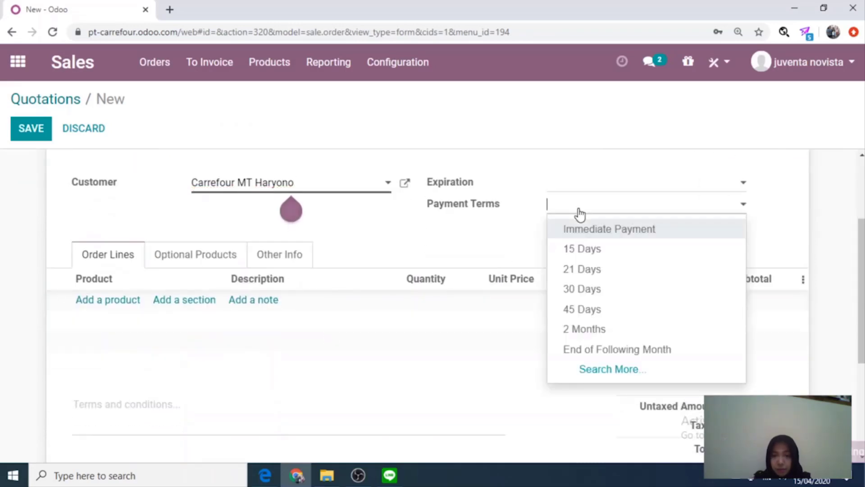
left_click(590, 294)
Add order lines for IDM-GRG at quantity 1000 and IML-CKL at quantity 700.
left_click(113, 300)
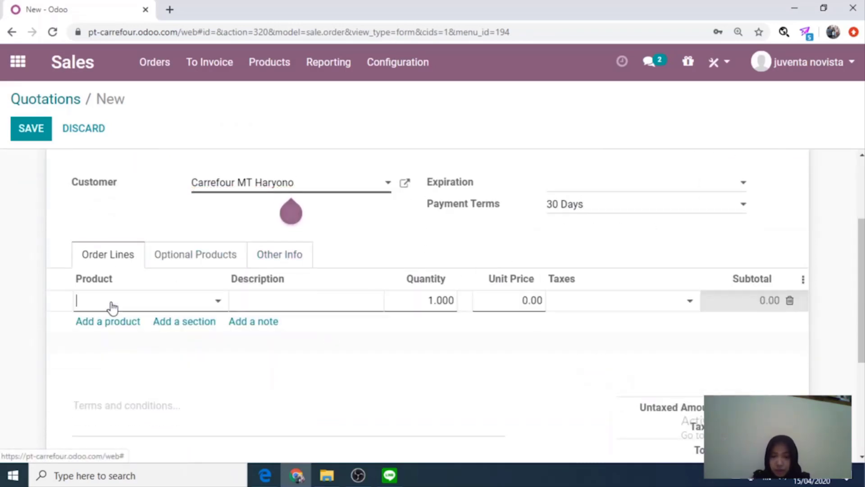
left_click(218, 302)
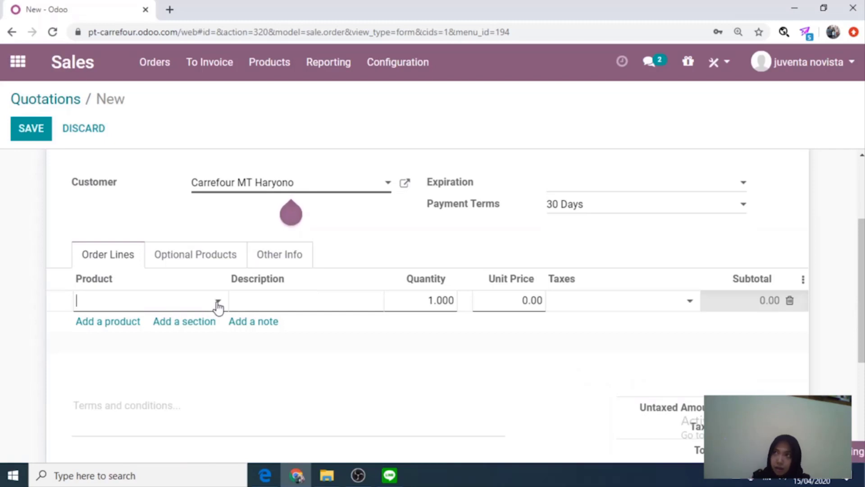
left_click(139, 354)
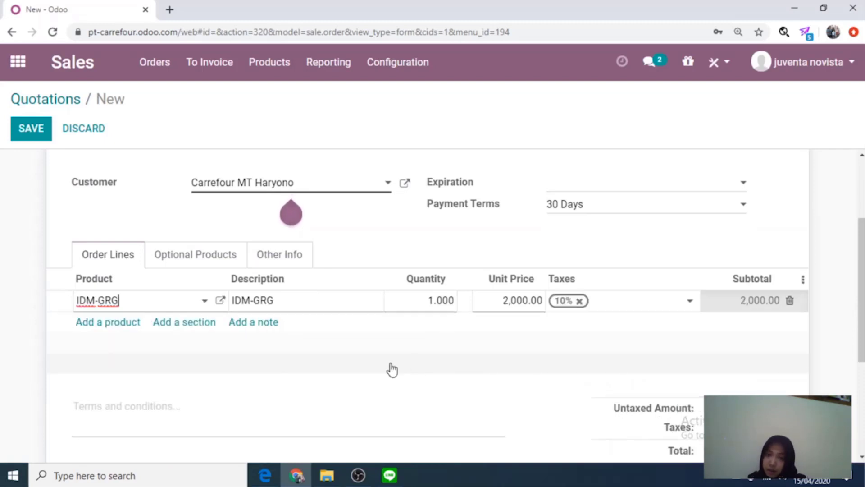
left_click(426, 302)
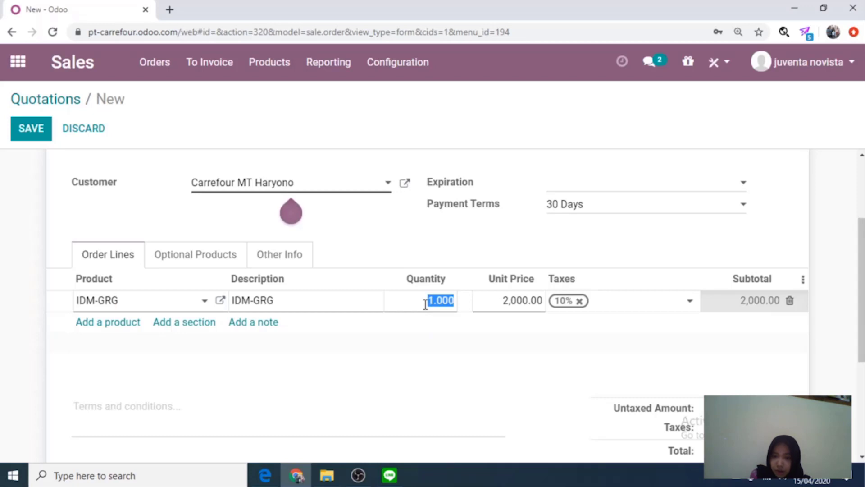
type("10")
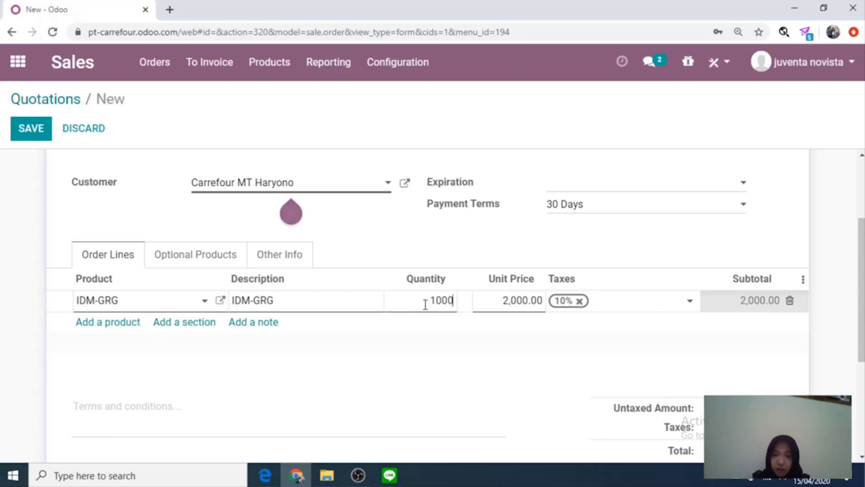
left_click(124, 325)
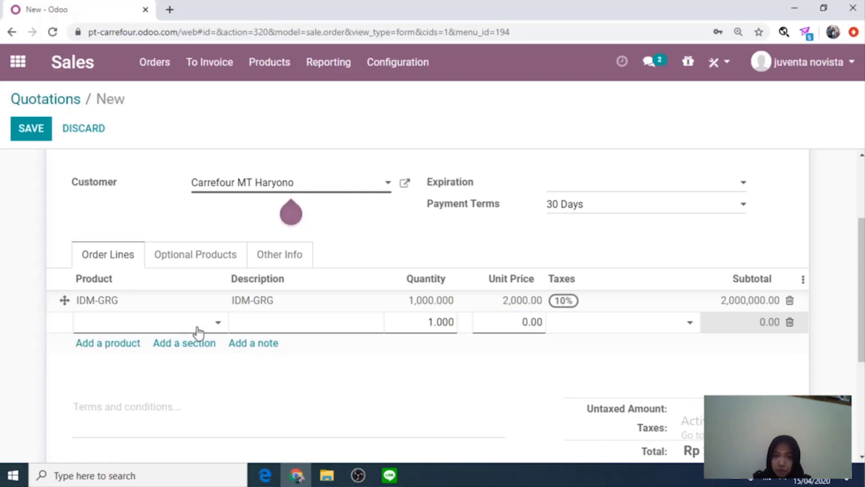
left_click(218, 328)
left_click(145, 223)
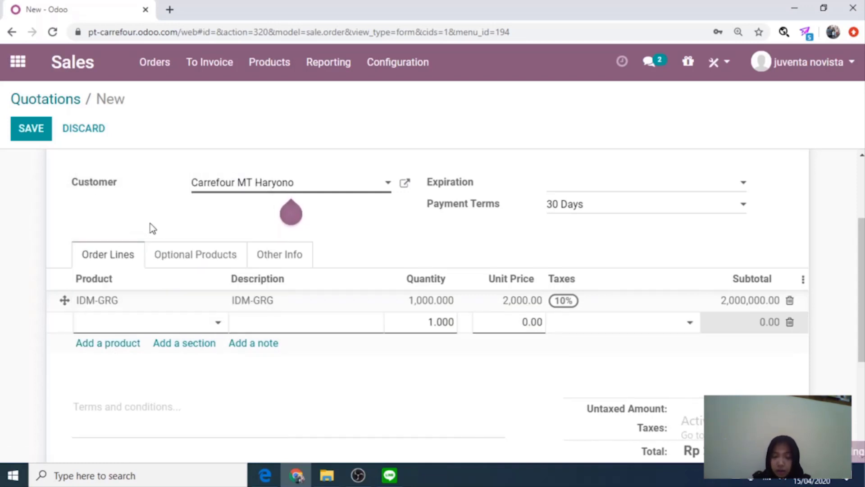
left_click(429, 323)
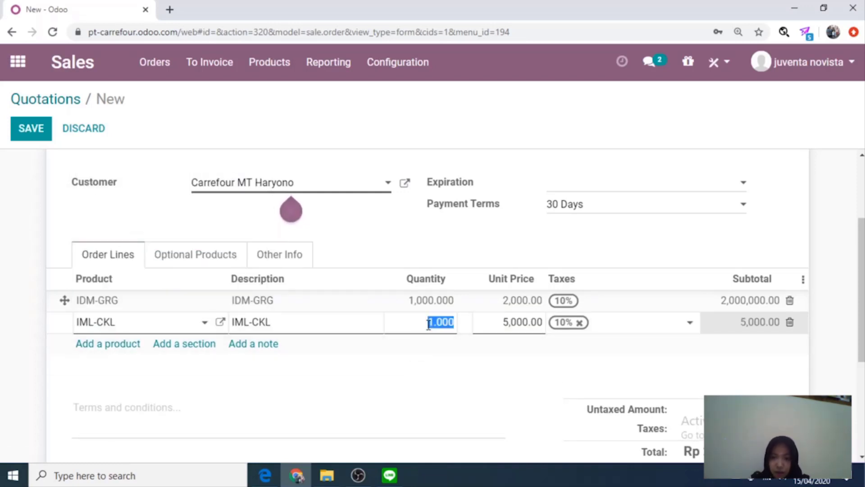
type("7")
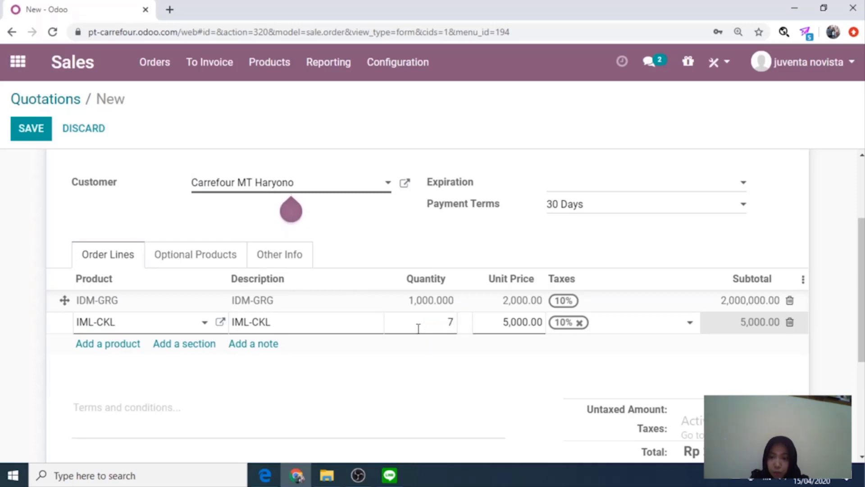
key("Return")
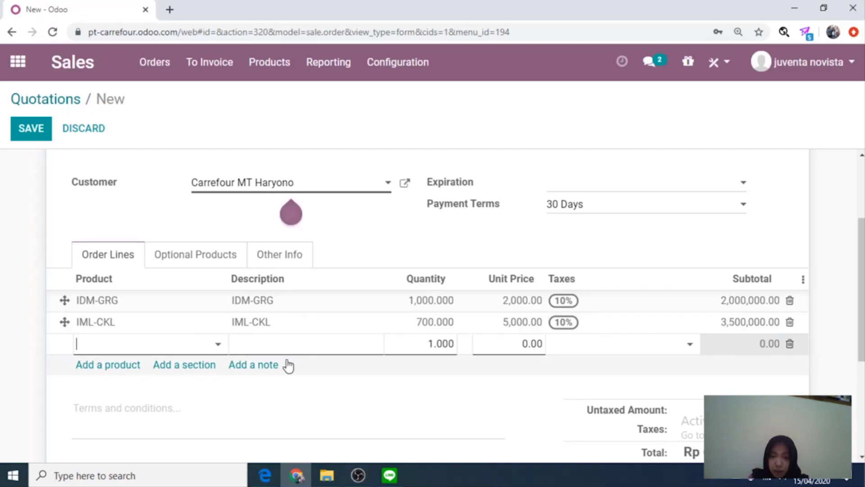
Add order lines for SMP-DOV and SMP-LFB at quantity 500 each.
left_click(223, 344)
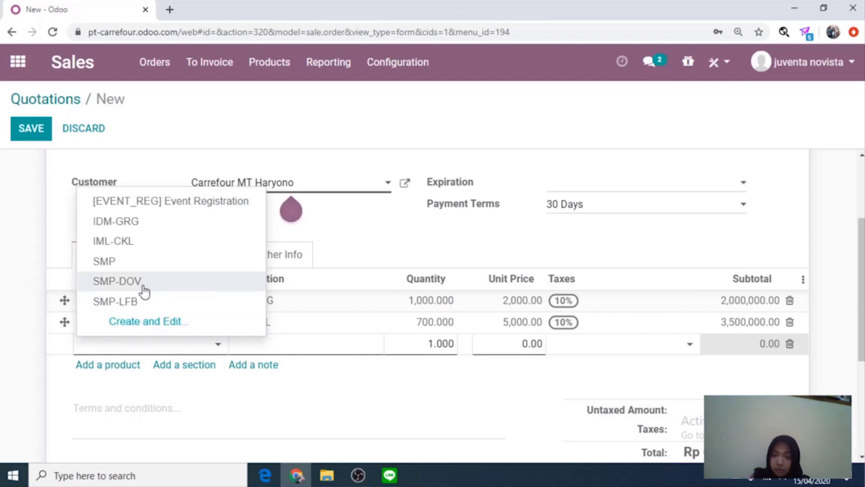
key("Escape")
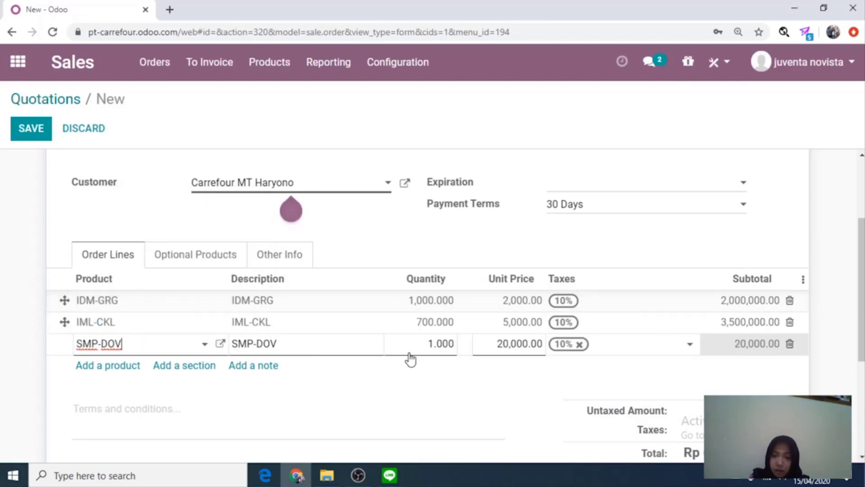
left_click(423, 344)
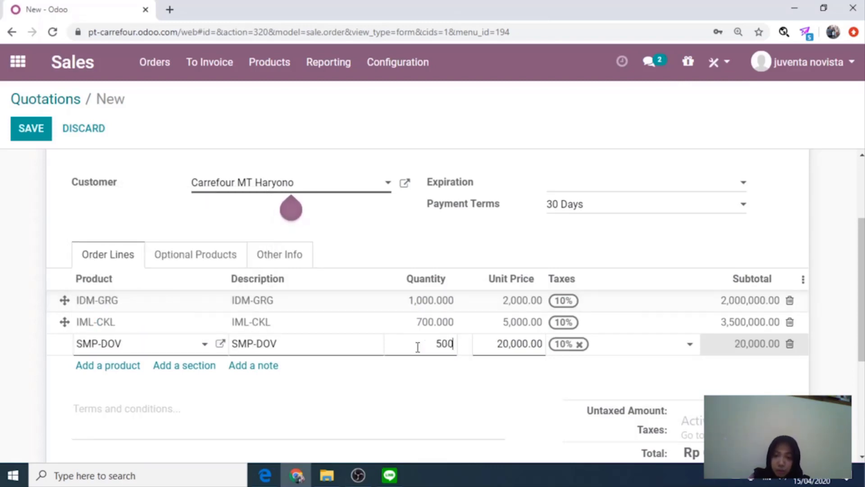
left_click(125, 365)
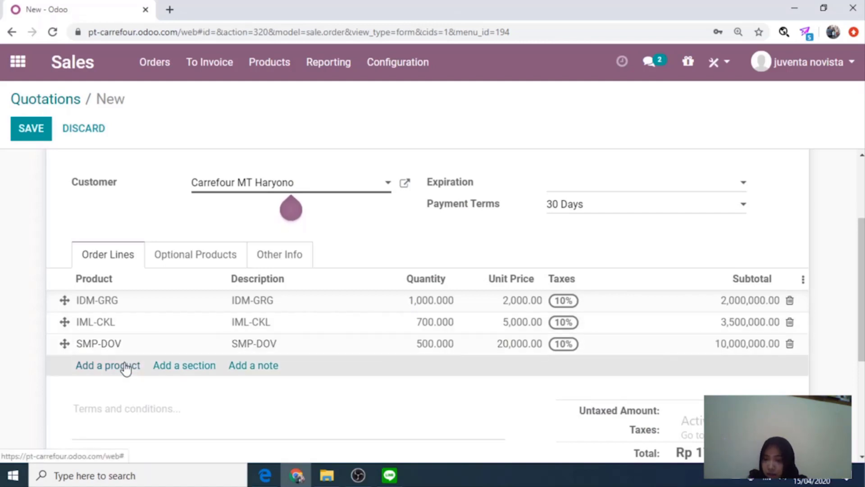
left_click(186, 368)
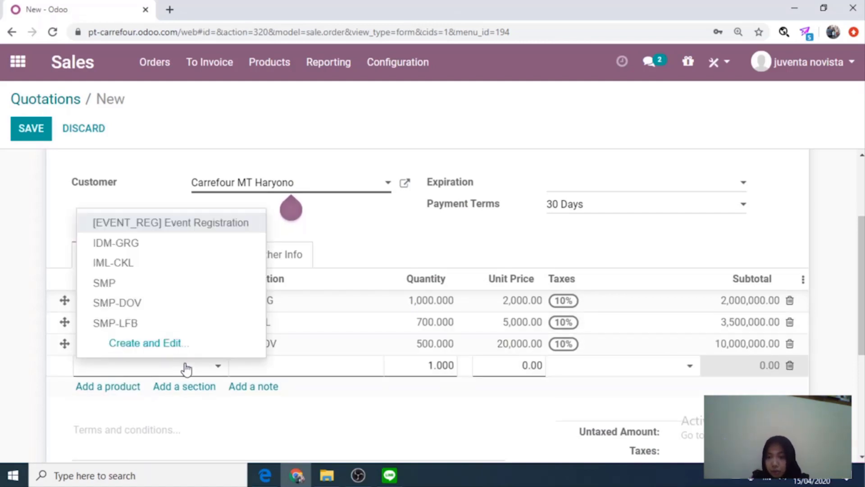
left_click(184, 325)
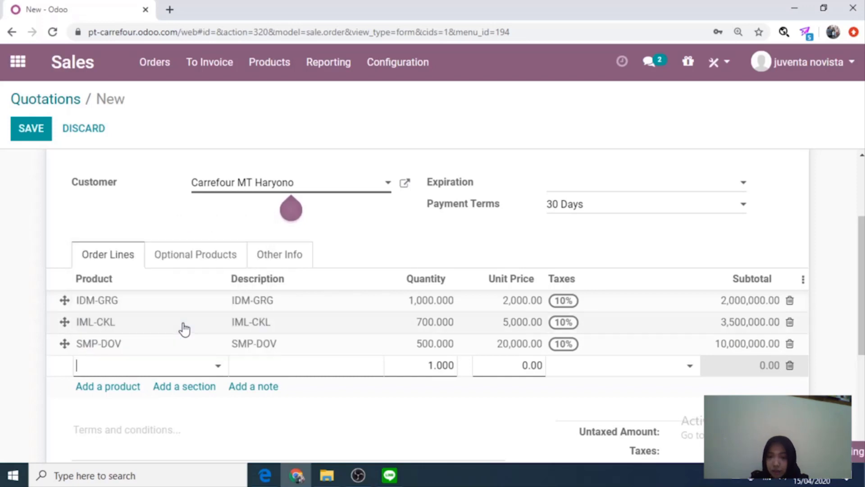
left_click(443, 369)
type("5")
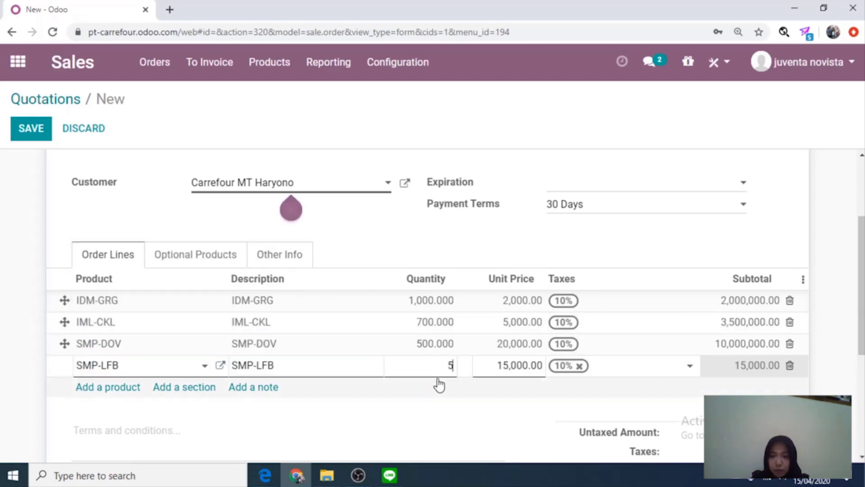
type("00")
left_click(433, 406)
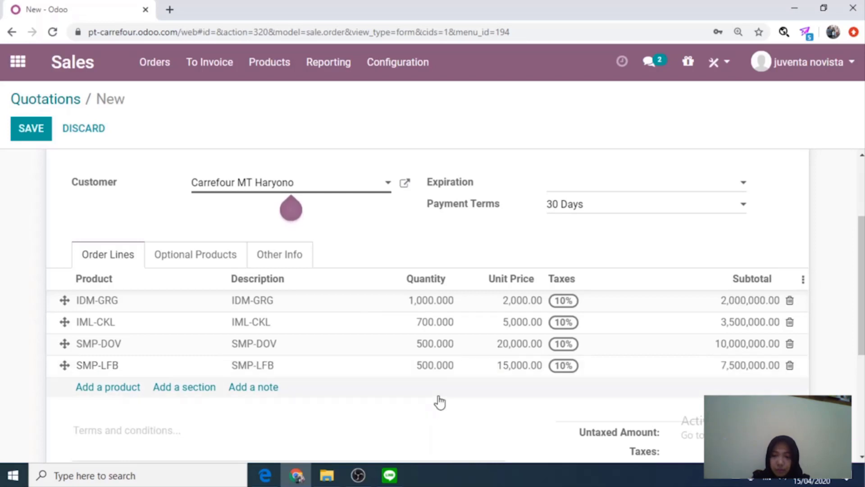
Confirm the quotation so it becomes sales order S00003.
scroll(570, 361, "down", 3)
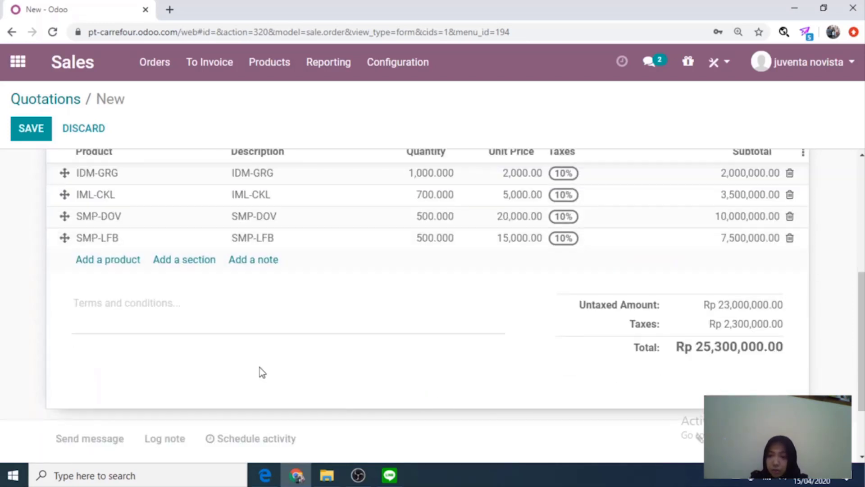
scroll(260, 368, "up", 5)
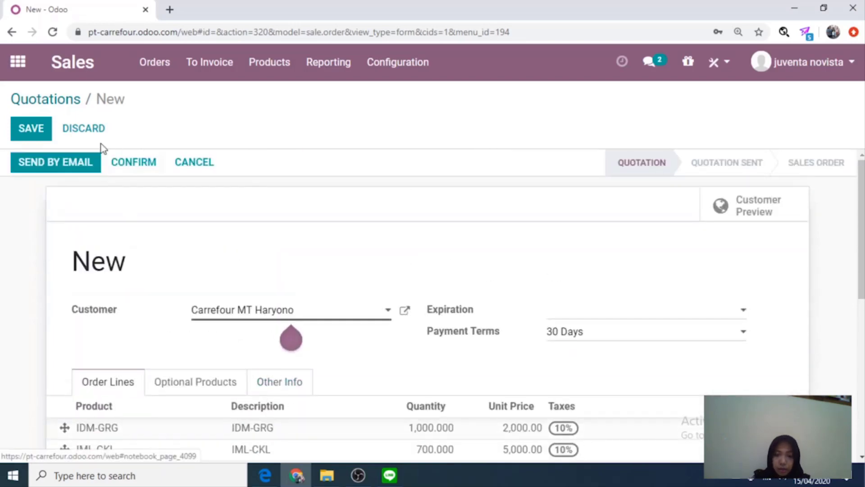
left_click(117, 166)
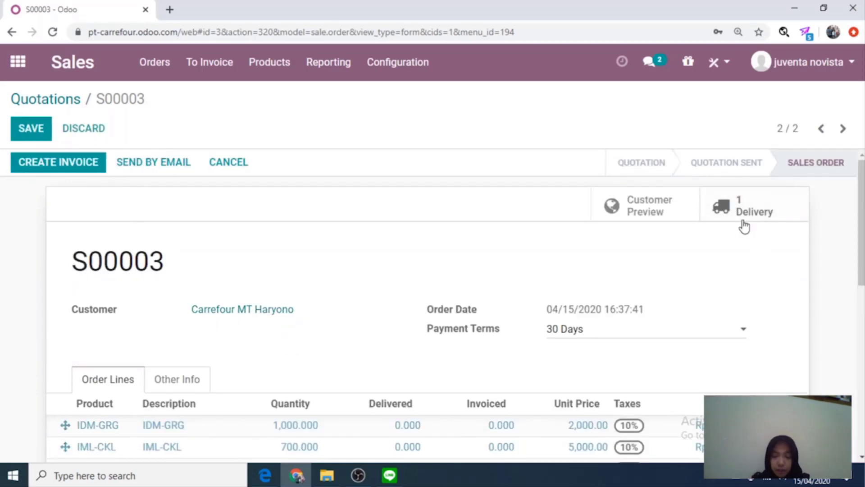
Switch from sales order S00003 to the Inventory app's overview.
left_click(23, 64)
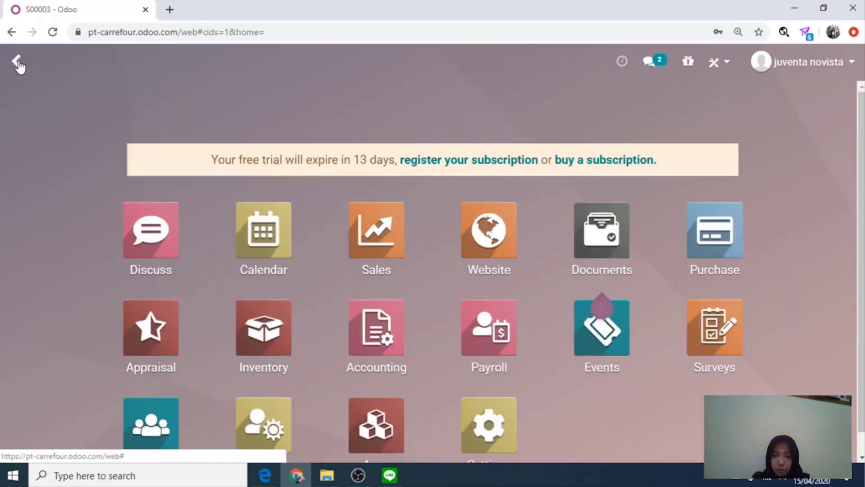
left_click(263, 329)
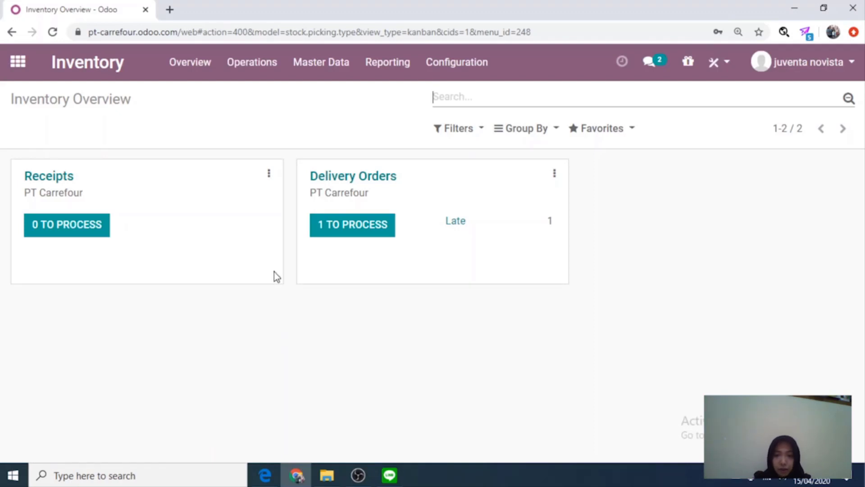
Open delivery WH/OUT/00002 from Delivery Orders and review its four product lines.
left_click(368, 180)
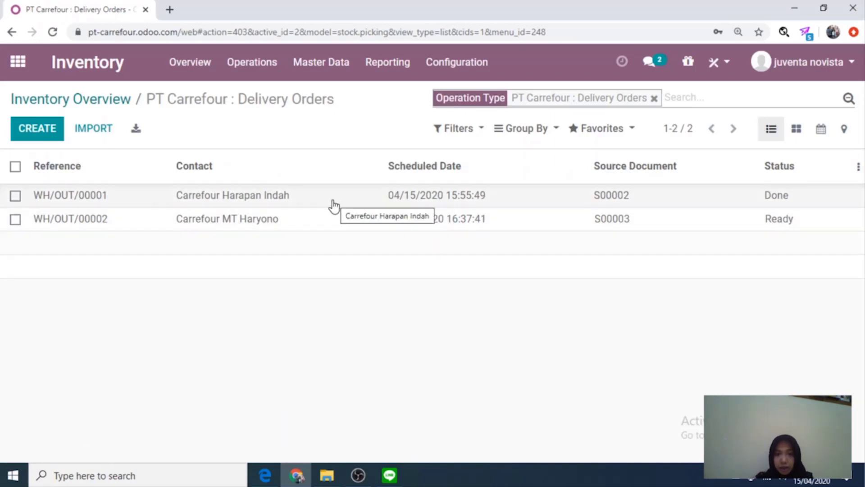
left_click(332, 227)
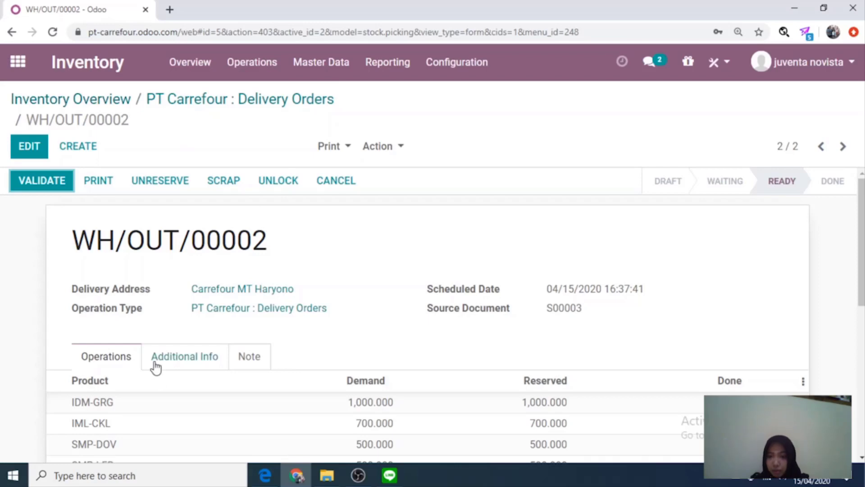
scroll(201, 331, "down", 2)
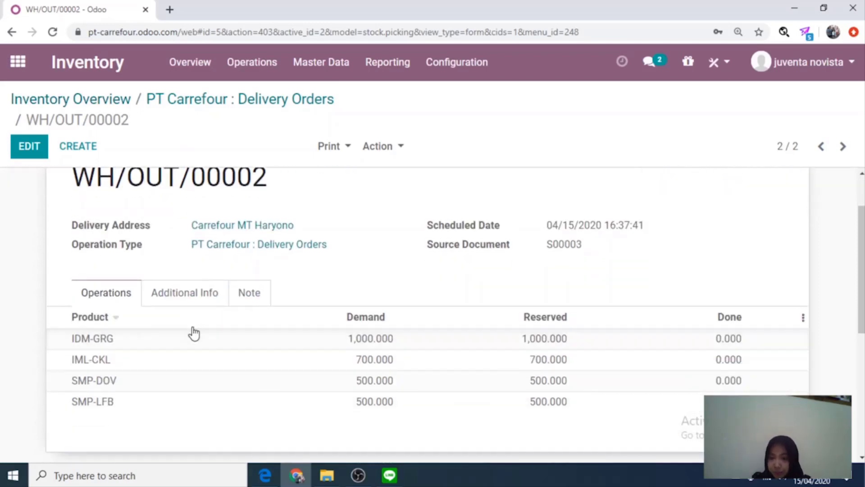
scroll(194, 322, "down", 2)
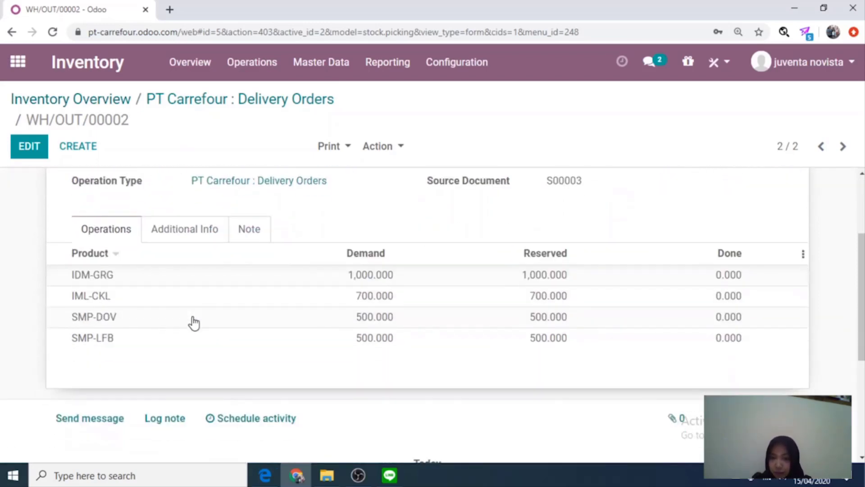
scroll(194, 322, "down", 4)
scroll(198, 312, "up", 6)
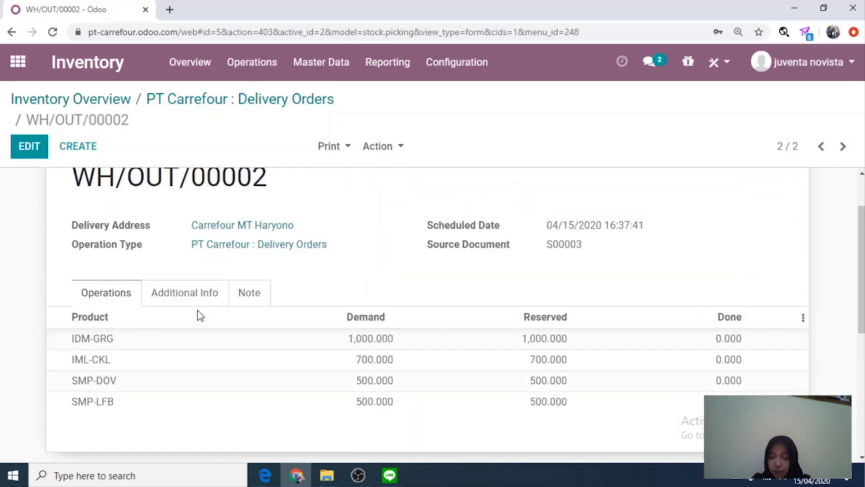
scroll(198, 311, "up", 2)
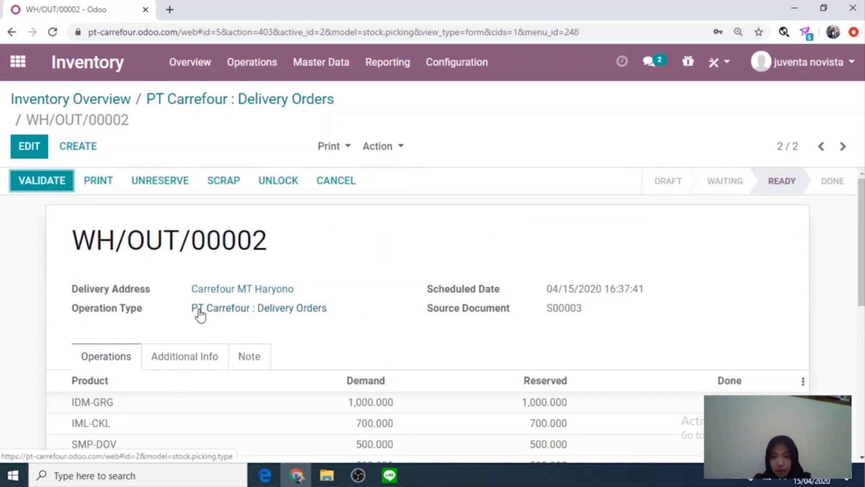
Reopen sales order S00003 in Sales and start creating its invoice.
left_click(18, 61)
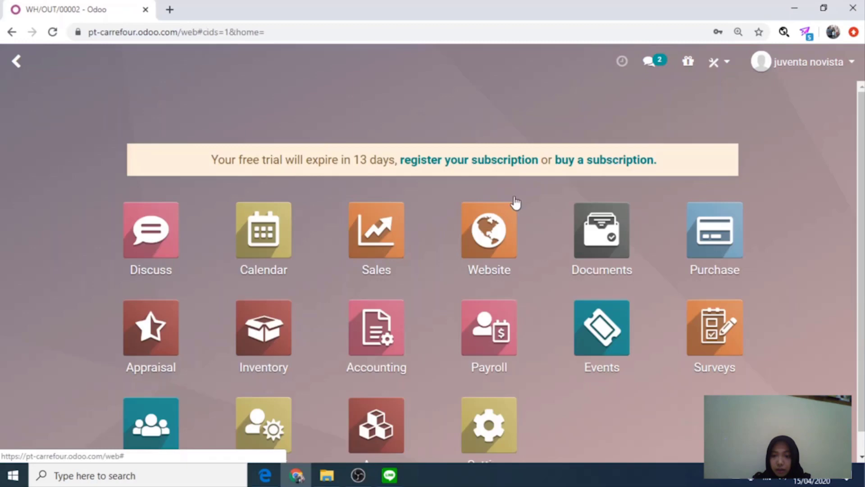
left_click(368, 261)
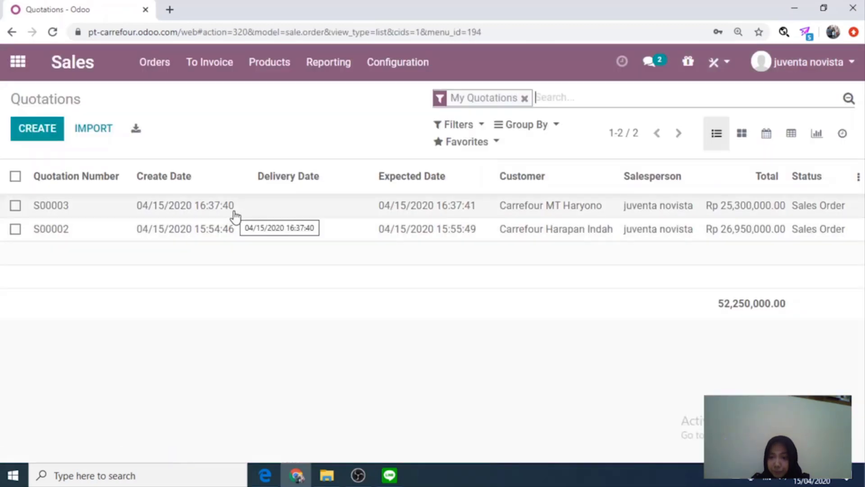
left_click(244, 209)
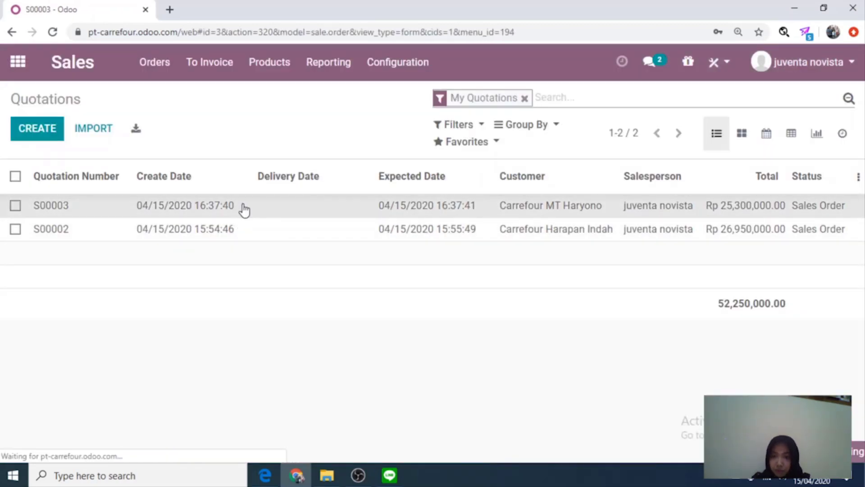
left_click(92, 164)
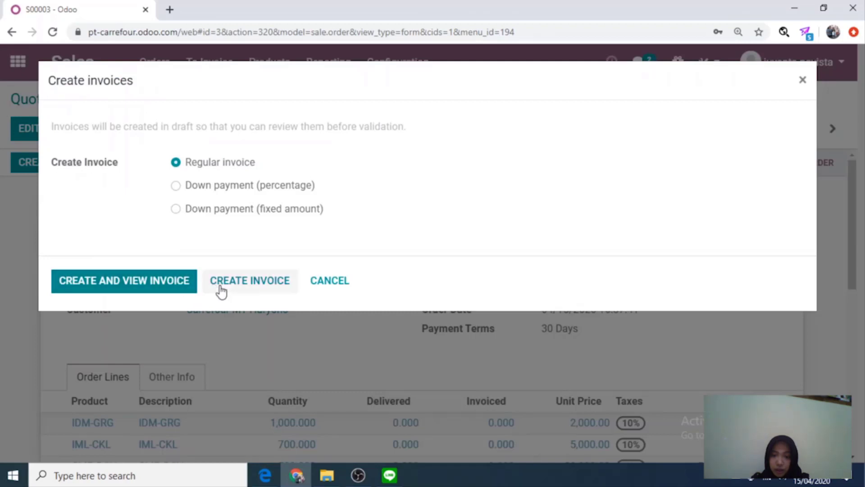
Create the regular invoice for S00003, then go back to the apps home screen.
left_click(219, 289)
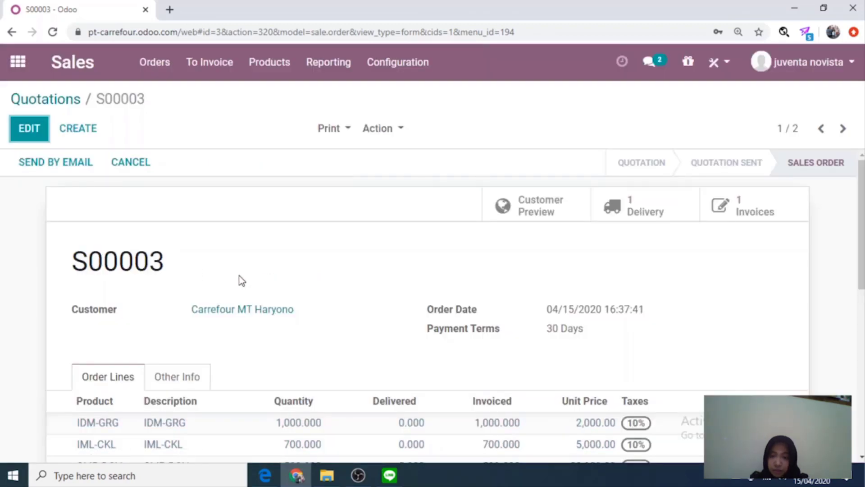
left_click(17, 60)
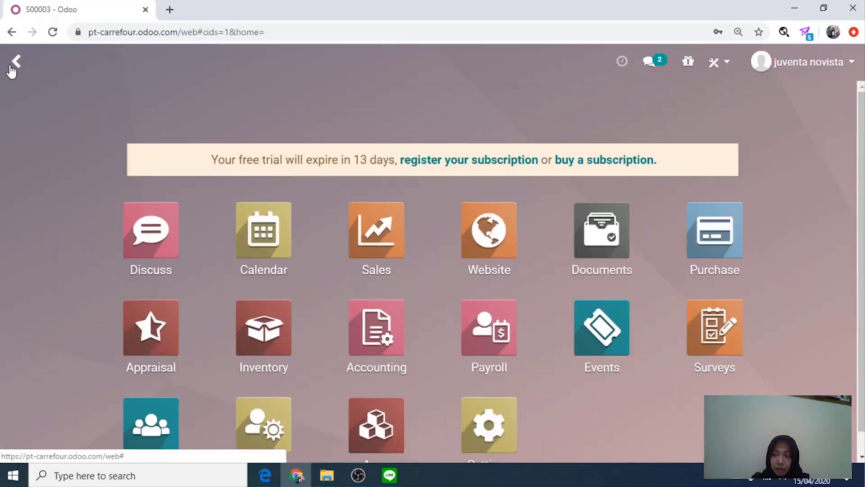
Validate delivery WH/OUT/00002 with all quantities processed, marking it Done, then return home.
left_click(285, 317)
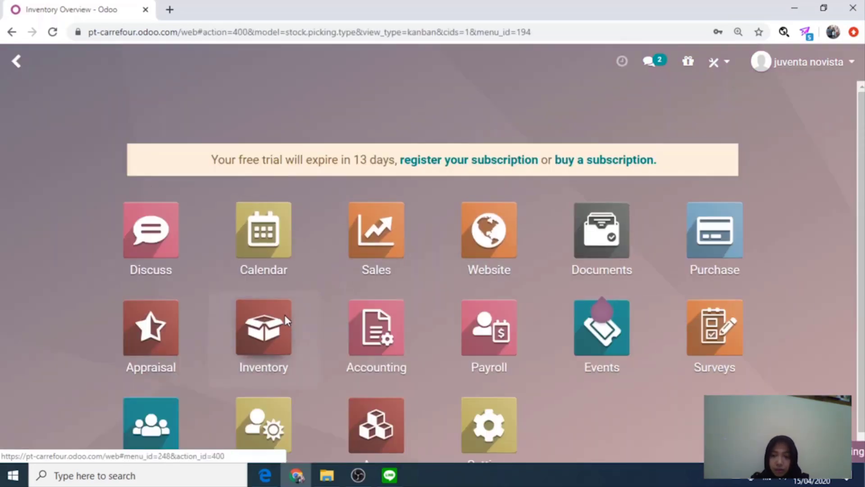
left_click(382, 231)
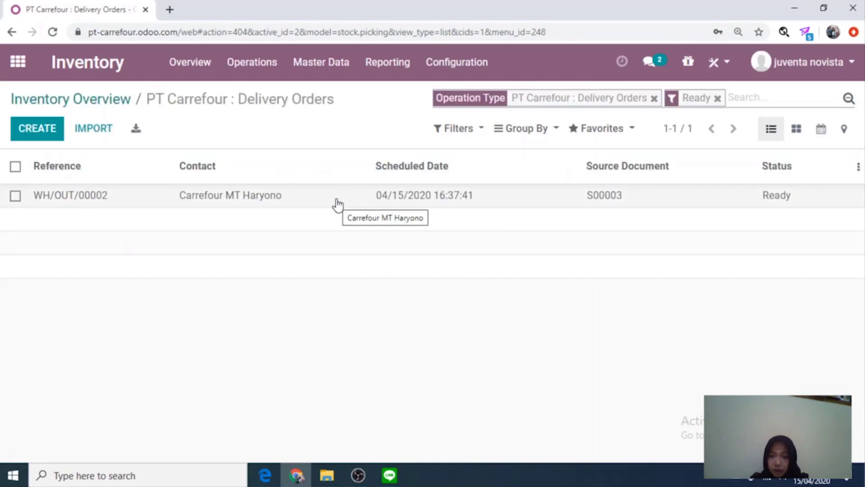
left_click(337, 202)
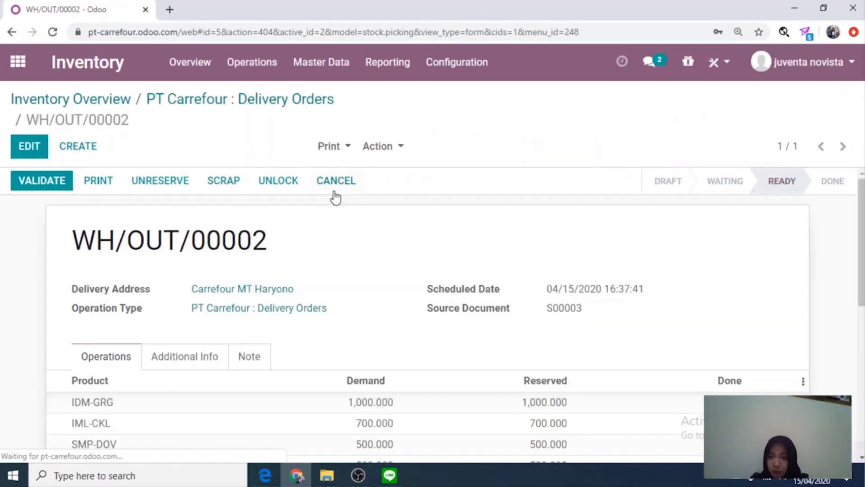
scroll(329, 268, "down", 3)
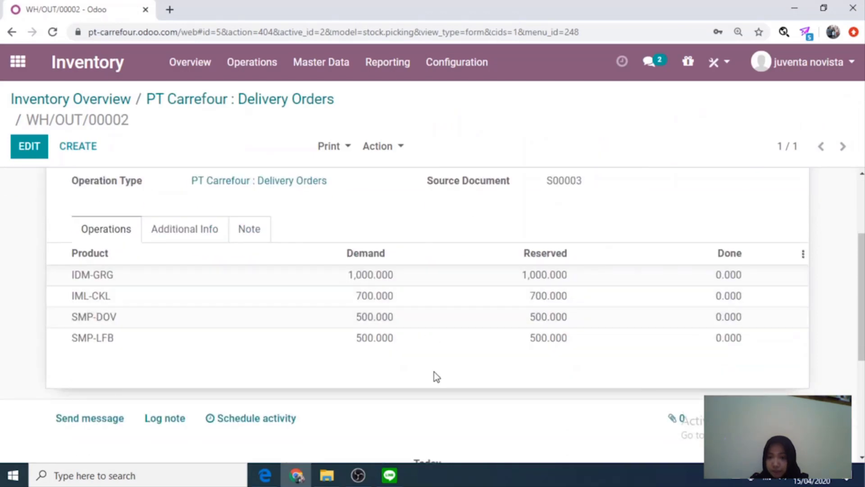
scroll(176, 301, "up", 3)
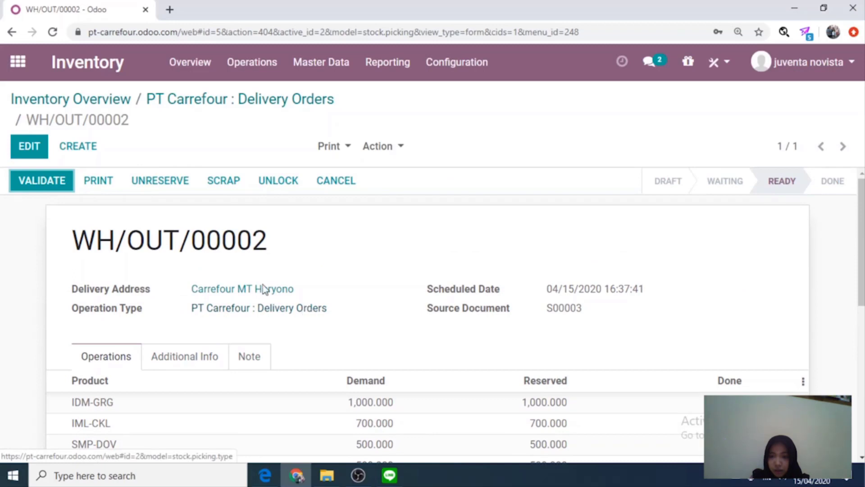
left_click(50, 185)
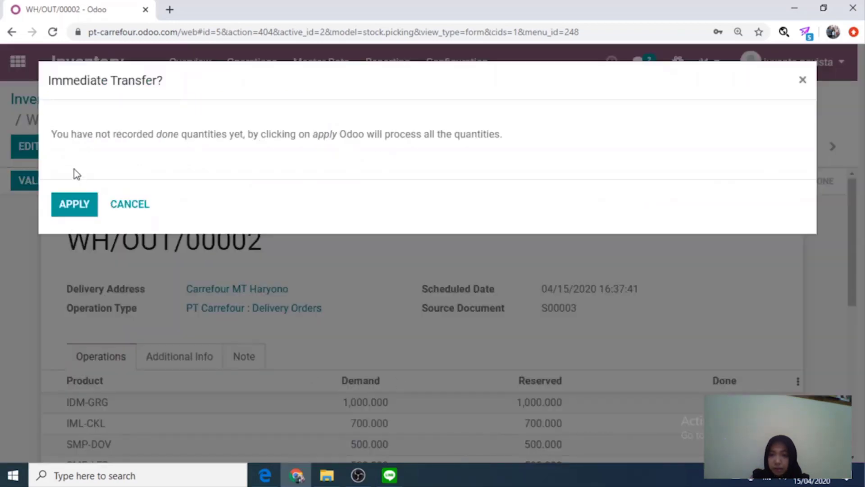
left_click(80, 205)
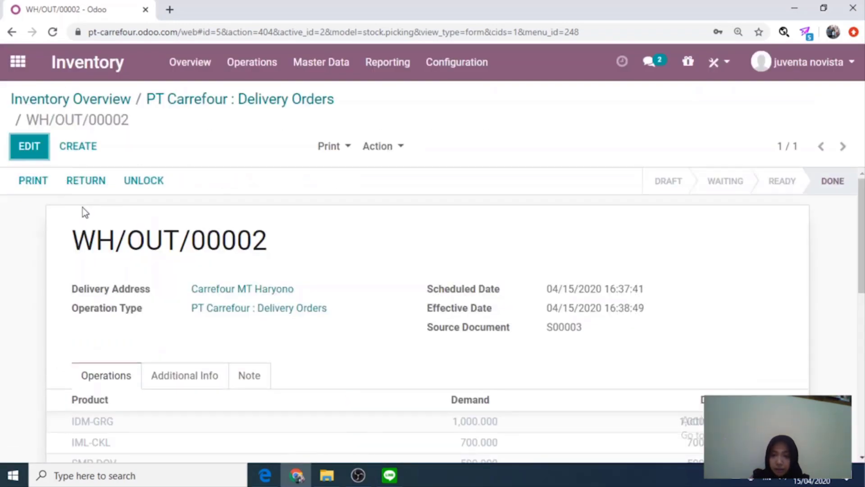
scroll(264, 288, "down", 6)
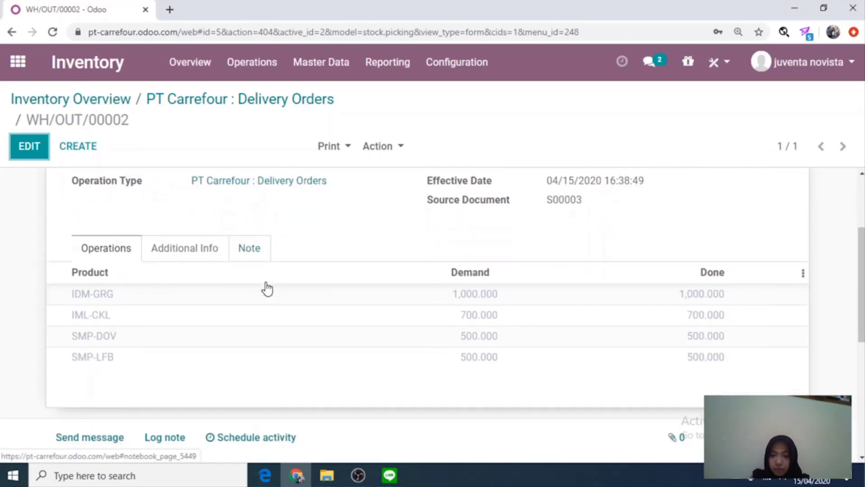
scroll(267, 289, "down", 1)
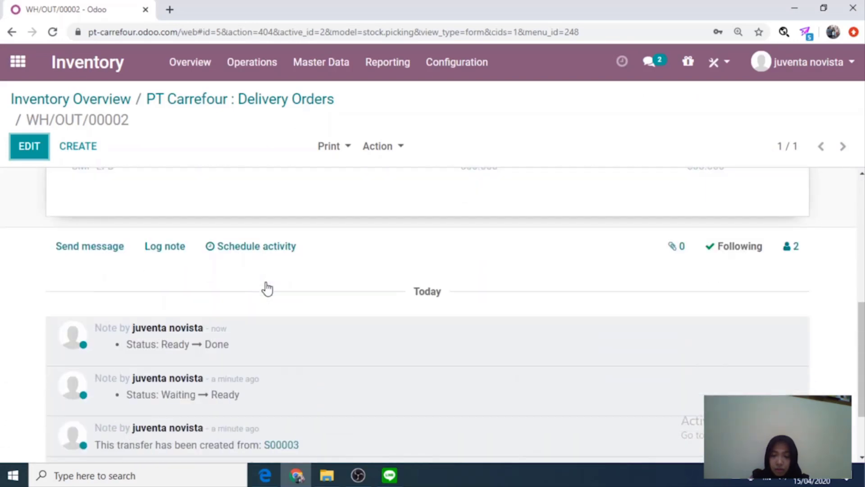
scroll(198, 266, "up", 7)
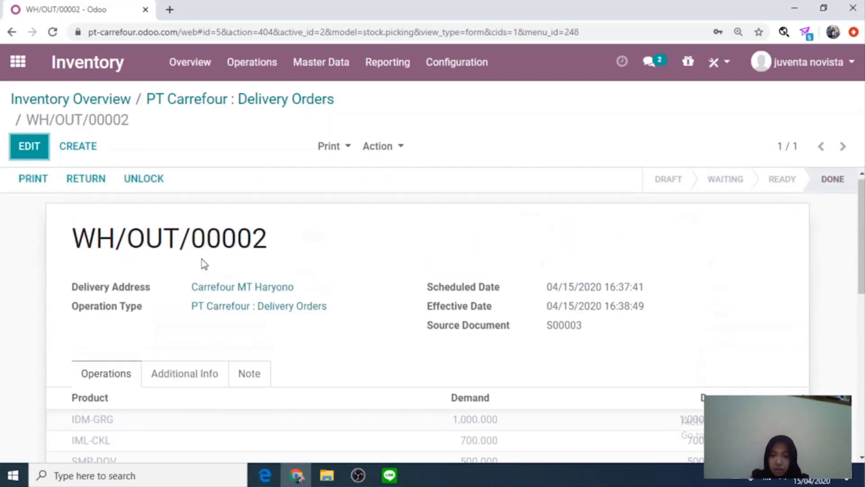
left_click(18, 62)
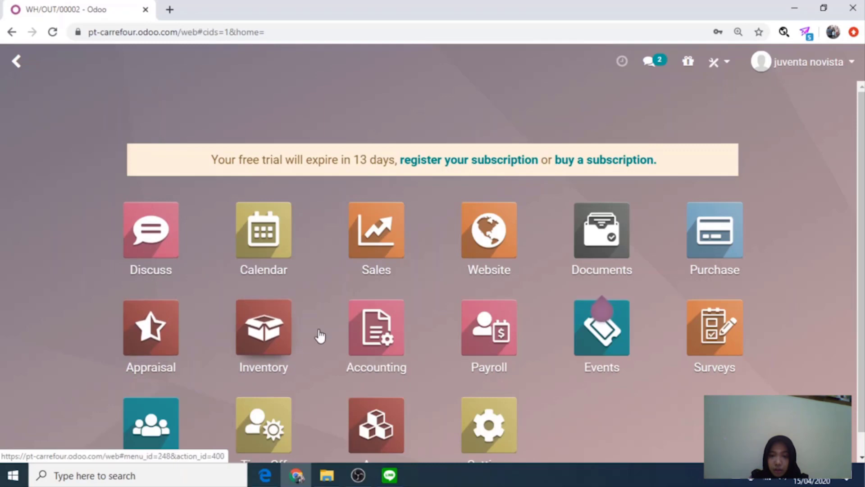
Post the S00003 draft invoice from Invoices to Validate, making it INV/2020/0002.
left_click(380, 340)
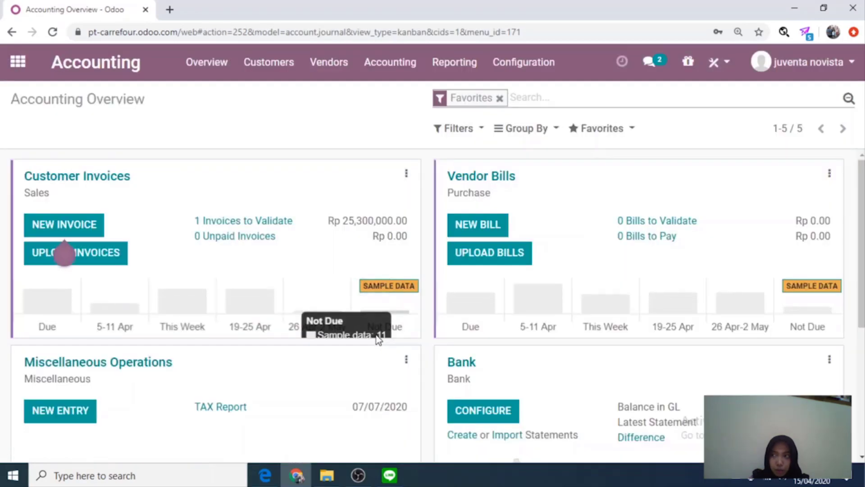
left_click(277, 222)
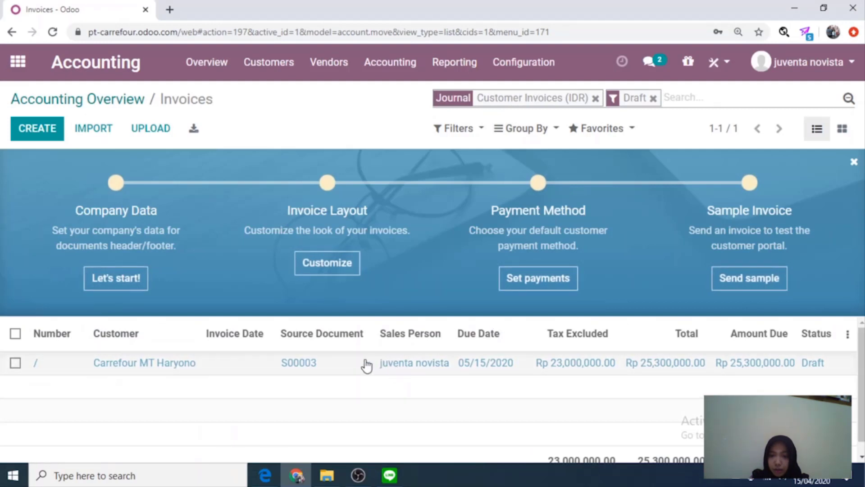
left_click(362, 365)
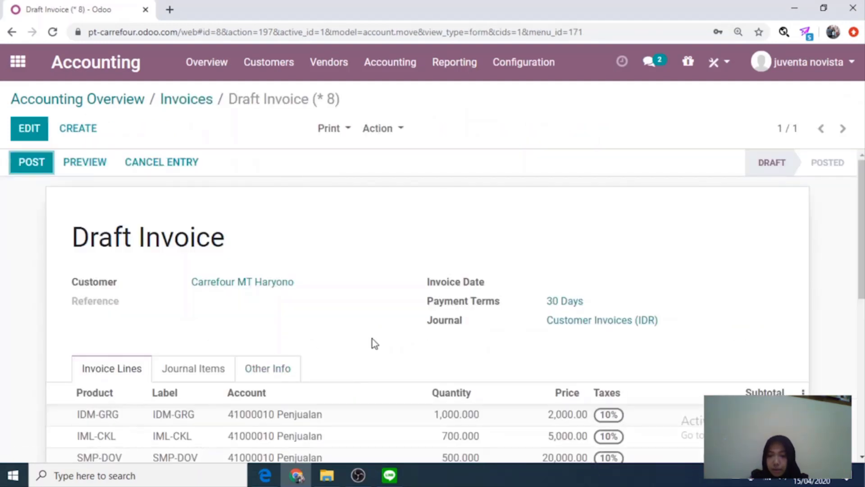
scroll(363, 342, "down", 2)
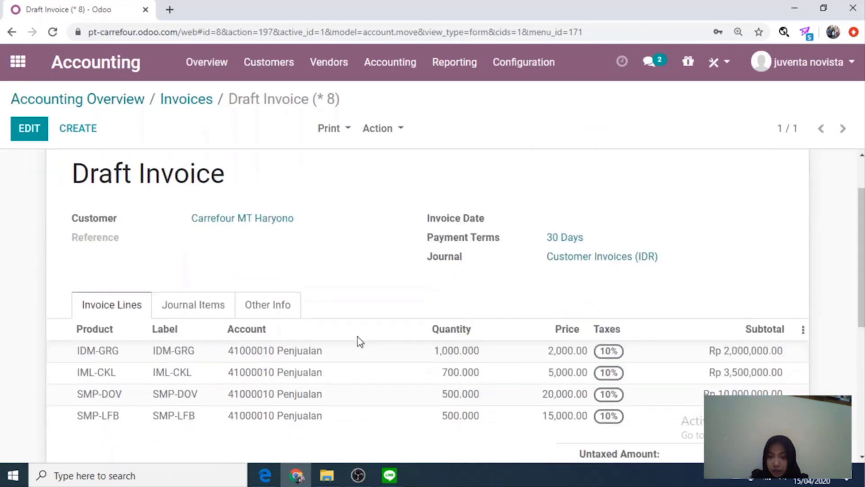
scroll(359, 344, "down", 3)
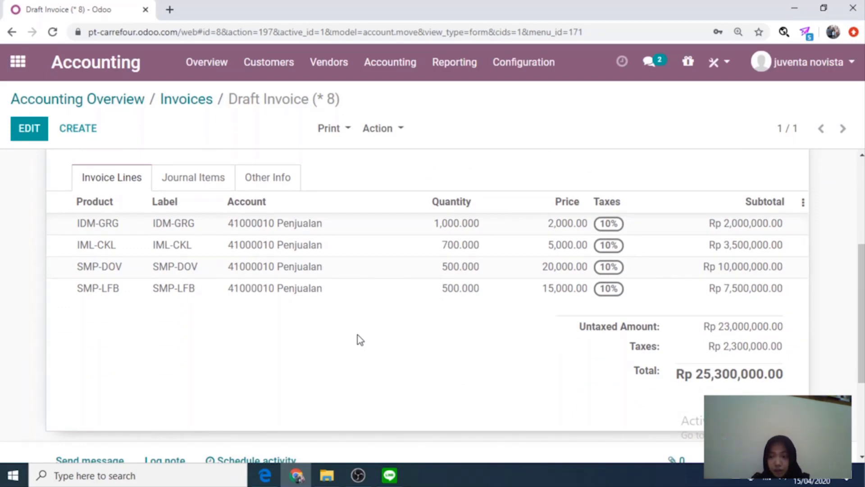
scroll(277, 251, "up", 5)
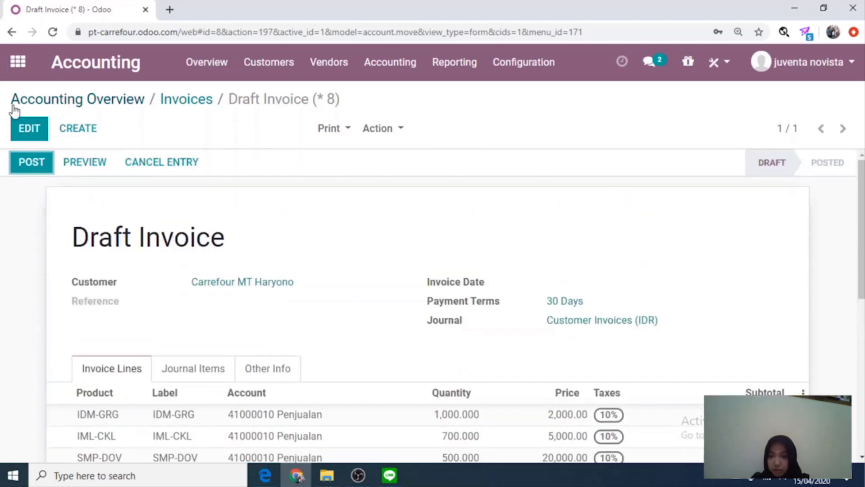
scroll(121, 291, "down", 3)
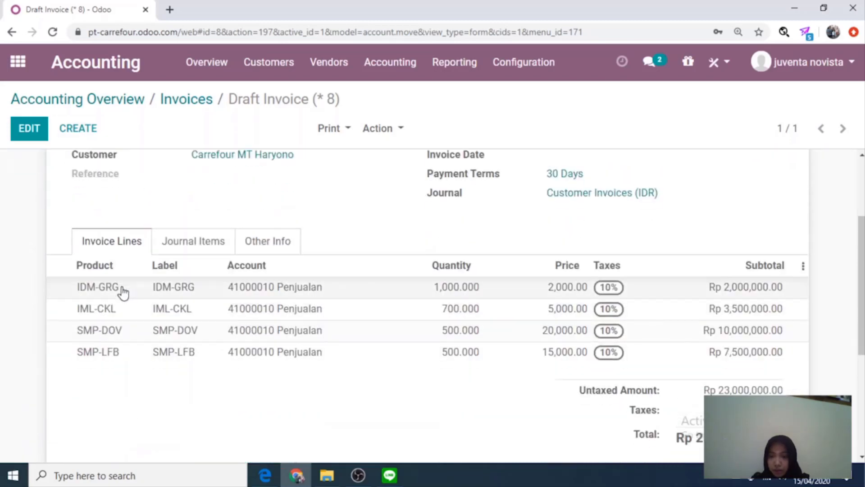
scroll(50, 164, "up", 3)
left_click(36, 164)
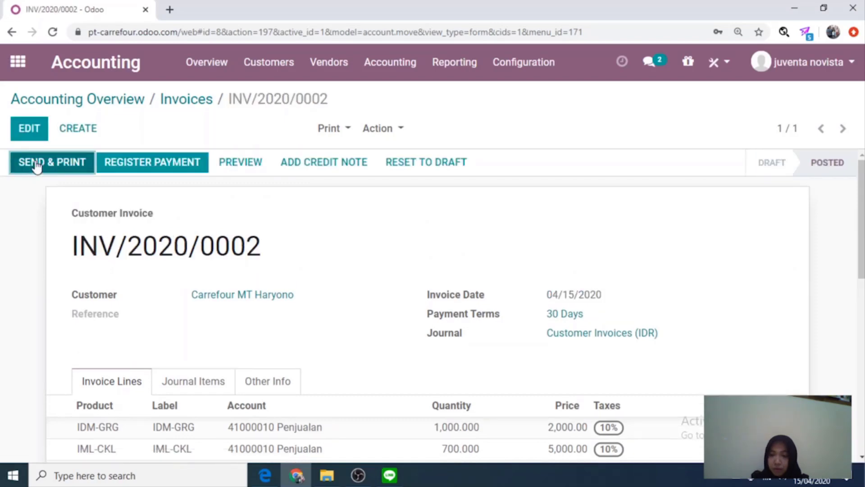
scroll(319, 323, "down", 1)
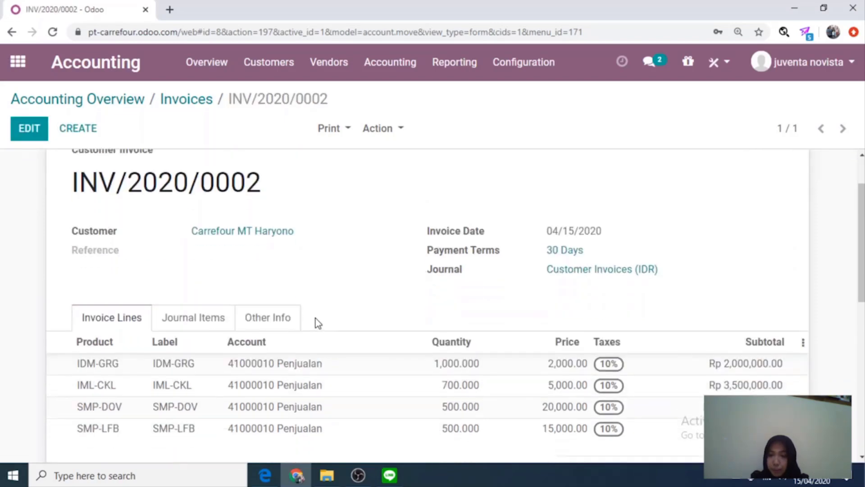
left_click(44, 103)
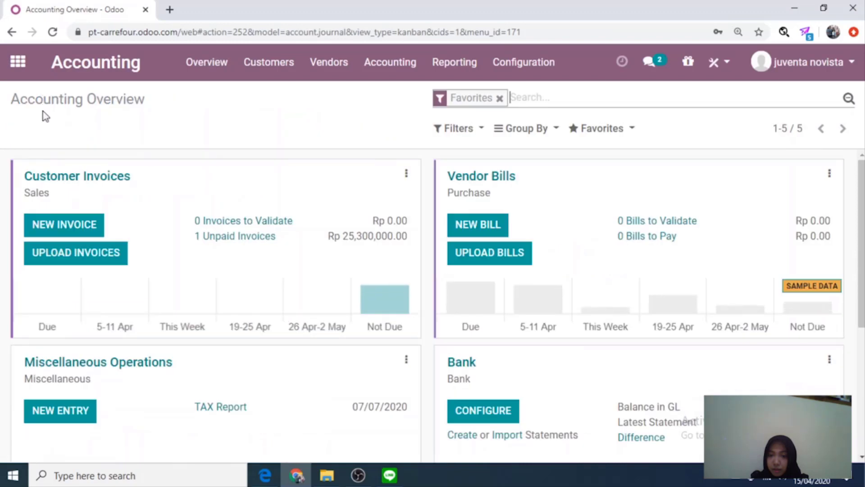
Open INV/2020/0002, owing Rp 25,300,000.00, from the Unpaid Invoices list.
left_click(235, 242)
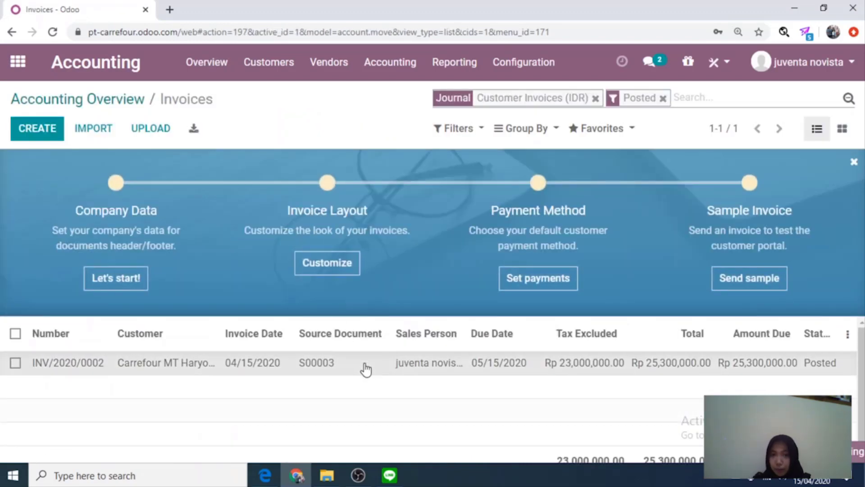
left_click(365, 364)
scroll(358, 342, "down", 3)
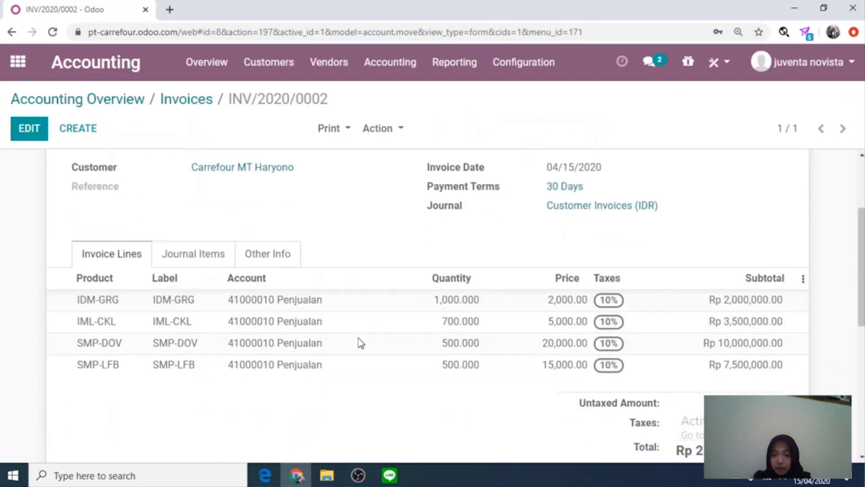
scroll(359, 343, "down", 1)
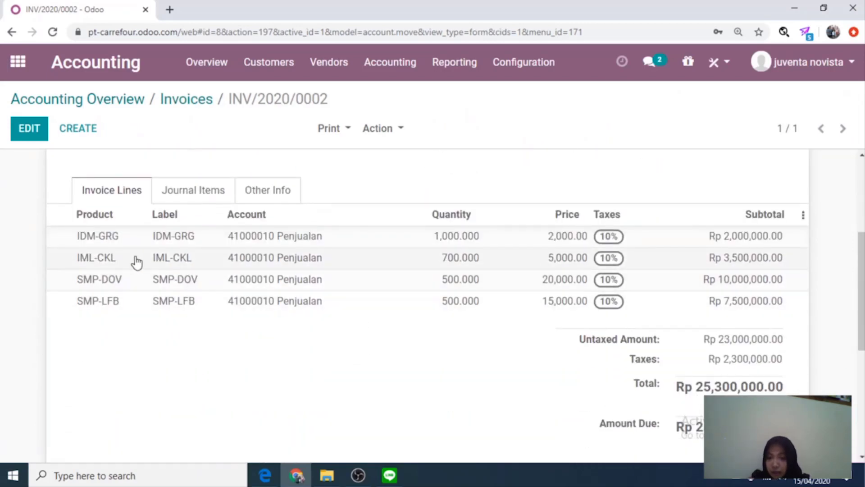
scroll(135, 261, "up", 4)
left_click(80, 99)
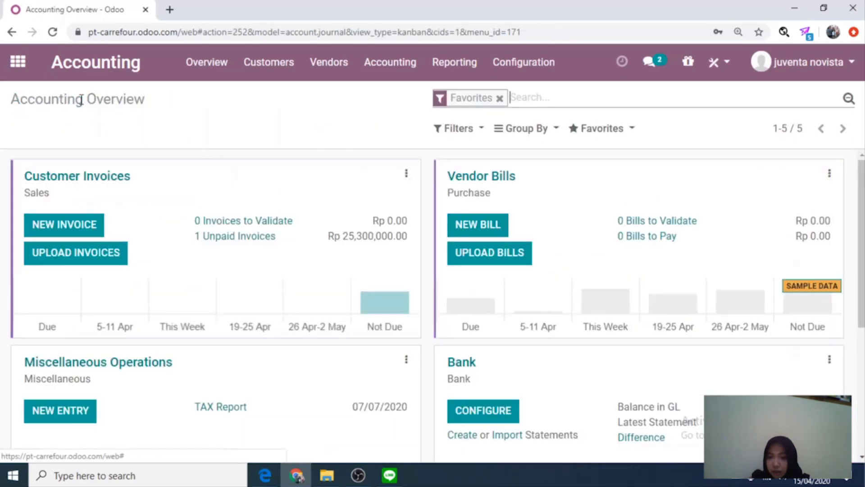
left_click(235, 224)
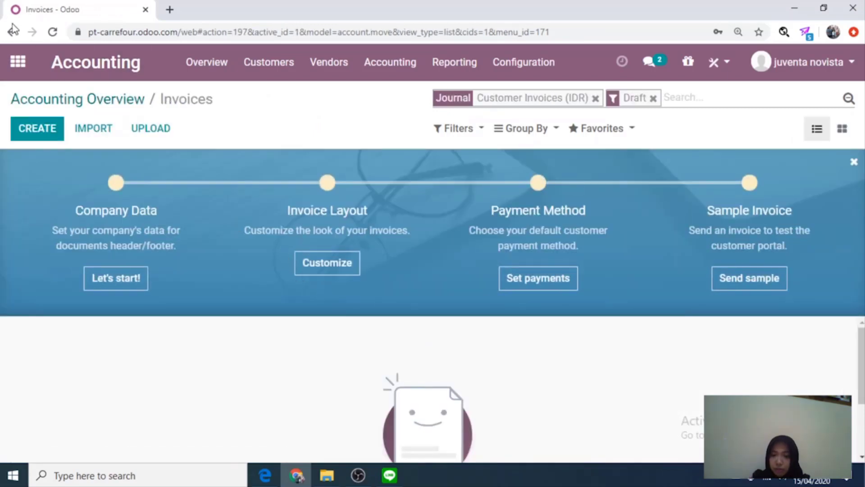
left_click(67, 100)
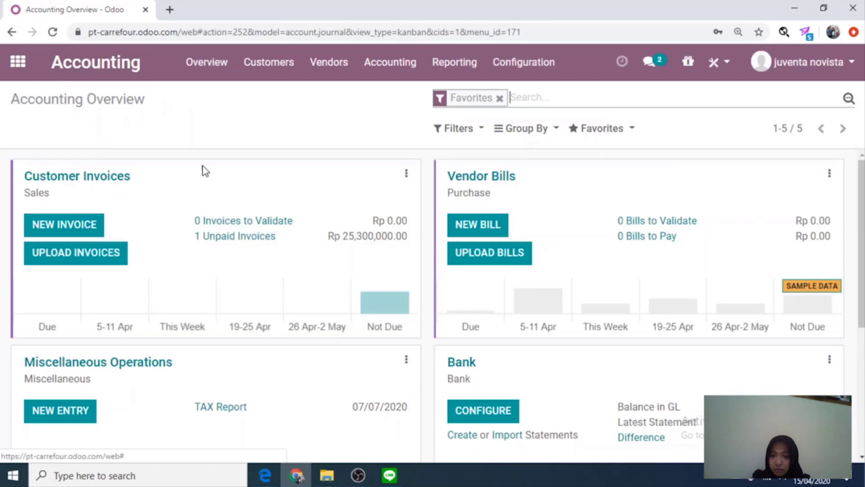
left_click(226, 237)
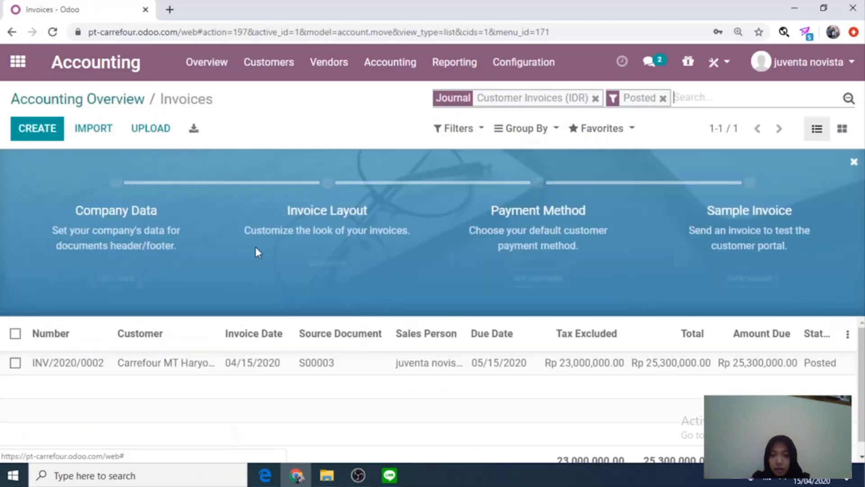
double_click(204, 367)
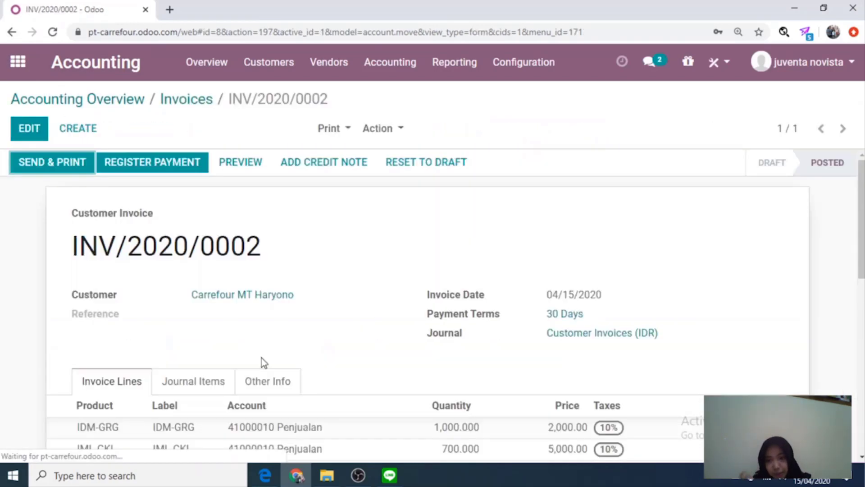
Register the full Rp 25,300,000.00 payment on INV/2020/0002 via Bank (IDR).
left_click(164, 172)
left_click(163, 171)
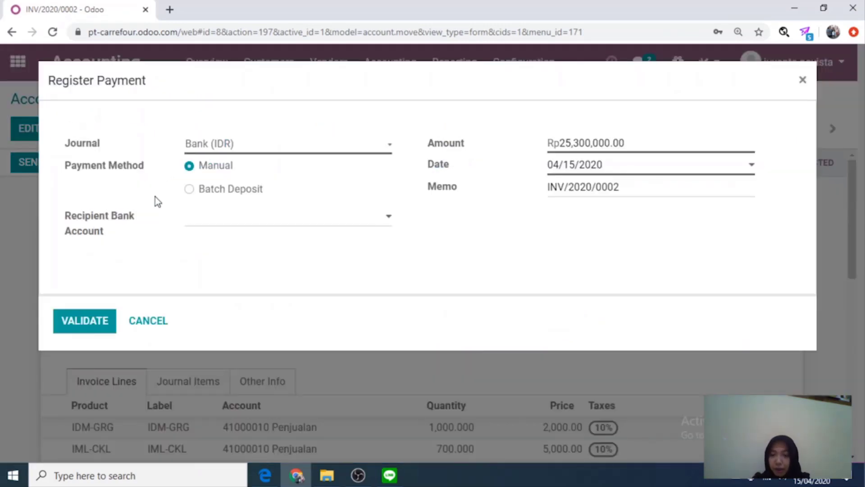
left_click(91, 322)
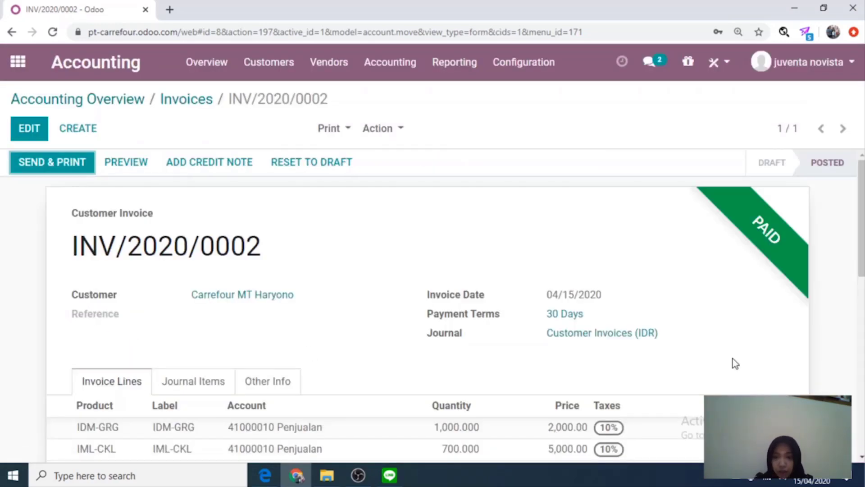
scroll(778, 254, "down", 2)
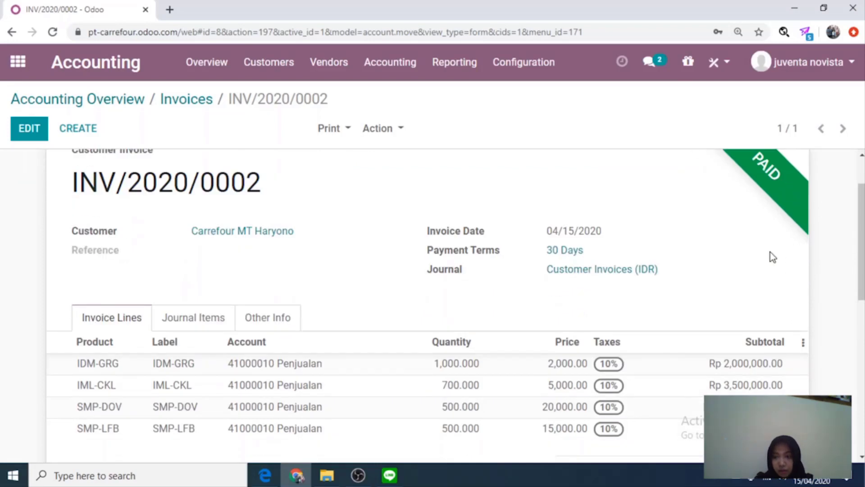
left_click(56, 108)
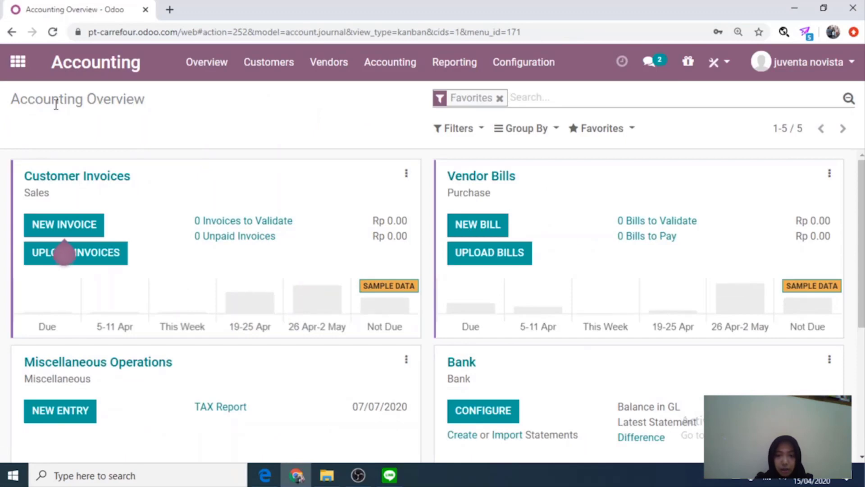
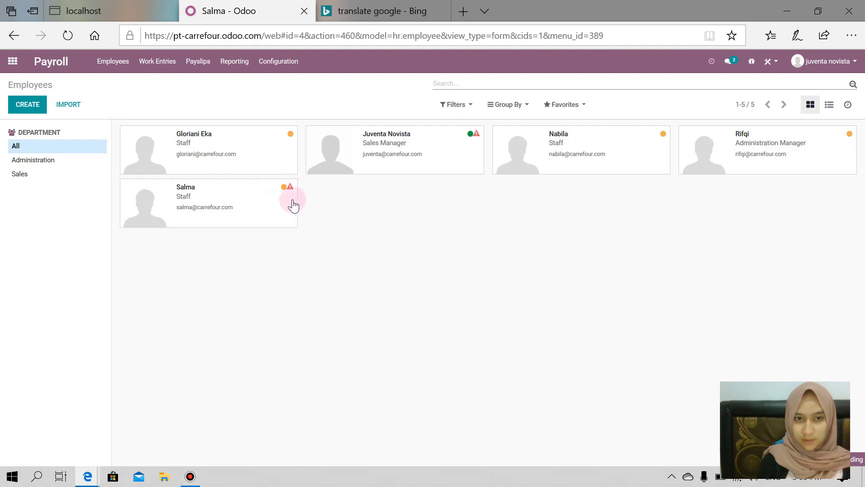
From the Sales staff member's contracts, quick-add a Running contract titled with her name and open its full form.
left_click(295, 186)
scroll(323, 257, "down", 1)
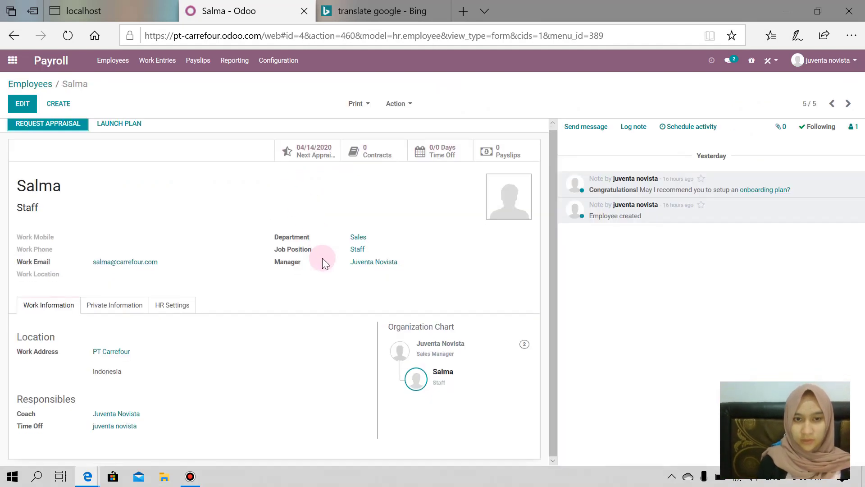
left_click(383, 147)
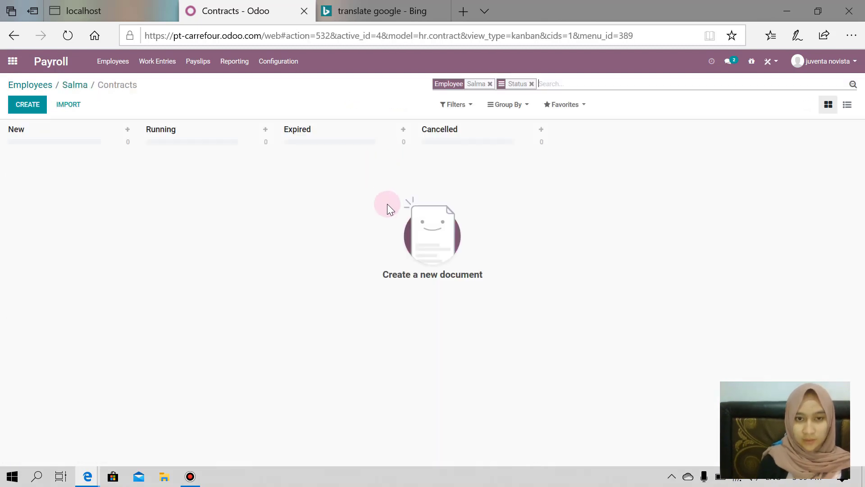
left_click(266, 131)
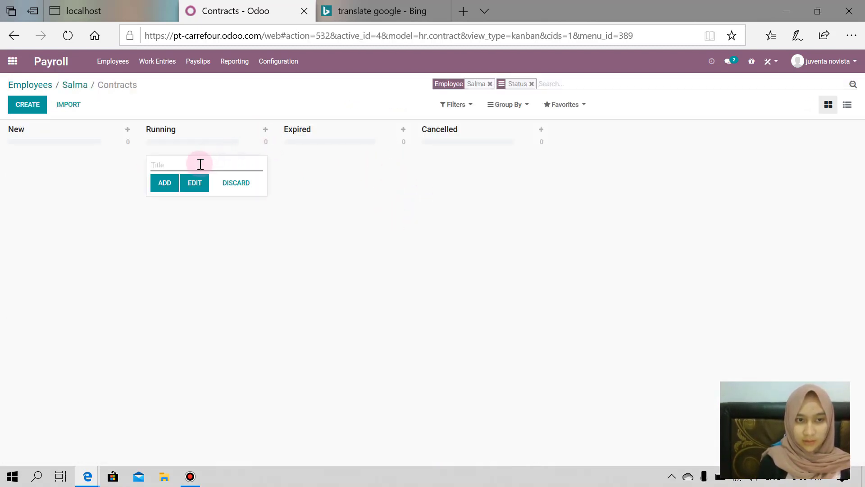
type("Salma Contract")
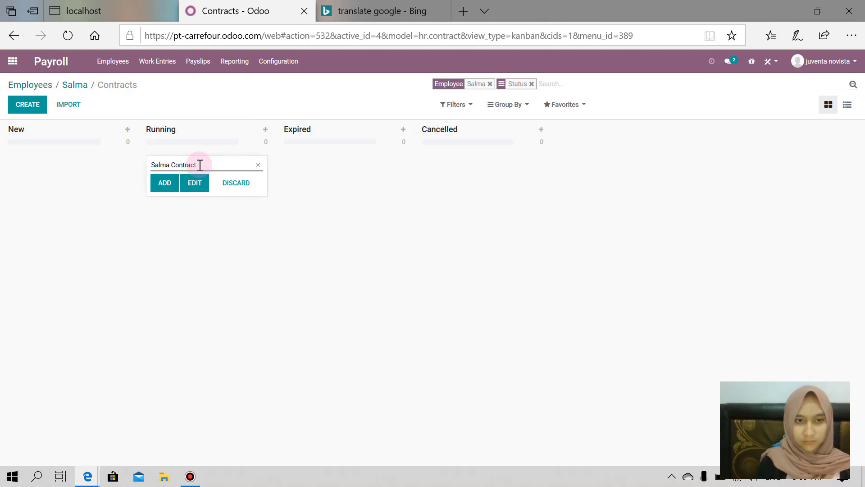
left_click(165, 183)
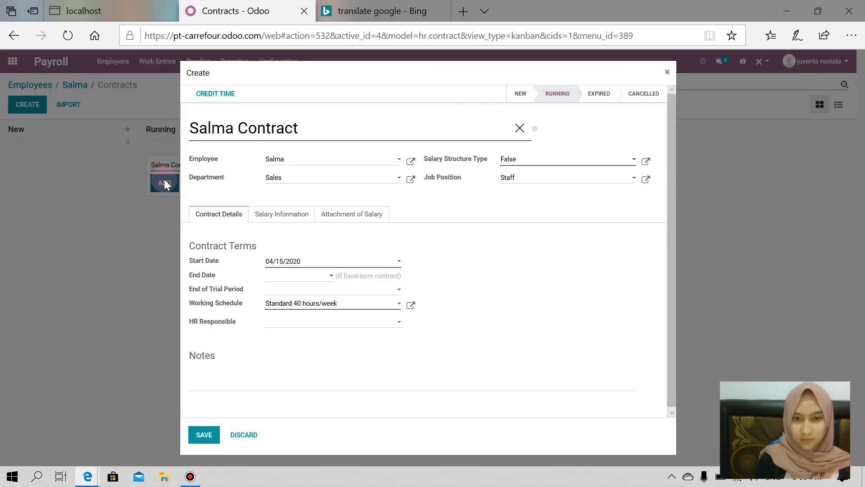
Set the contract start date to 02/01/2020.
left_click(400, 266)
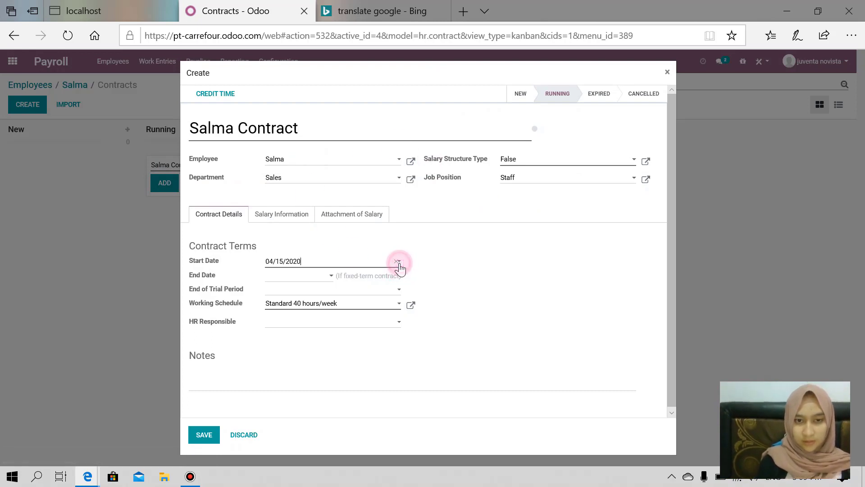
left_click(280, 280)
left_click(280, 280)
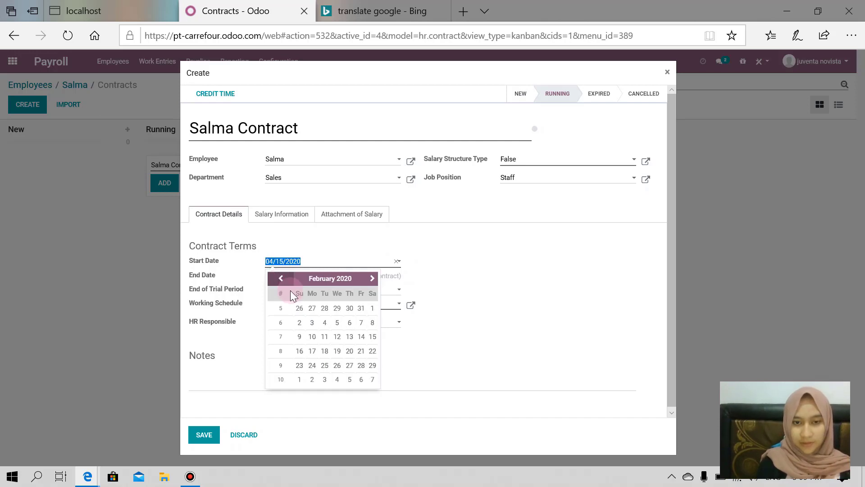
left_click(371, 309)
Keep the Standard 40 hours/week schedule and make the current user HR responsible.
left_click(319, 302)
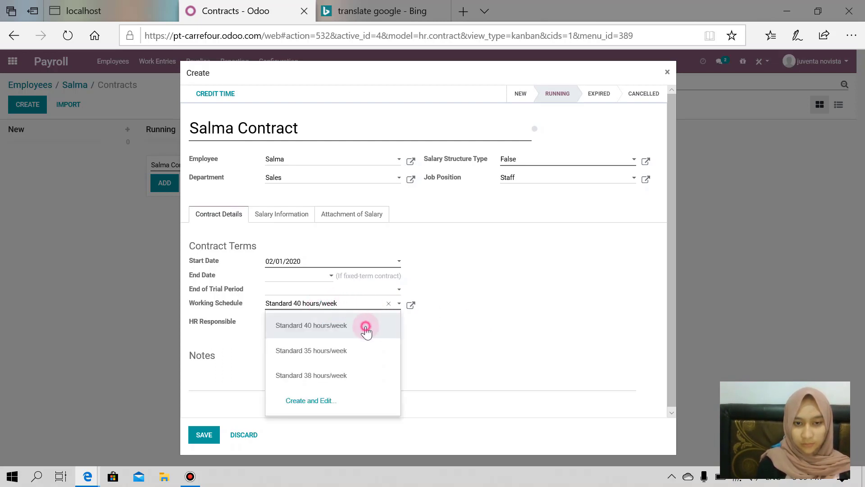
left_click(365, 327)
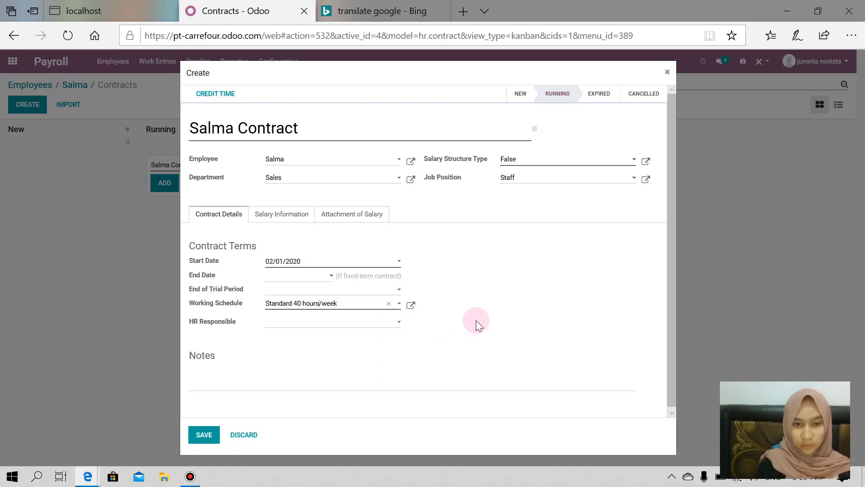
left_click(407, 321)
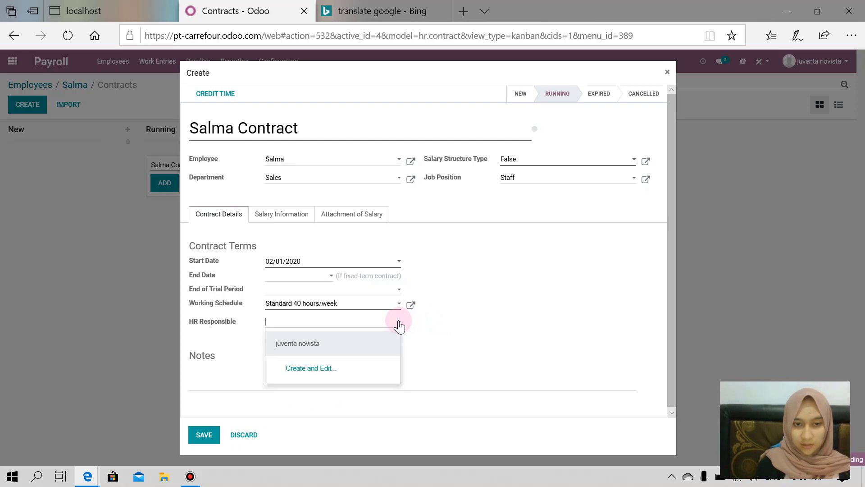
left_click(354, 341)
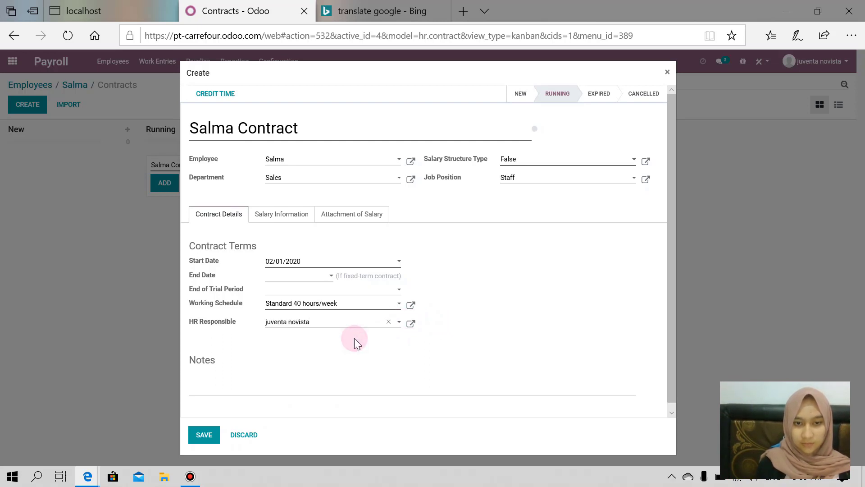
left_click(305, 220)
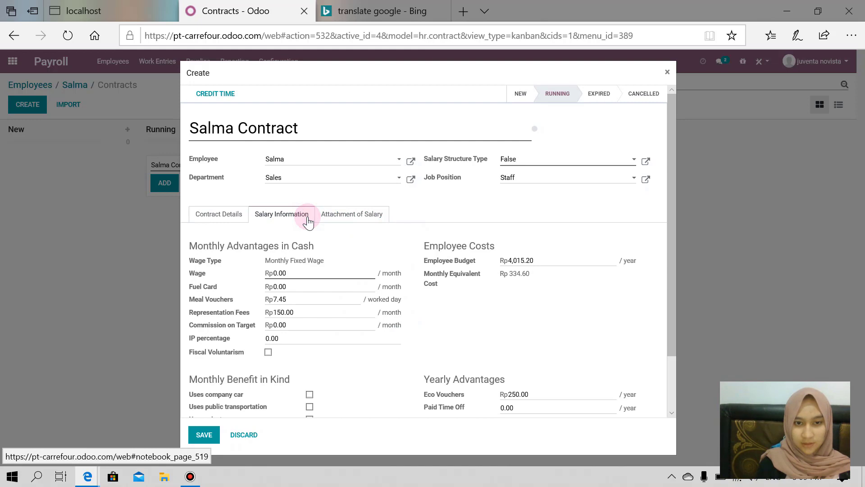
Set the contract's monthly wage to 4,000,000.
left_click(298, 272)
scroll(299, 272, "down", 1)
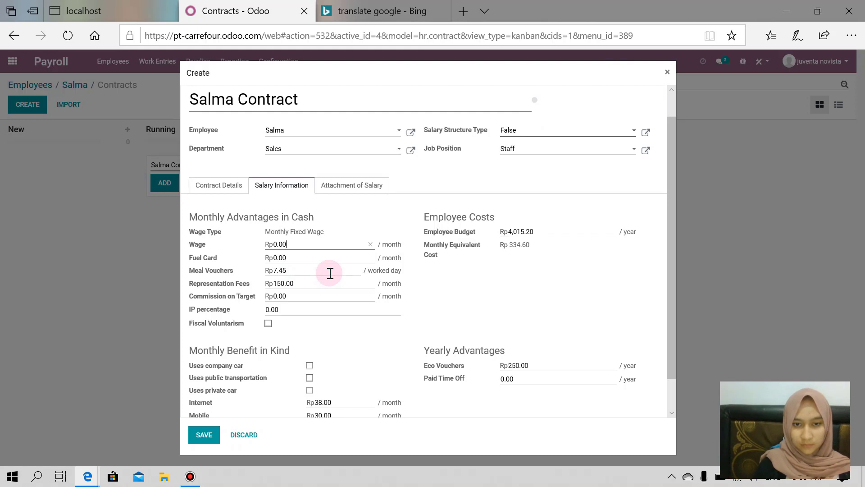
key("BackSpace")
key("BackSpace")
key("BackSpace")
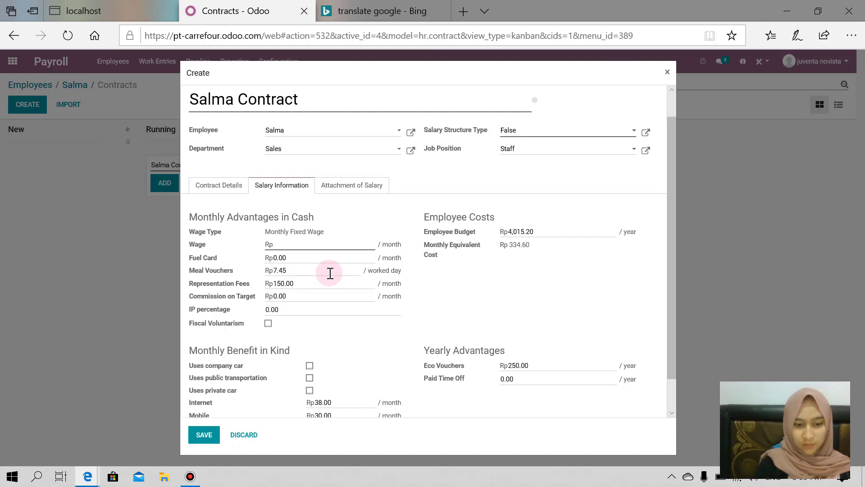
type("400000")
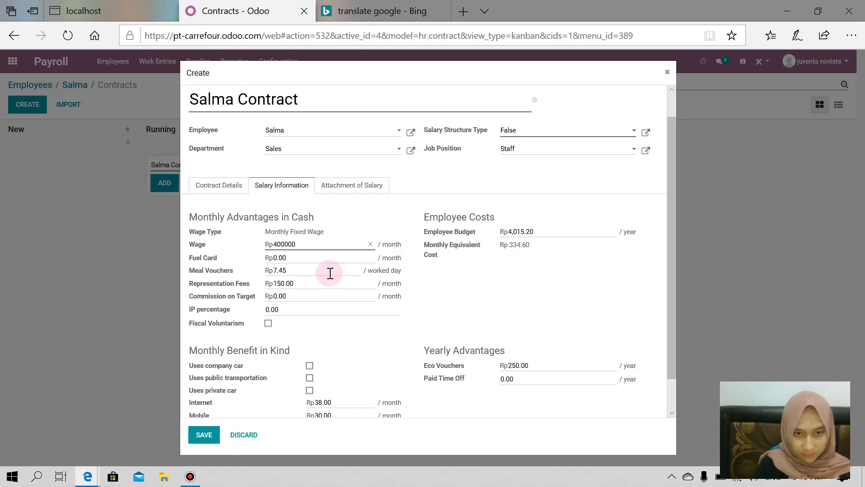
type("0")
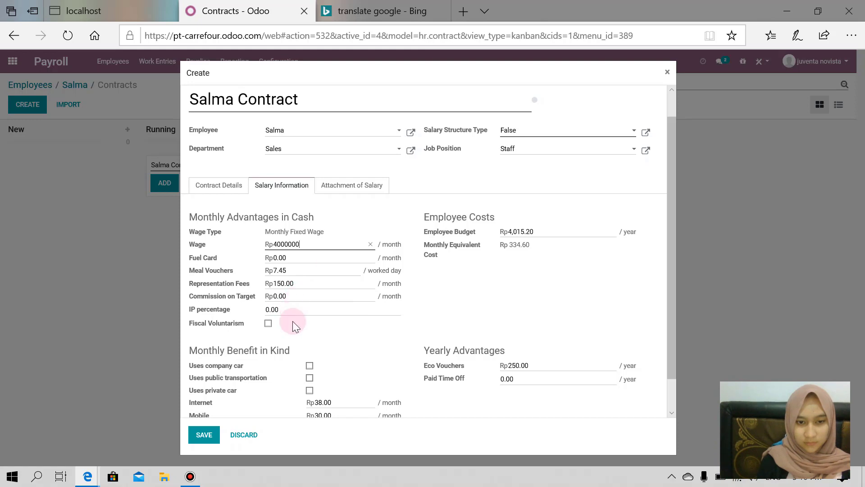
Tick Uses company car and set the ATN Company Car value to 500000.
scroll(290, 336, "down", 2)
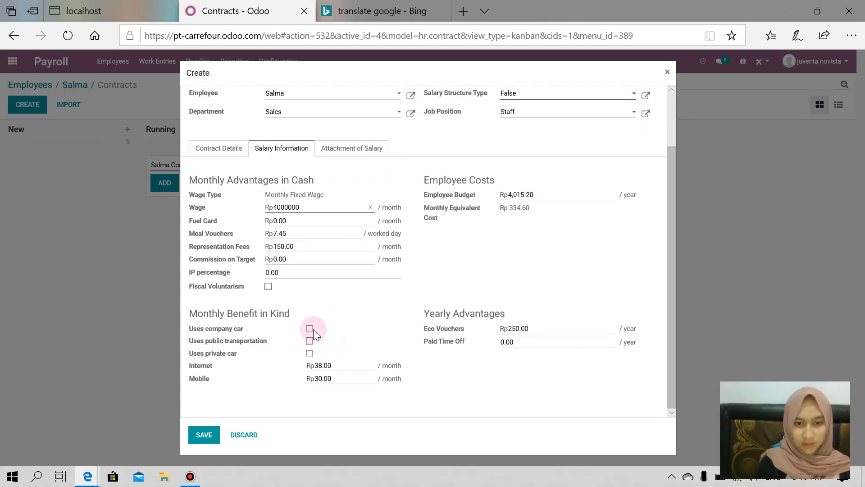
left_click(310, 328)
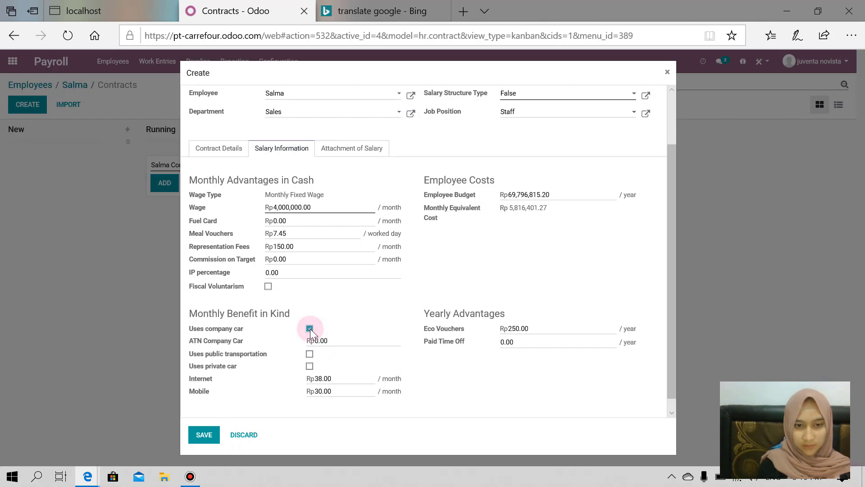
left_click(330, 342)
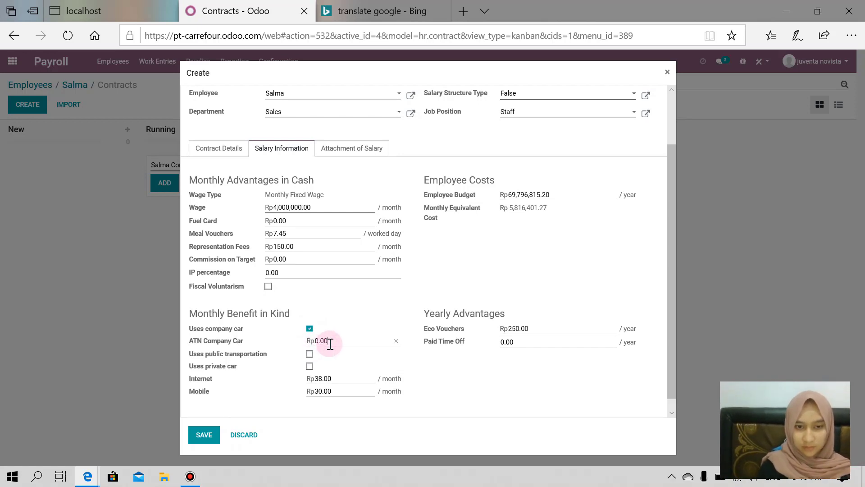
key("BackSpace")
key("BackSpace")
key("BackSpace")
key("BackSpace")
type("500000")
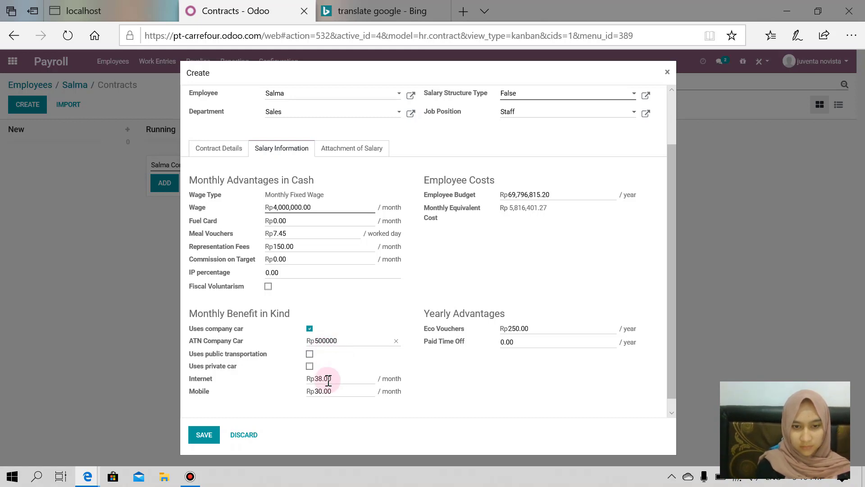
scroll(329, 381, "down", 1)
left_click(352, 140)
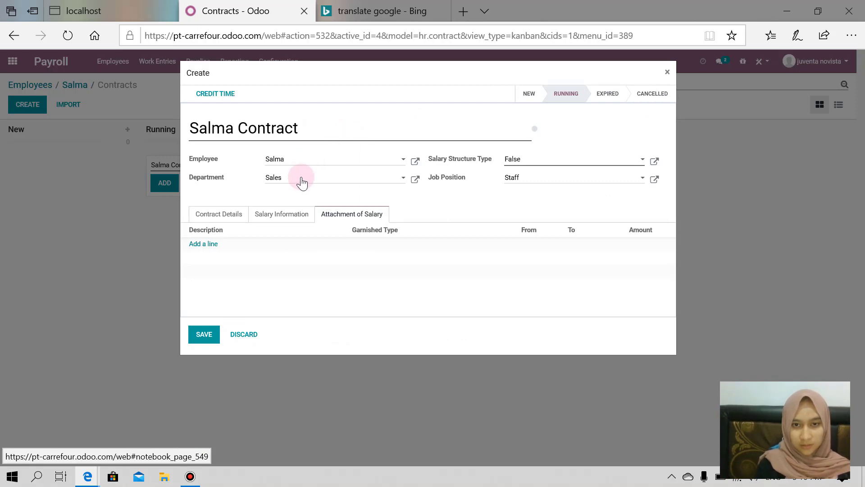
Set the salary structure type to CP200 Carrefour Employee and save the contract.
left_click(641, 159)
left_click(594, 202)
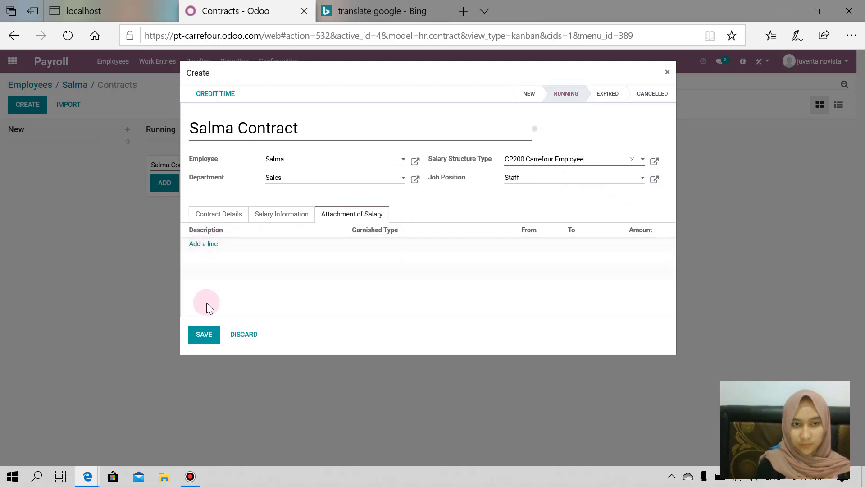
left_click(207, 342)
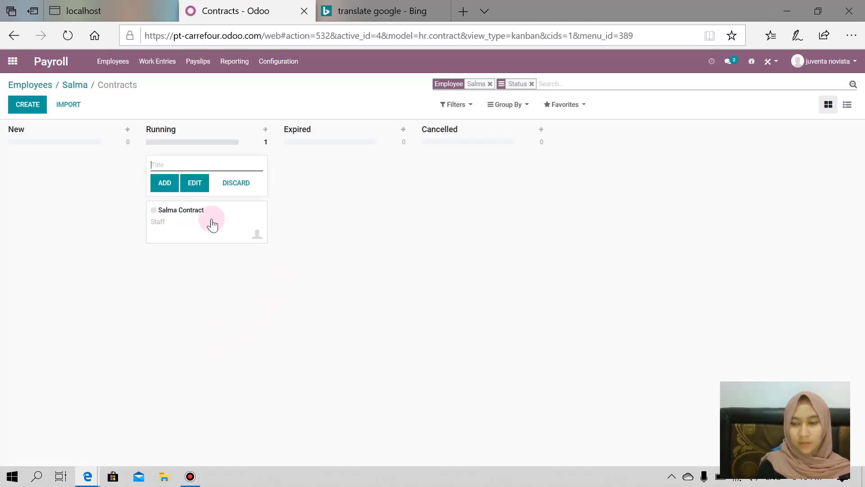
Review all running contracts under Employees > Contracts.
left_click(111, 62)
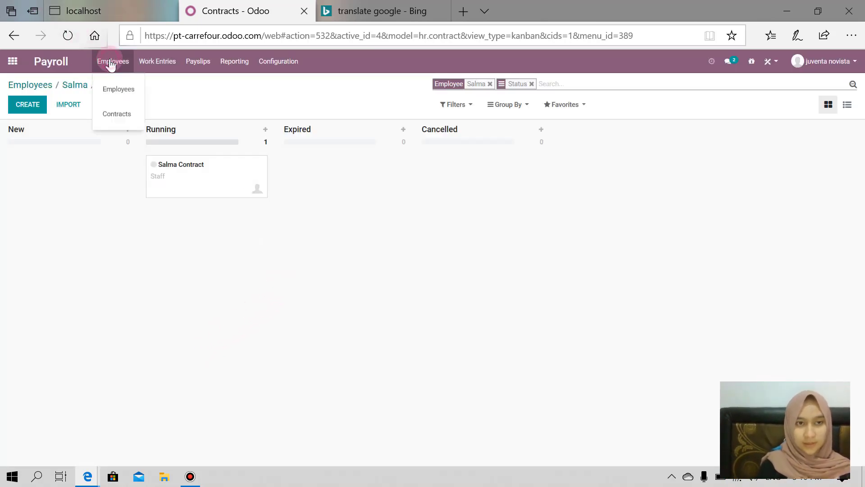
left_click(125, 90)
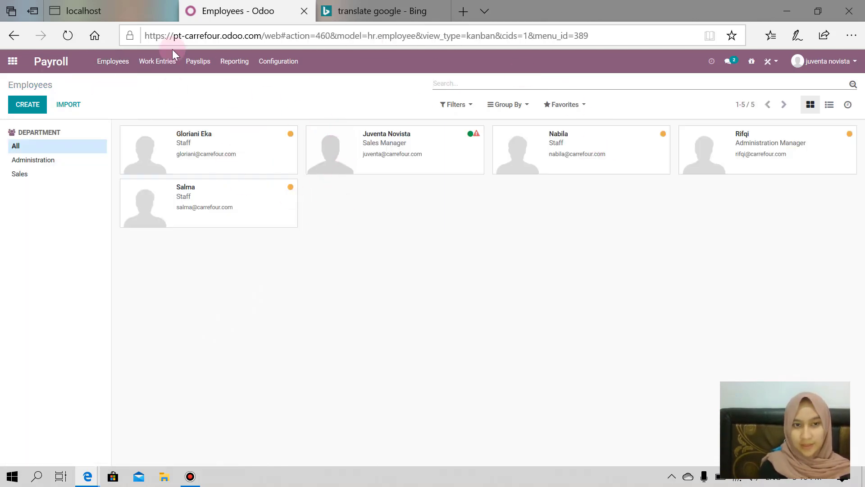
left_click(116, 62)
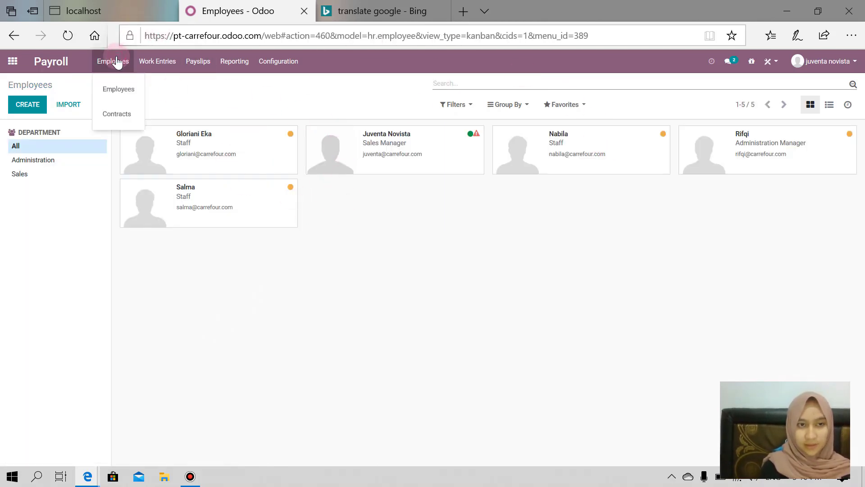
left_click(113, 111)
left_click(524, 146)
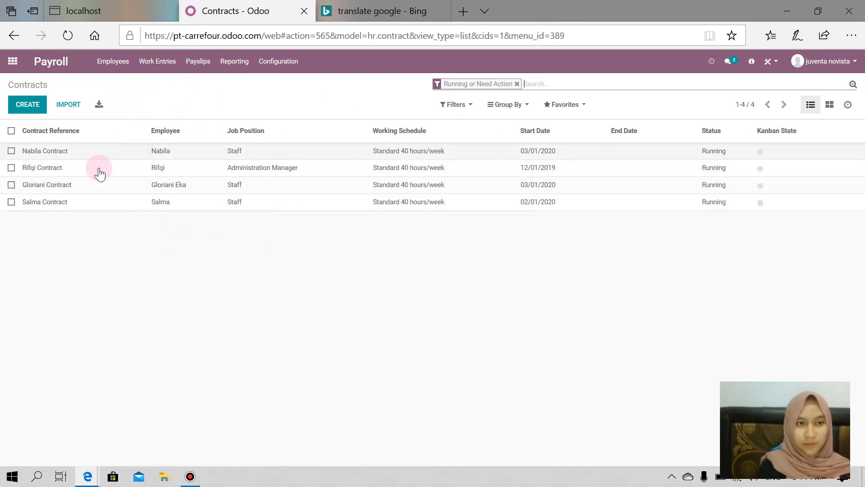
Open the Sales Manager's employee card and her still-empty contracts page.
left_click(117, 67)
left_click(115, 88)
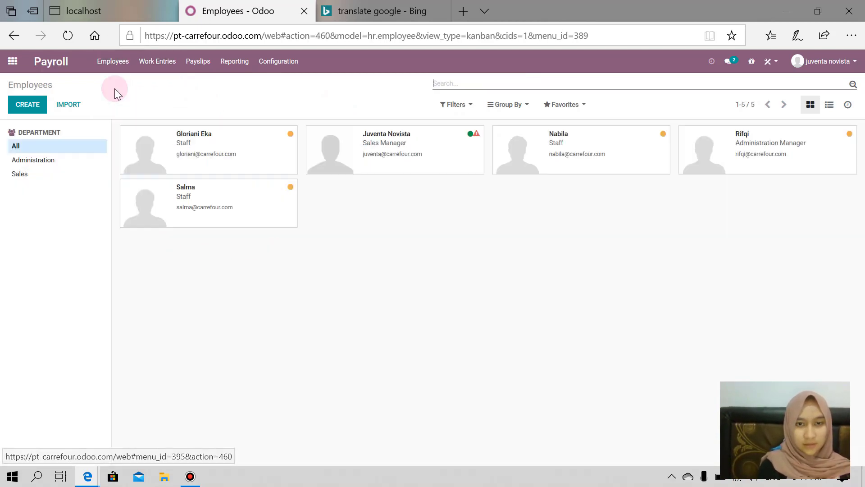
left_click(479, 138)
left_click(383, 159)
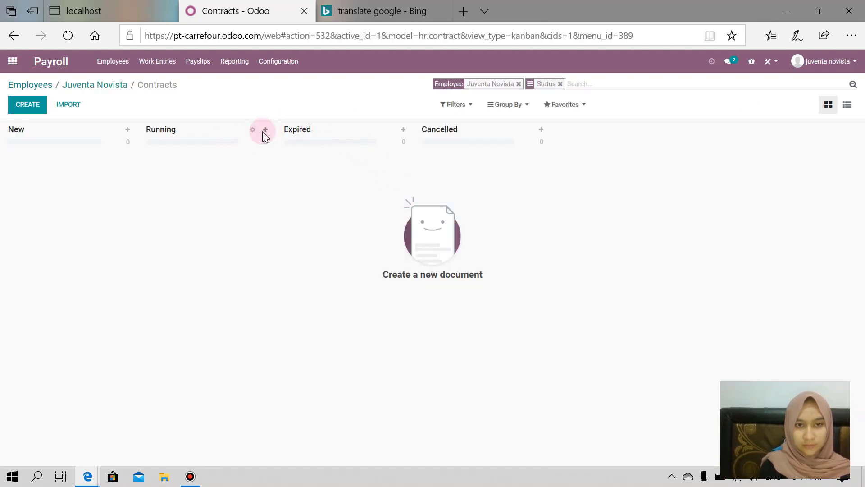
Quick-add a Running contract titled with the Sales Manager's name plus Contract and open its full form.
left_click(266, 130)
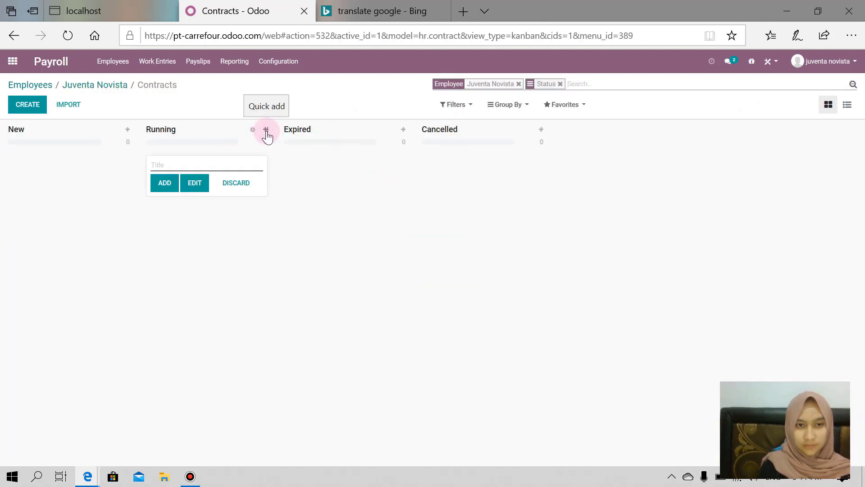
left_click(164, 186)
left_click(173, 164)
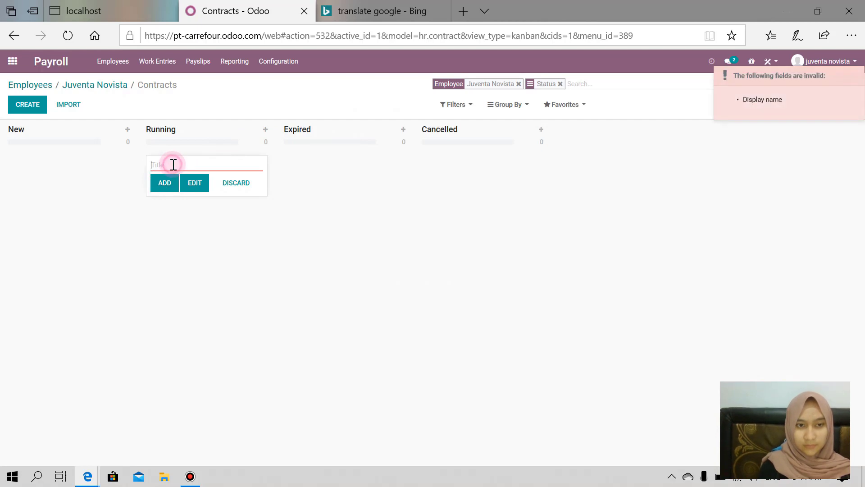
type("Juventa")
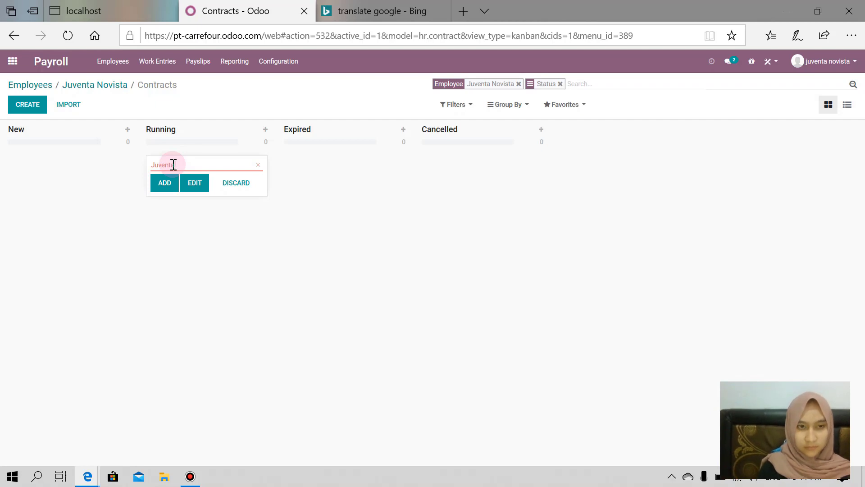
type("Contract")
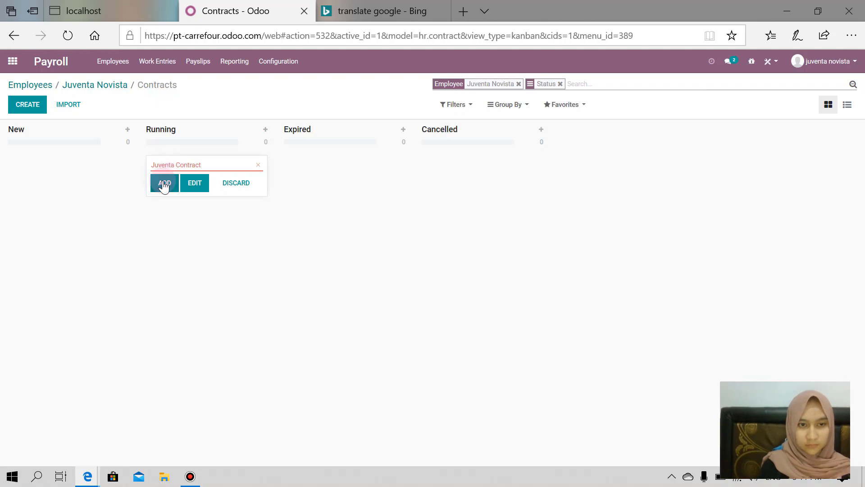
left_click(164, 182)
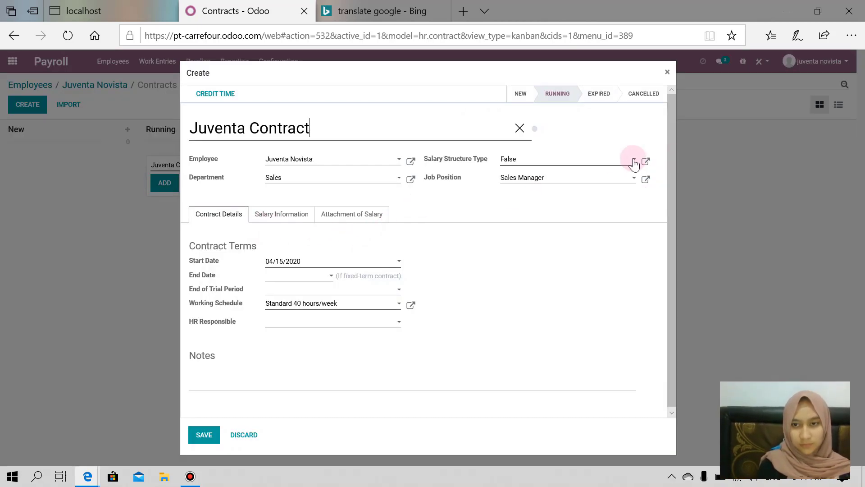
Set the contract start date to 11/01/2019 and make the current user HR responsible.
left_click(639, 160)
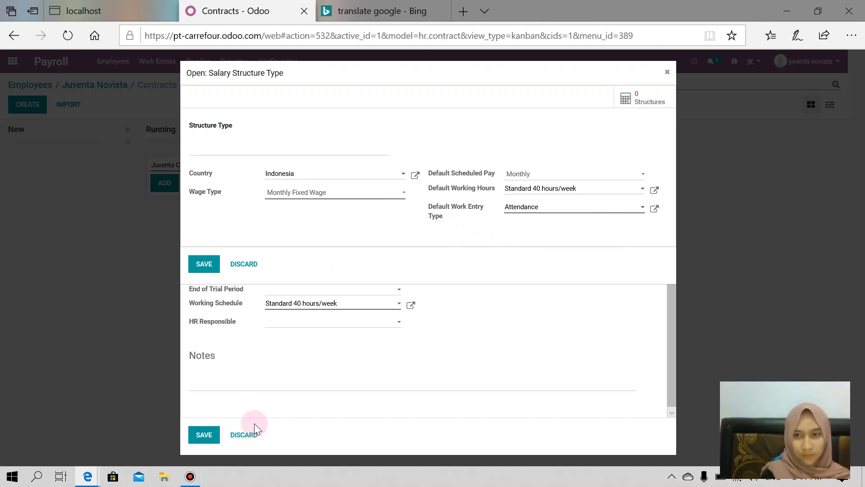
left_click(246, 265)
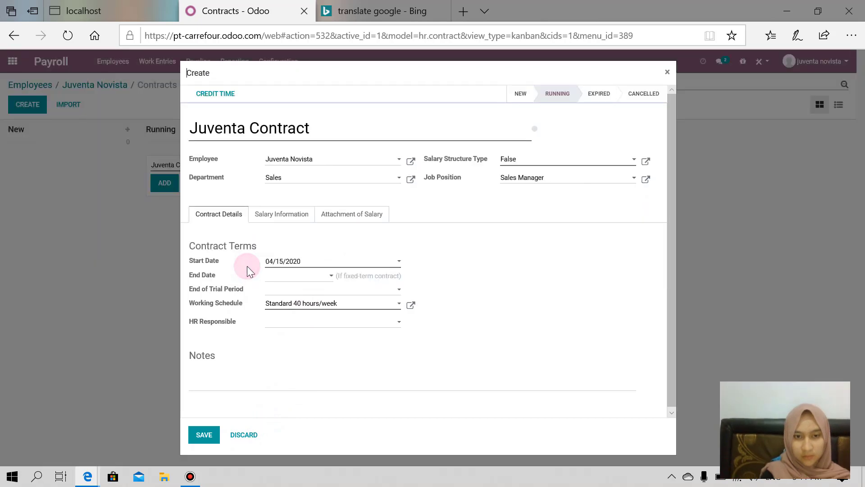
left_click(399, 266)
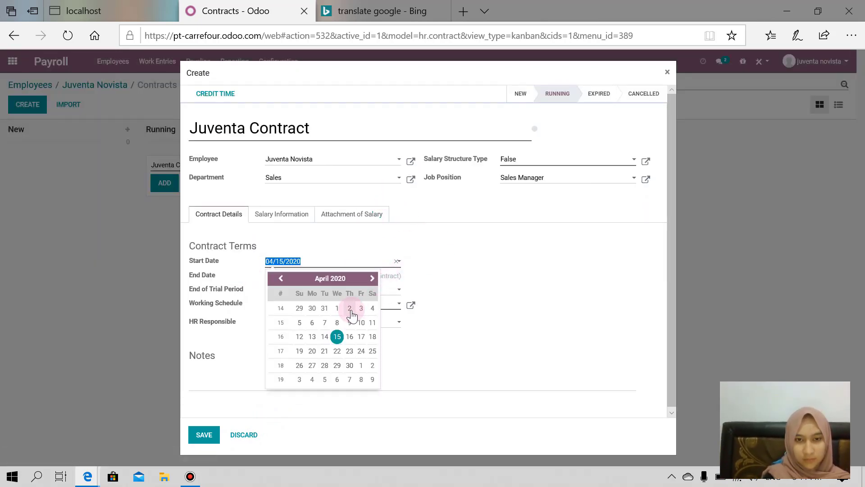
left_click(282, 278)
left_click(282, 279)
left_click(282, 279)
left_click(282, 279)
left_click(282, 279)
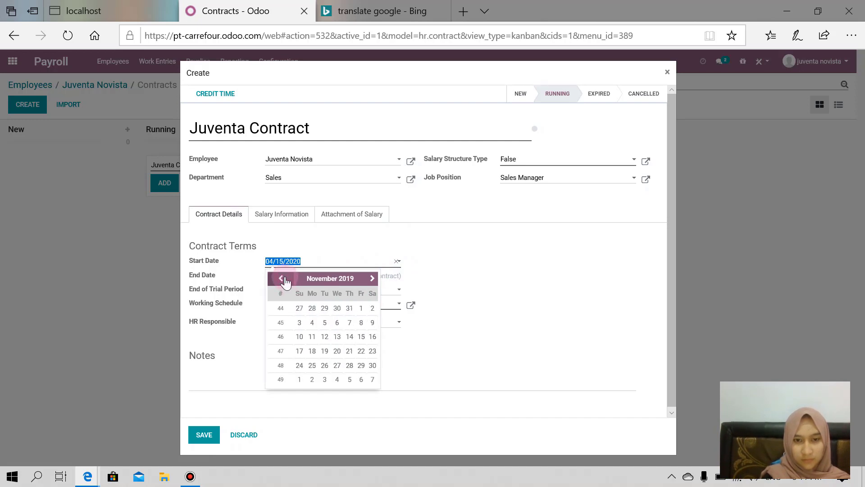
left_click(361, 309)
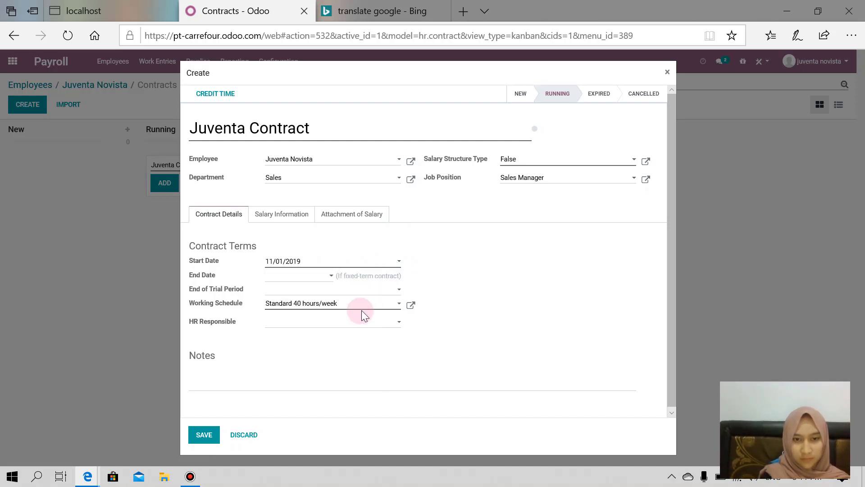
left_click(397, 322)
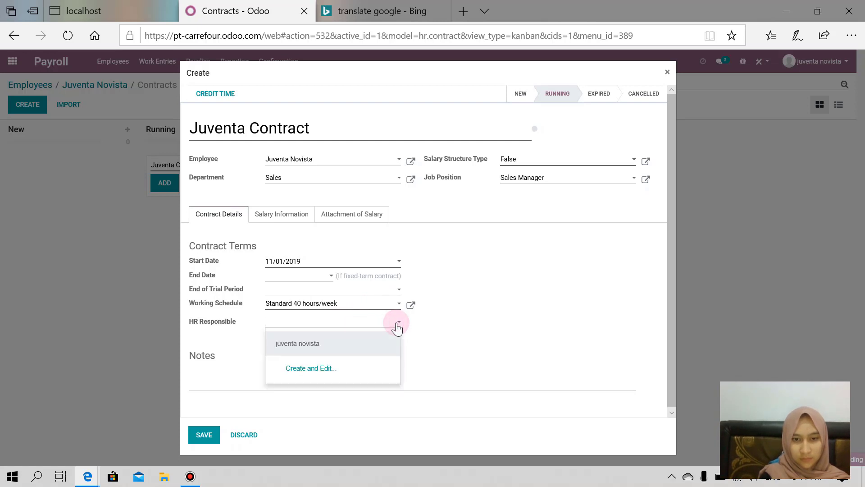
left_click(397, 342)
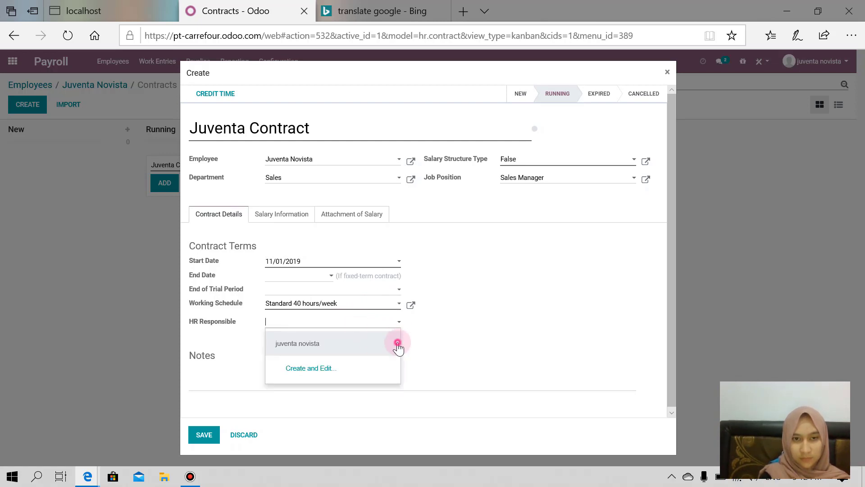
Set the monthly wage to 8,000,000 and tick Uses private car.
left_click(293, 214)
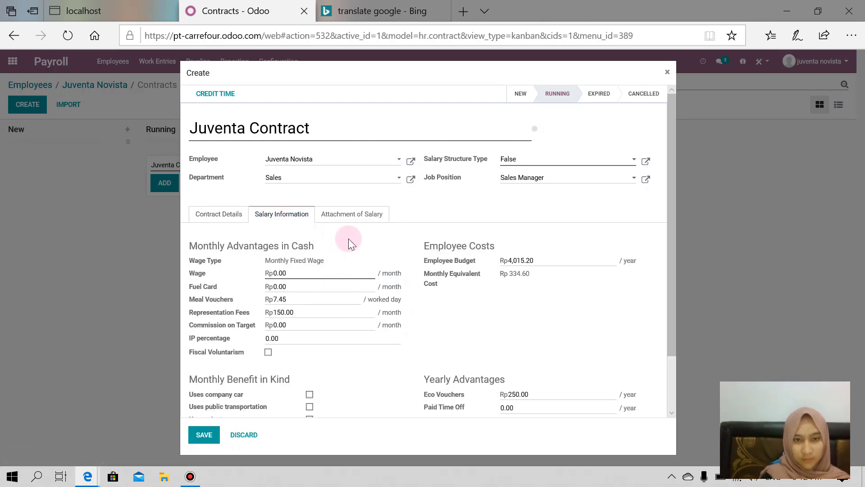
left_click(294, 273)
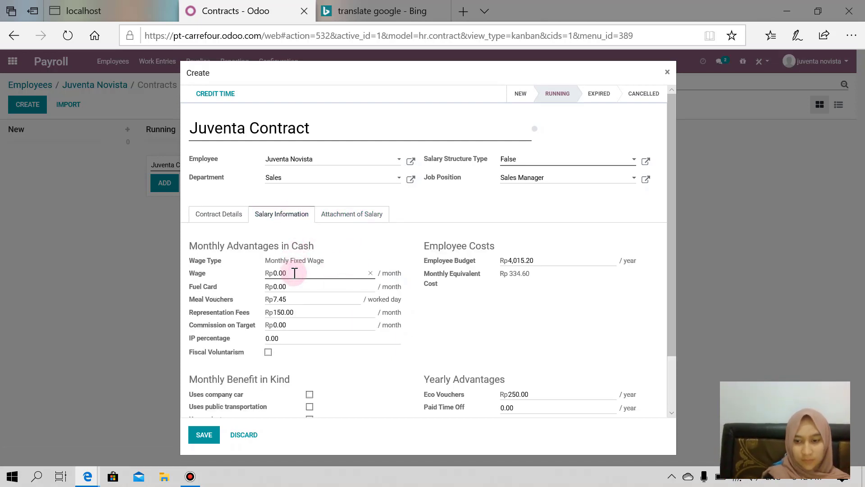
key("BackSpace")
key("BackSpace")
key("BackSpace")
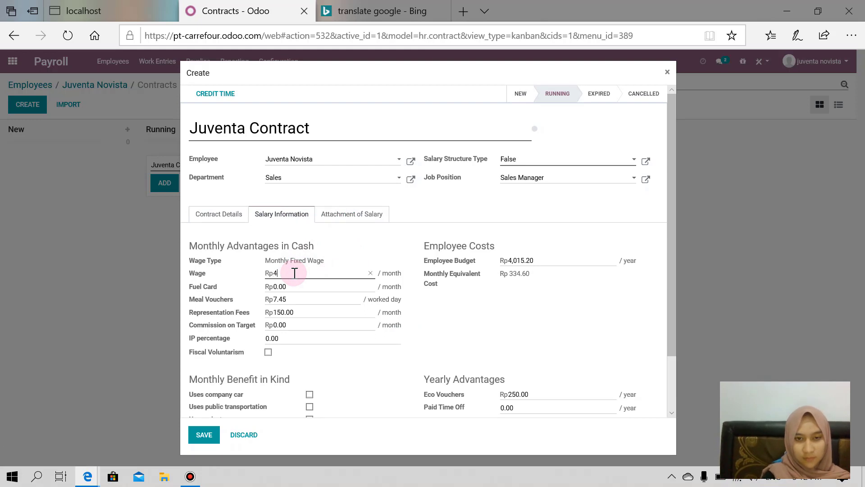
type("8000000")
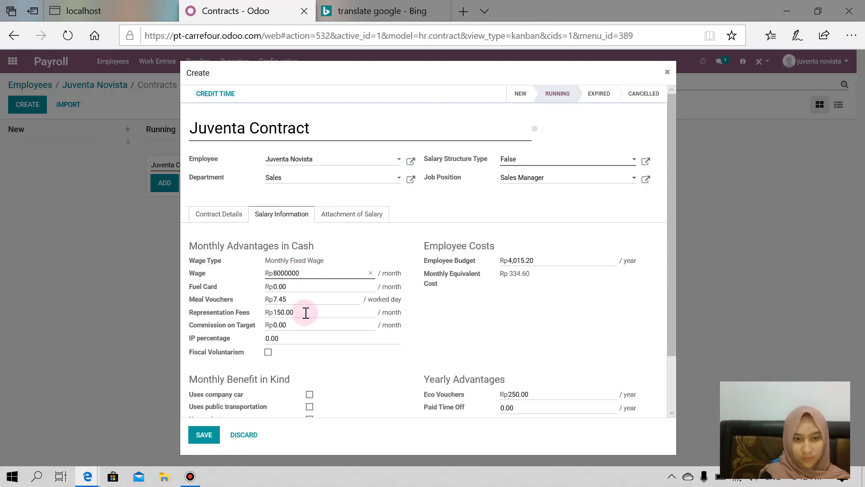
scroll(306, 312, "down", 3)
scroll(309, 325, "up", 1)
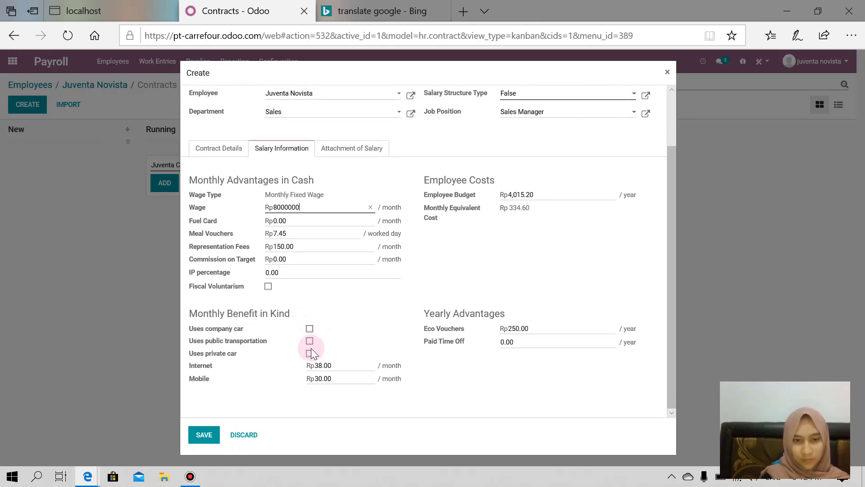
left_click(309, 353)
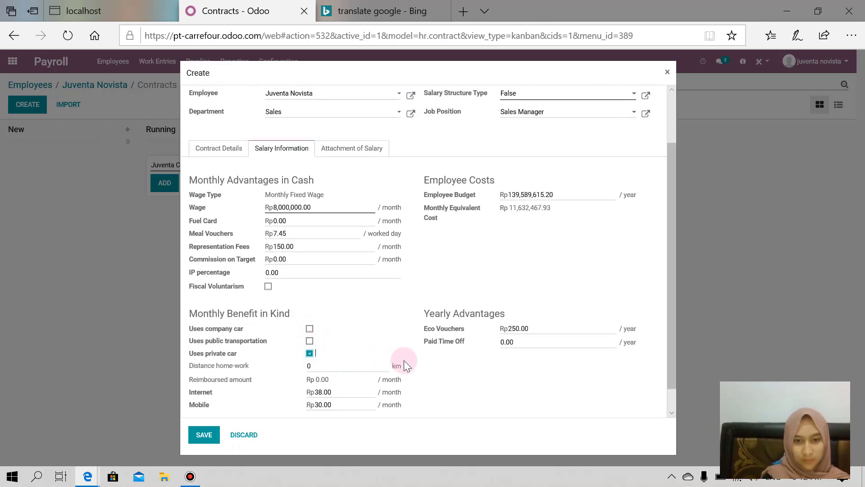
scroll(404, 361, "down", 1)
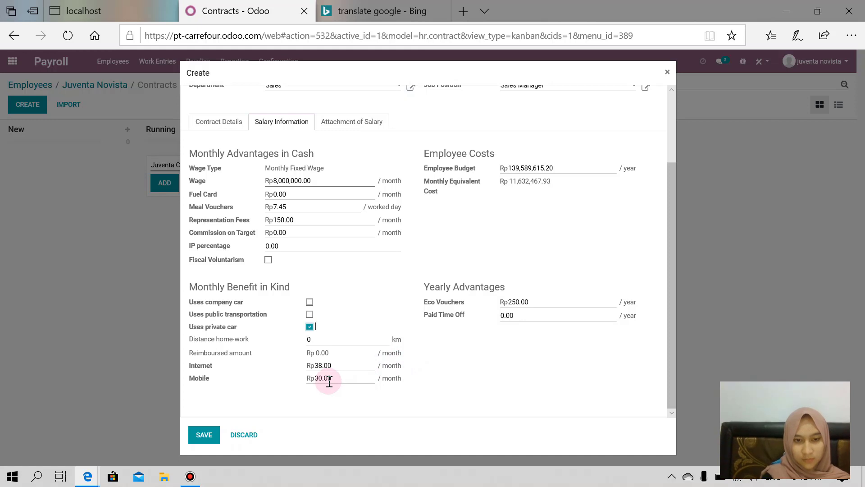
left_click(358, 121)
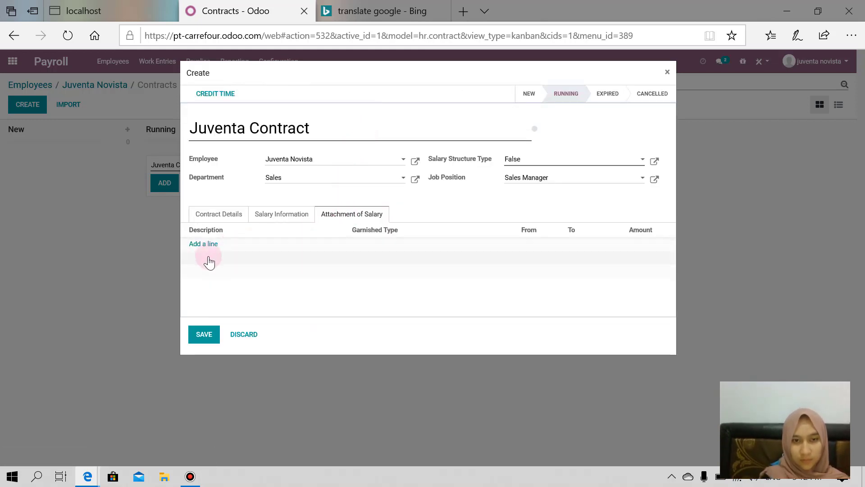
Save the Sales Manager's contract and go to the list of all contracts.
left_click(203, 334)
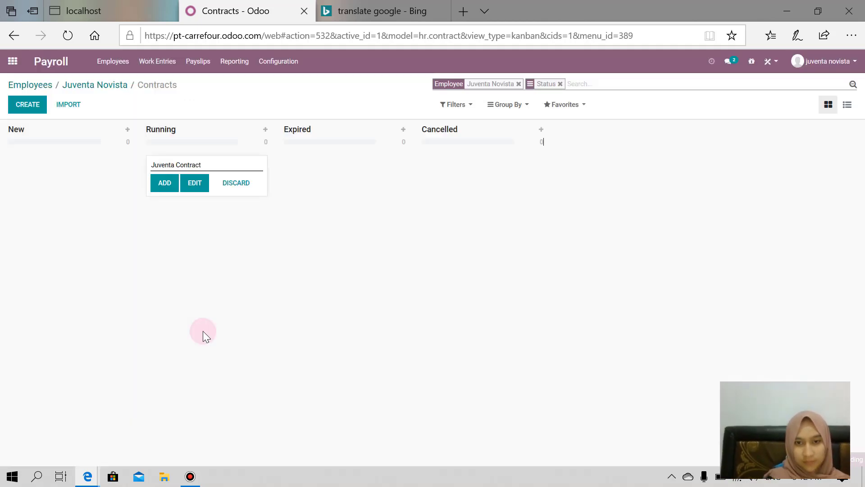
left_click(127, 63)
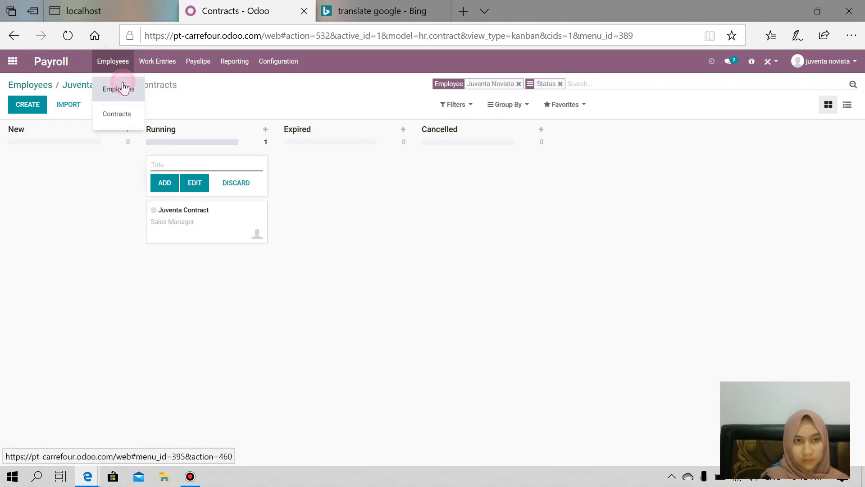
left_click(123, 87)
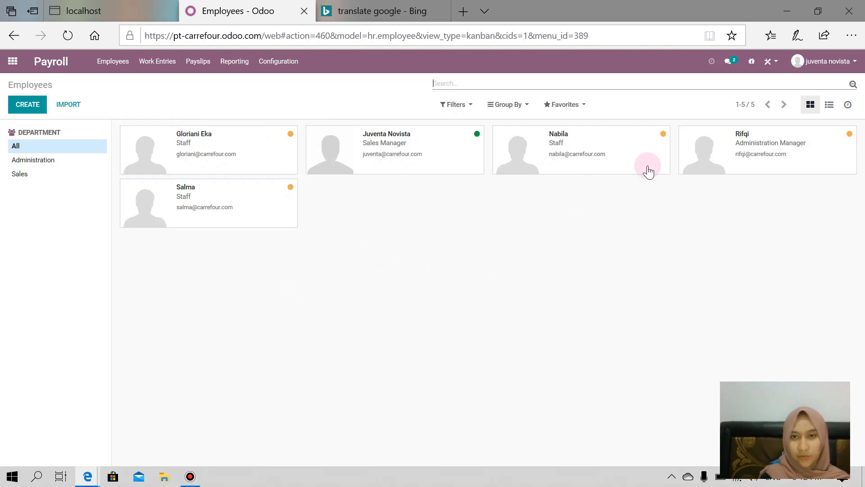
left_click(116, 61)
left_click(131, 122)
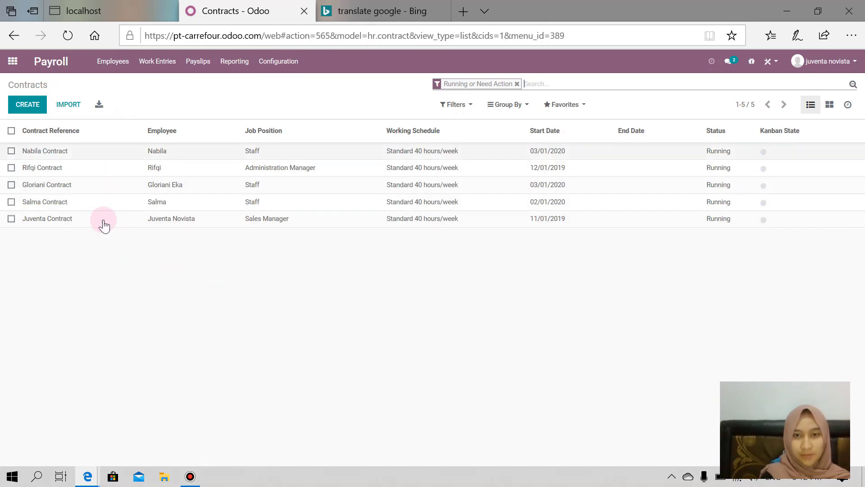
Inspect the first contract's salary information and attachment of salary section.
left_click(99, 153)
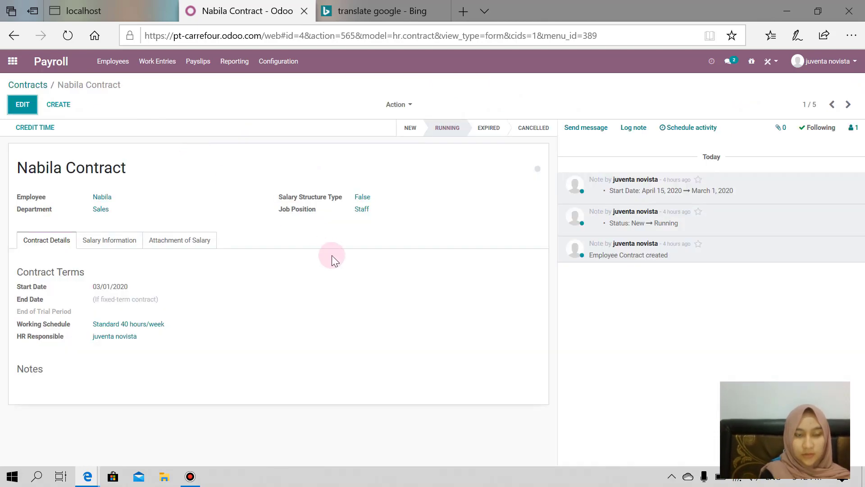
left_click(127, 242)
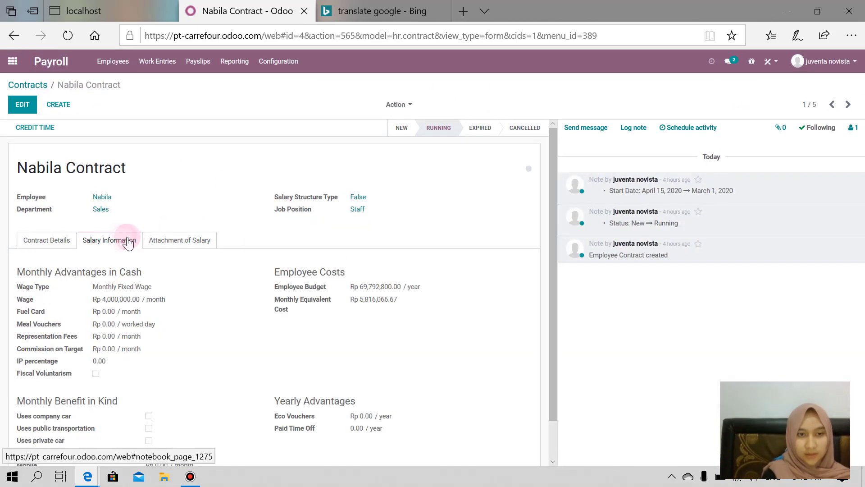
scroll(227, 299, "down", 1)
left_click(204, 201)
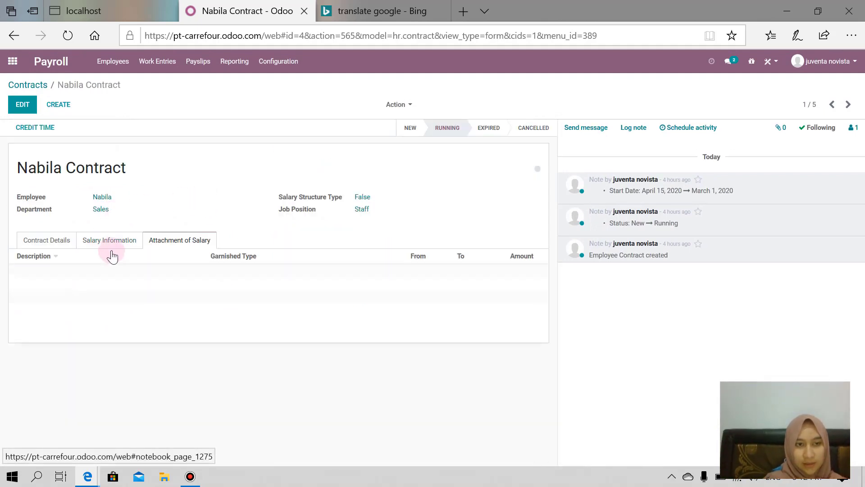
left_click(112, 244)
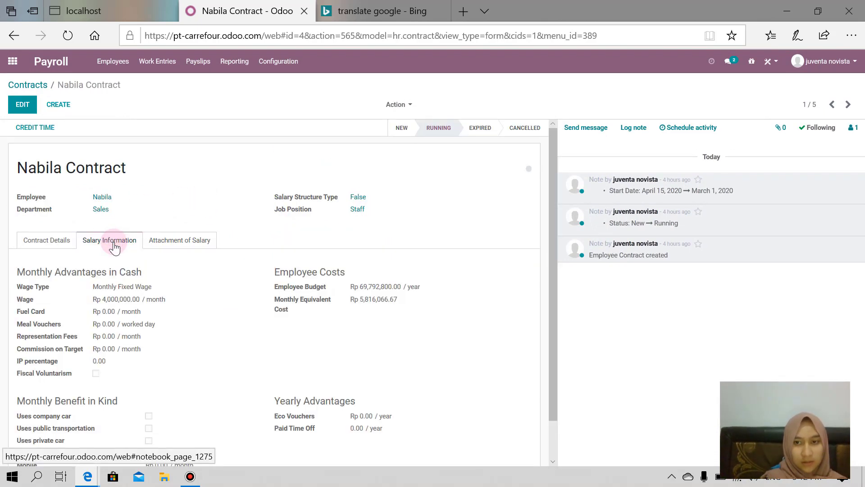
scroll(114, 243, "down", 1)
left_click(54, 86)
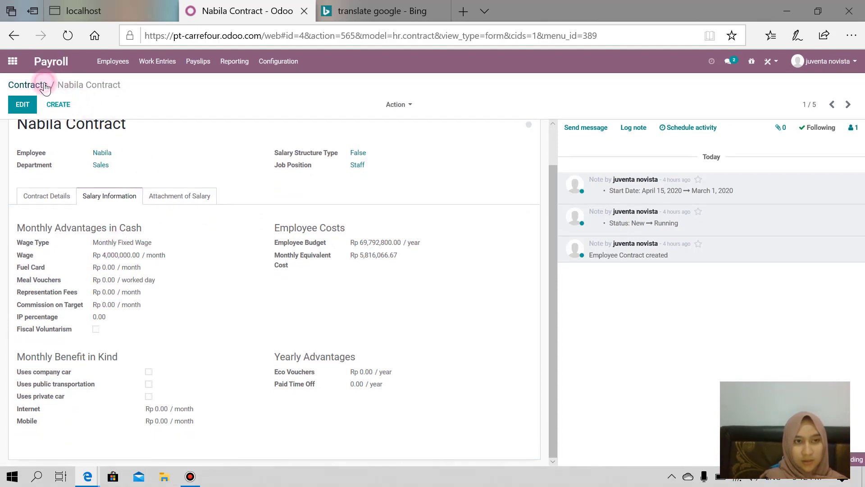
Open the Sales staff member's contract and view its empty Attachment of Salary section.
left_click(44, 85)
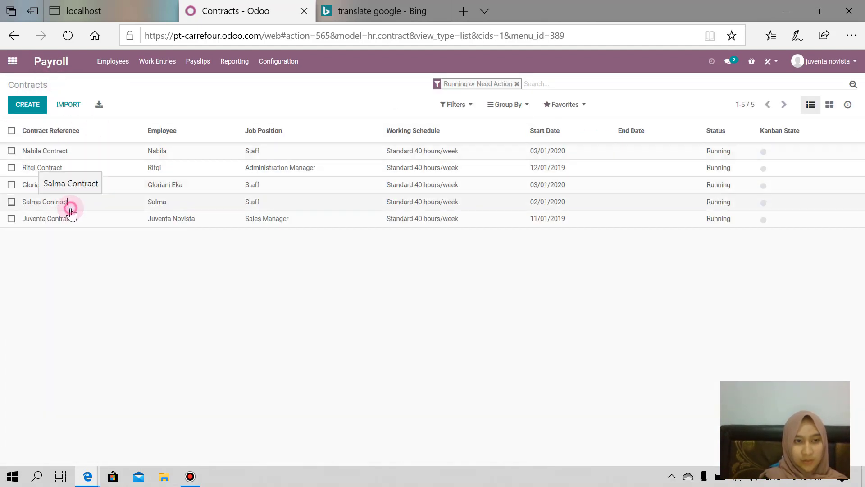
left_click(70, 210)
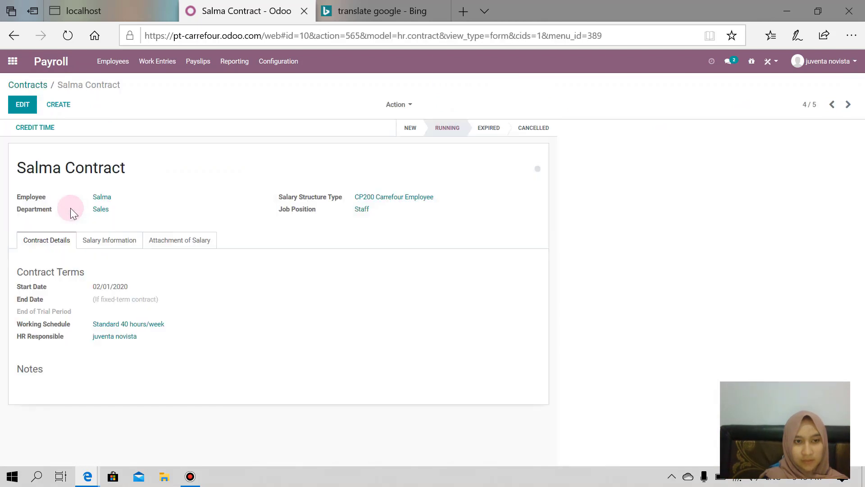
left_click(113, 243)
scroll(112, 243, "down", 2)
left_click(176, 185)
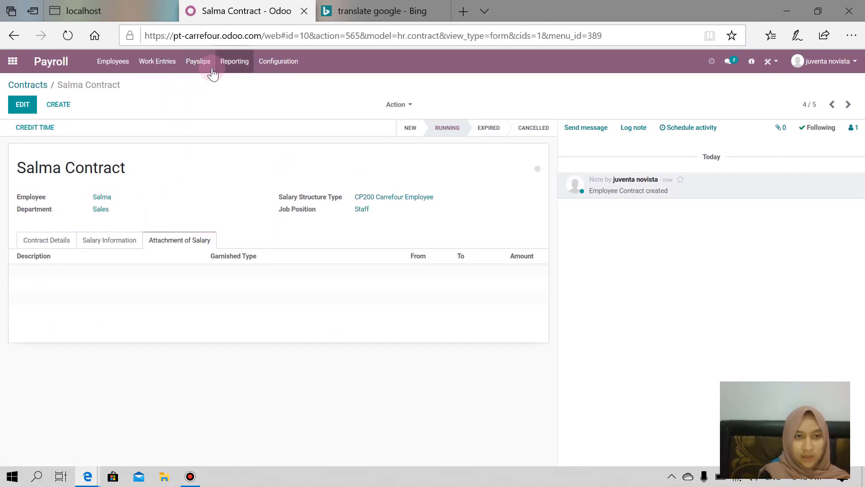
Open the Work Entries calendar and check the Conflicts view.
left_click(149, 66)
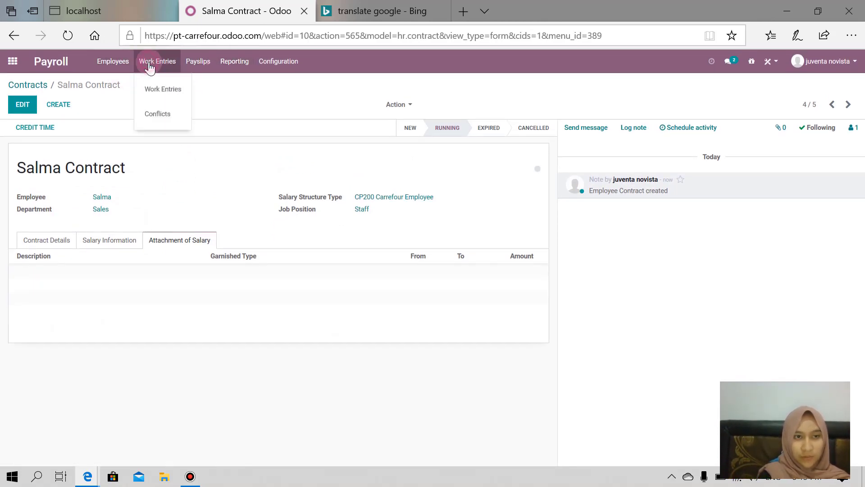
left_click(153, 85)
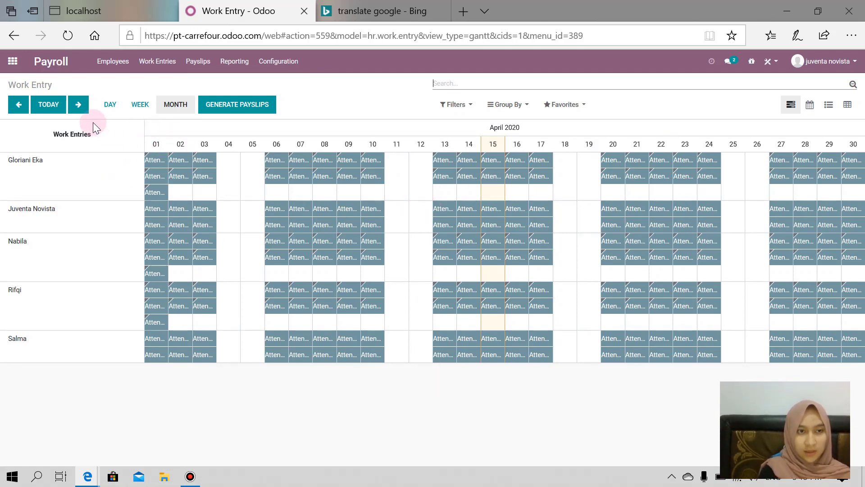
left_click(173, 68)
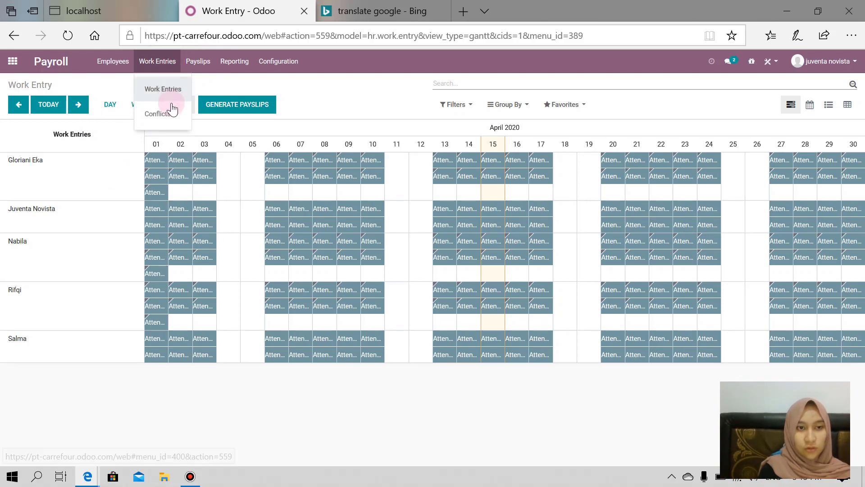
left_click(246, 82)
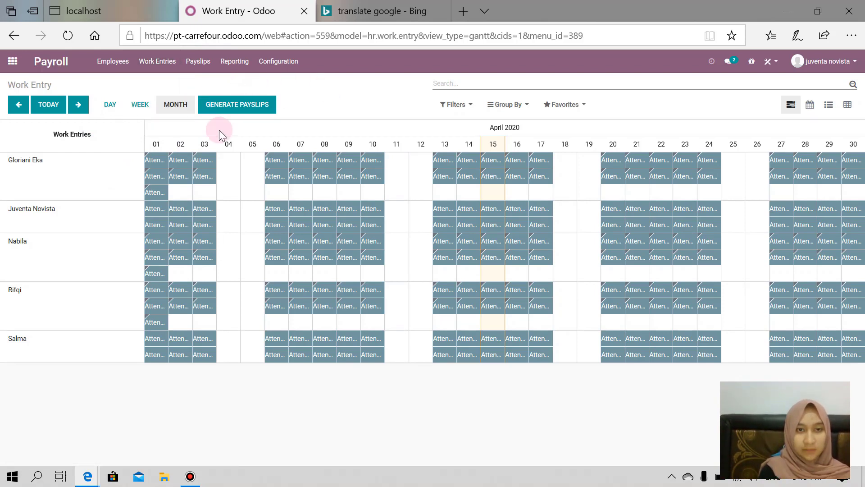
left_click(163, 67)
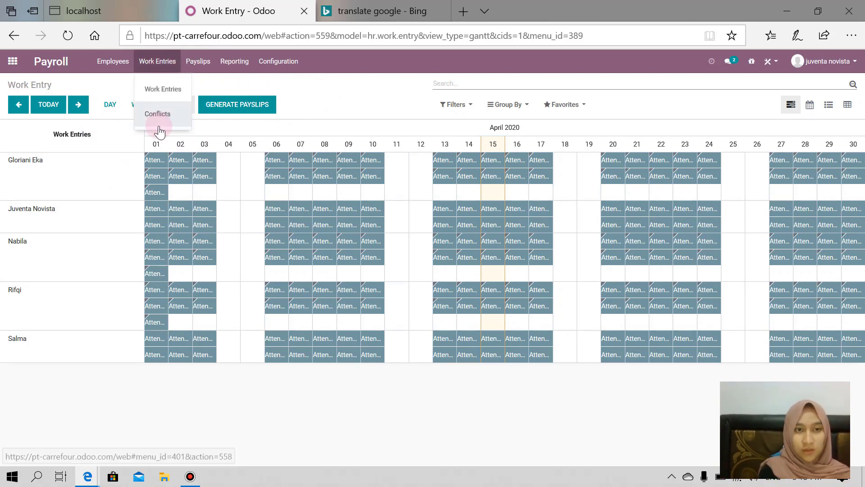
left_click(160, 118)
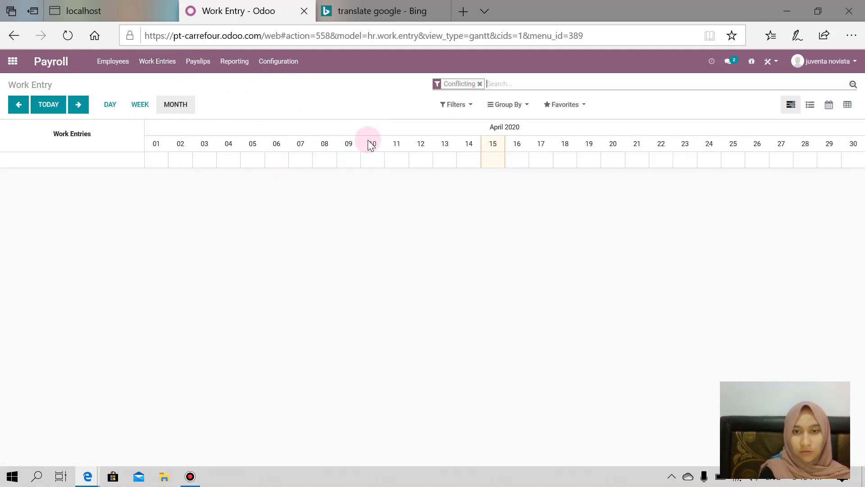
left_click(176, 66)
left_click(175, 83)
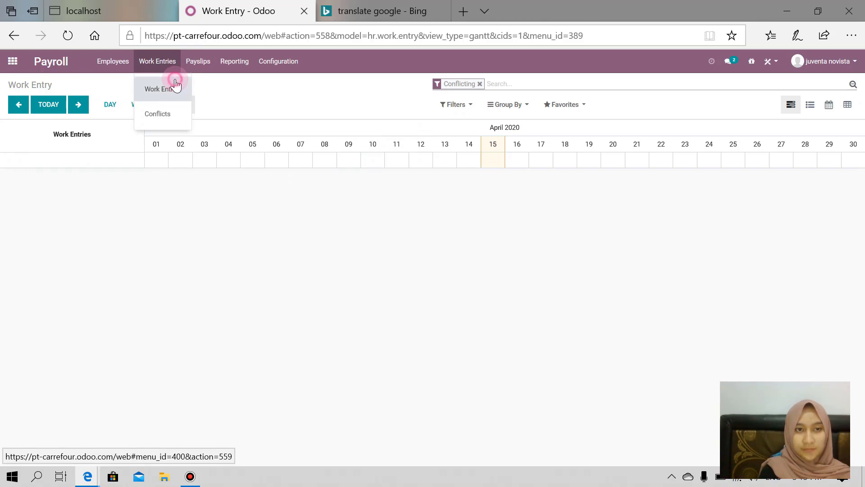
Generate April 2020 payslips, then return to the work entries calendar at March 2020.
left_click(251, 109)
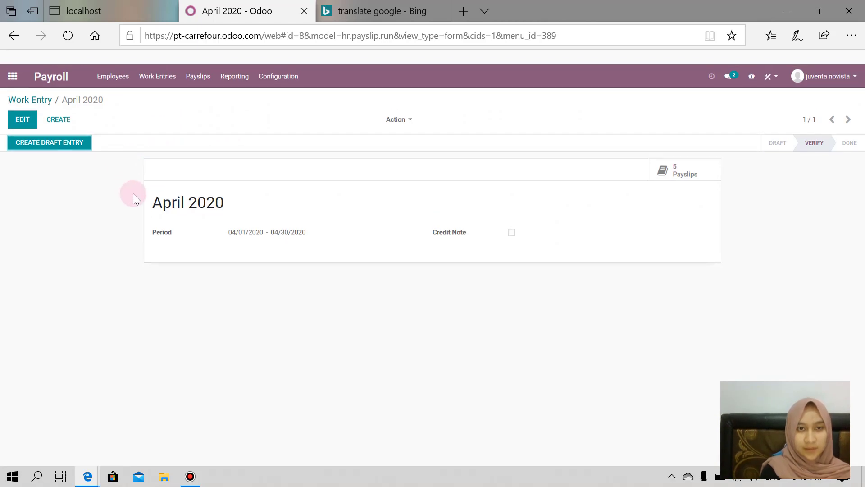
left_click(123, 66)
left_click(158, 67)
left_click(160, 70)
left_click(160, 92)
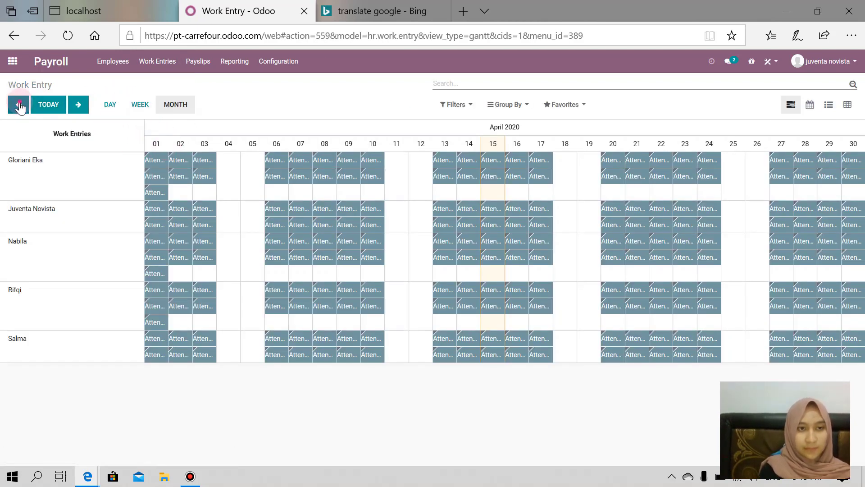
left_click(19, 105)
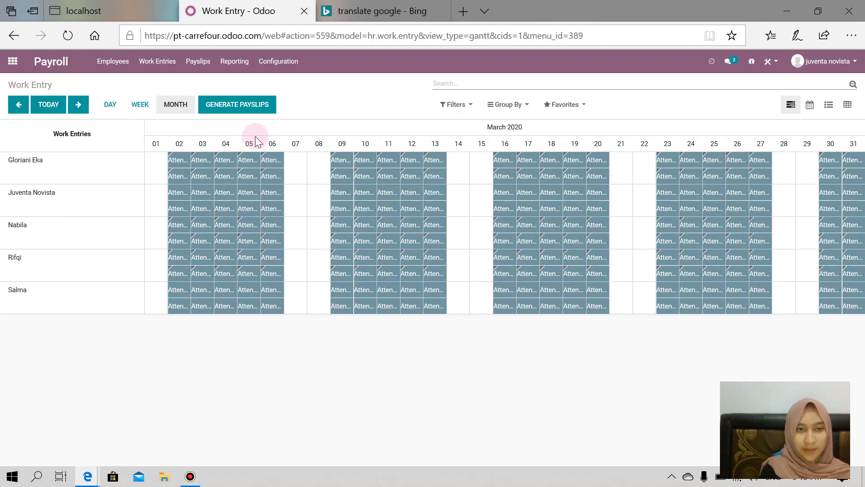
Generate the March 2020 payslip batch and list its five Waiting payslips.
left_click(233, 105)
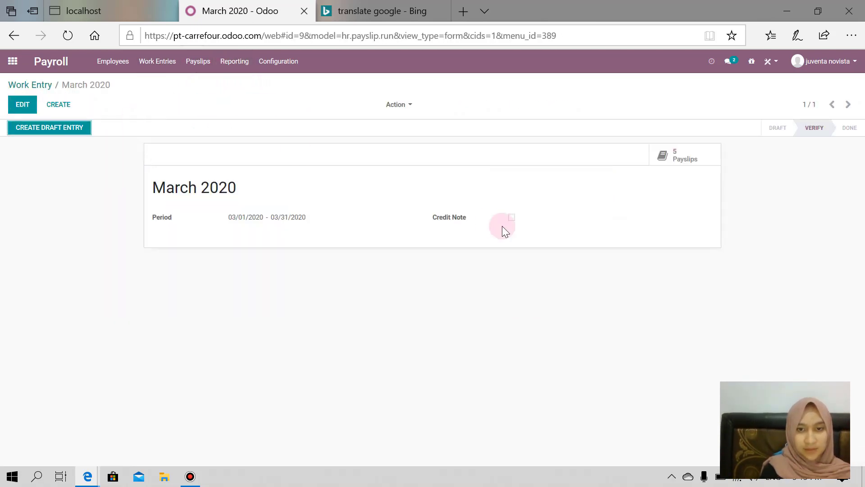
left_click(297, 190)
left_click_drag(214, 187, 581, 163)
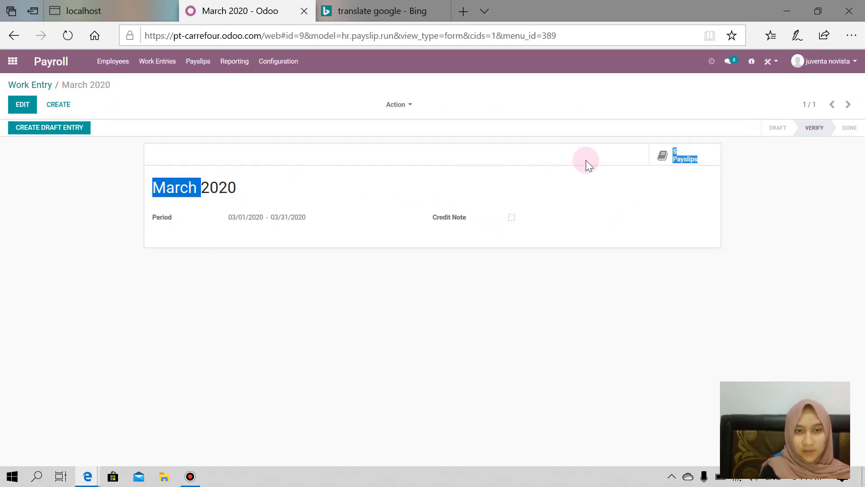
left_click(678, 172)
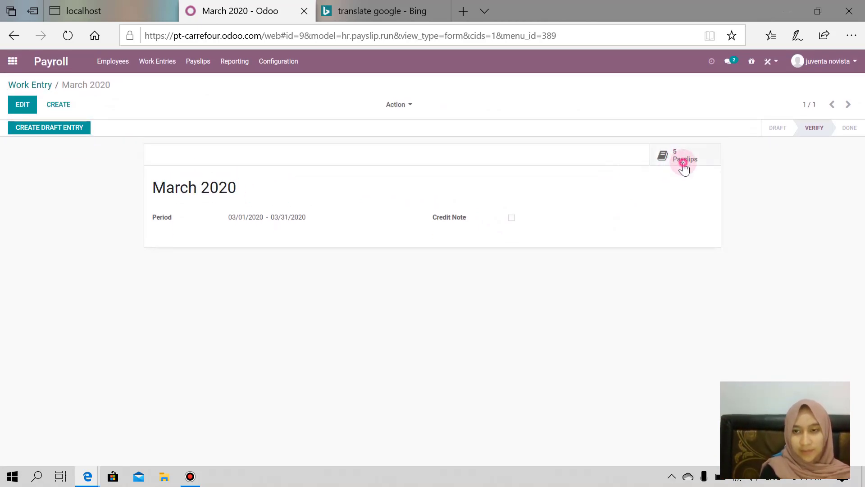
left_click(682, 162)
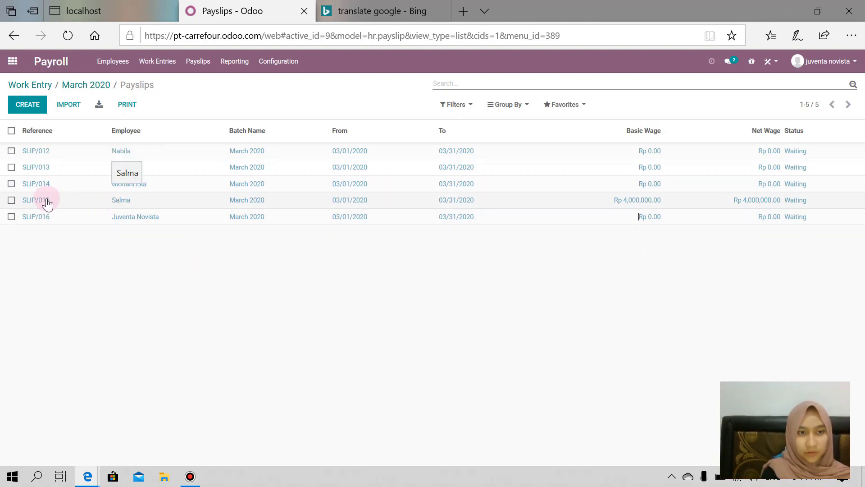
Open the SLIP/014 March 2020 payslip, review its salary computation, and start editing it.
left_click(182, 191)
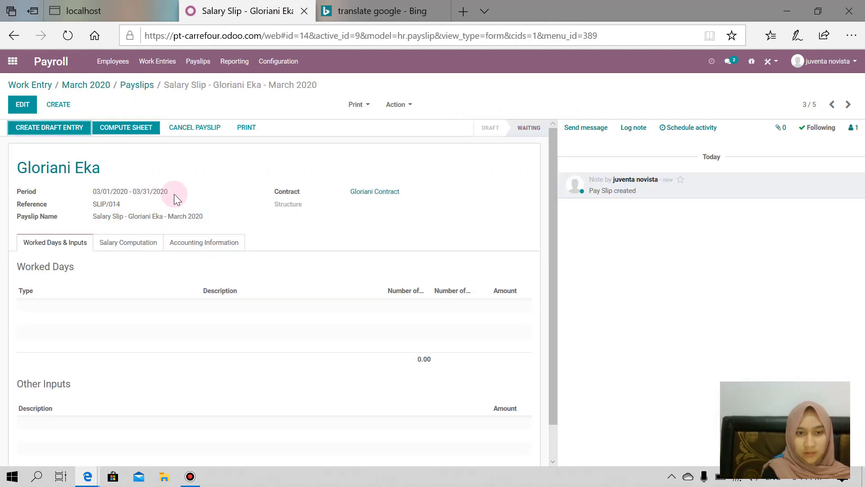
scroll(280, 280, "down", 1)
left_click(128, 204)
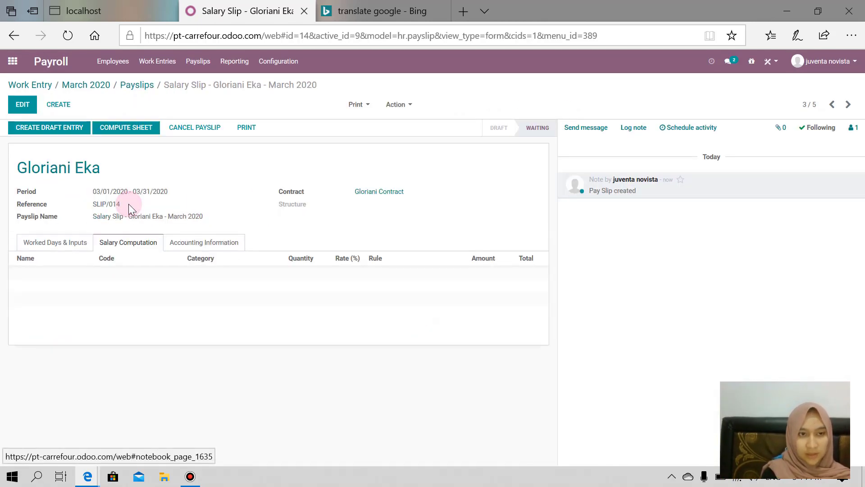
left_click(24, 104)
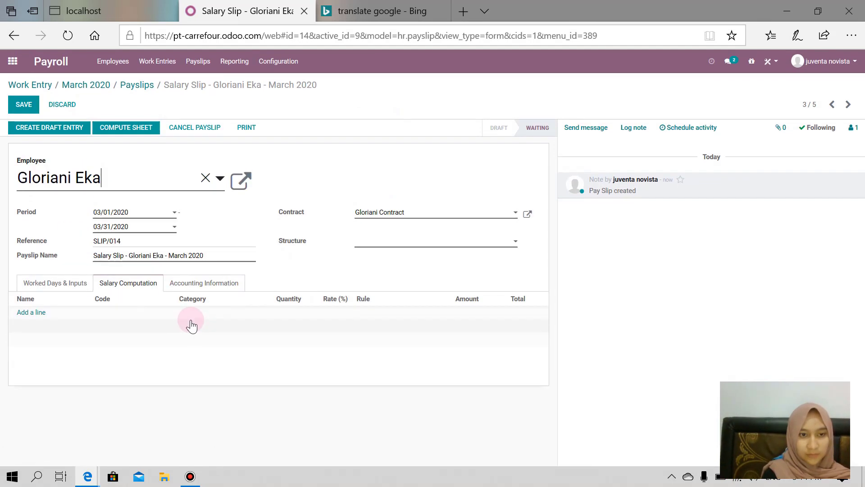
Set the payslip structure to CP200 Employees Monthly Pay and save, giving 22 attendance days worth 4,000,000.00.
left_click(75, 283)
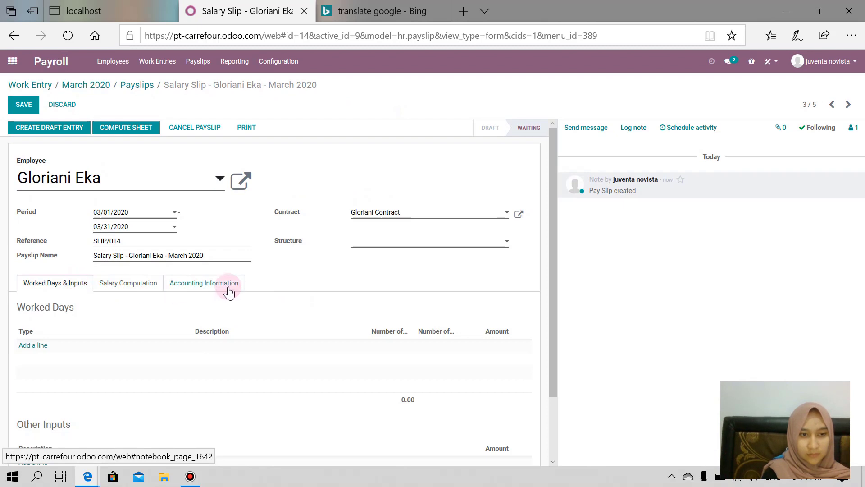
scroll(223, 288, "down", 1)
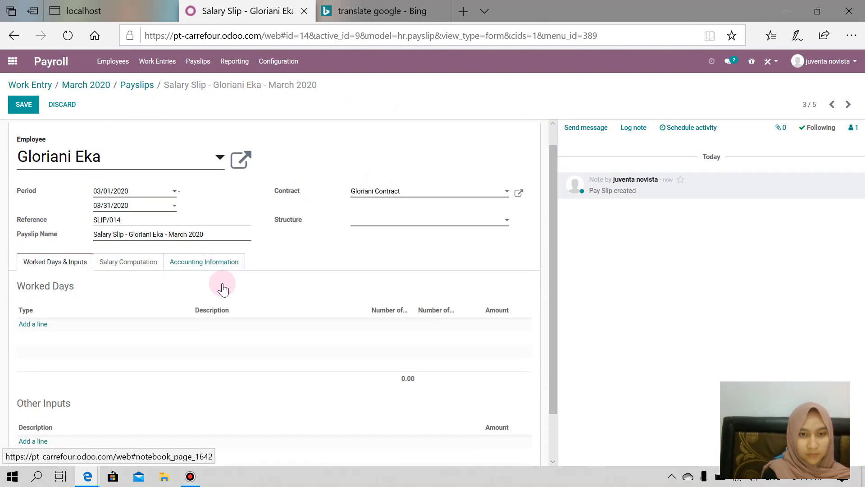
left_click(506, 219)
left_click(465, 234)
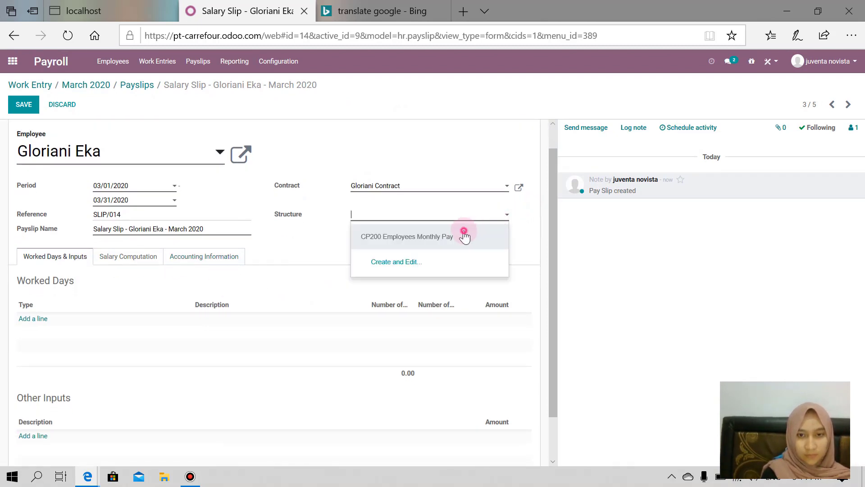
left_click(155, 264)
left_click(80, 291)
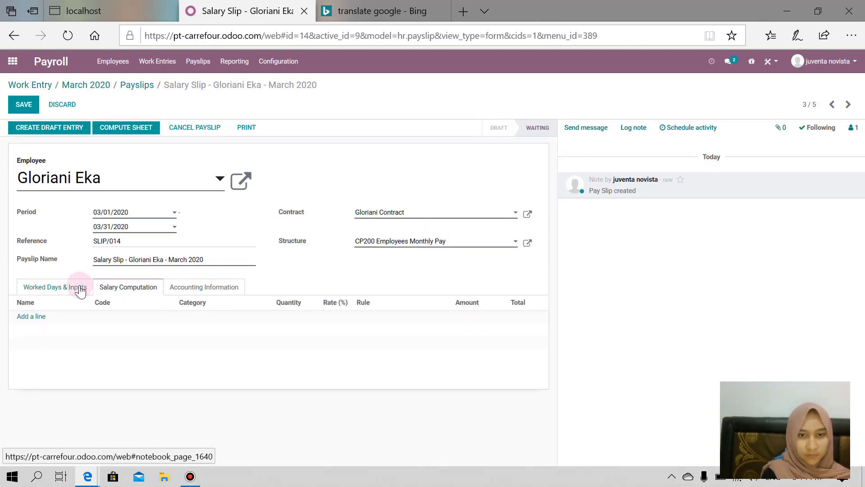
scroll(175, 326, "down", 1)
left_click(24, 105)
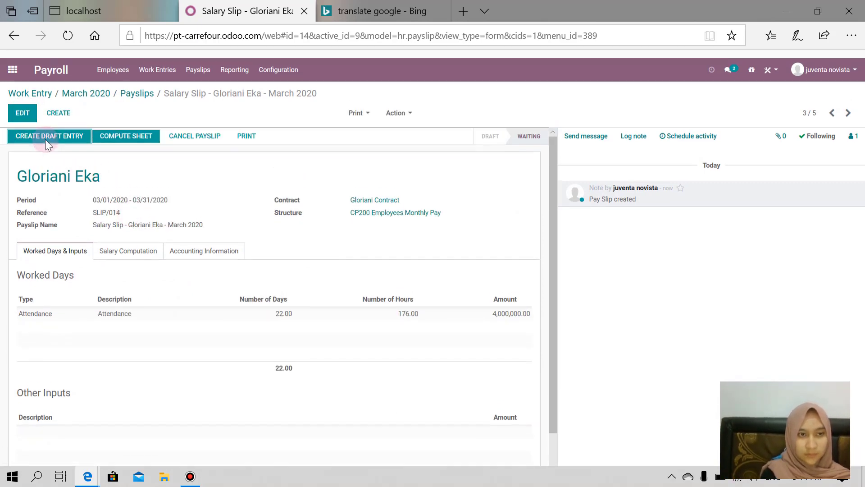
left_click(150, 87)
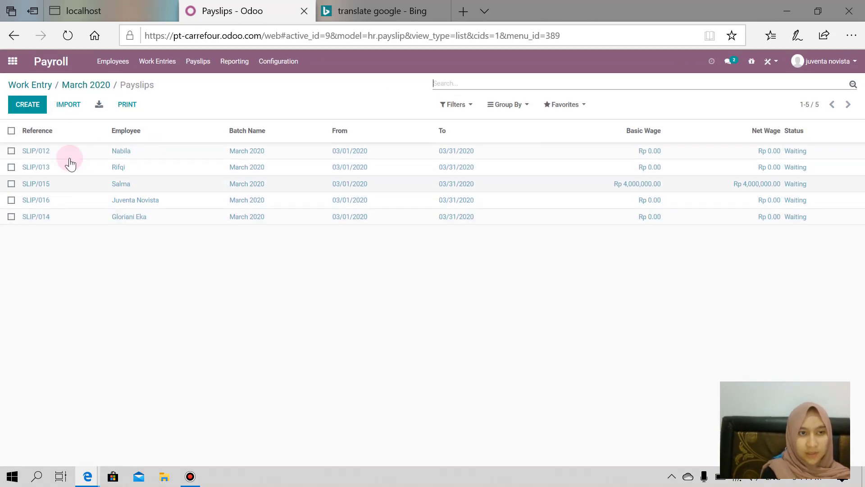
Open SLIP/015, review its salary computation and Accounting Information, and create its draft entry.
left_click(121, 194)
scroll(192, 244, "down", 1)
scroll(192, 244, "up", 1)
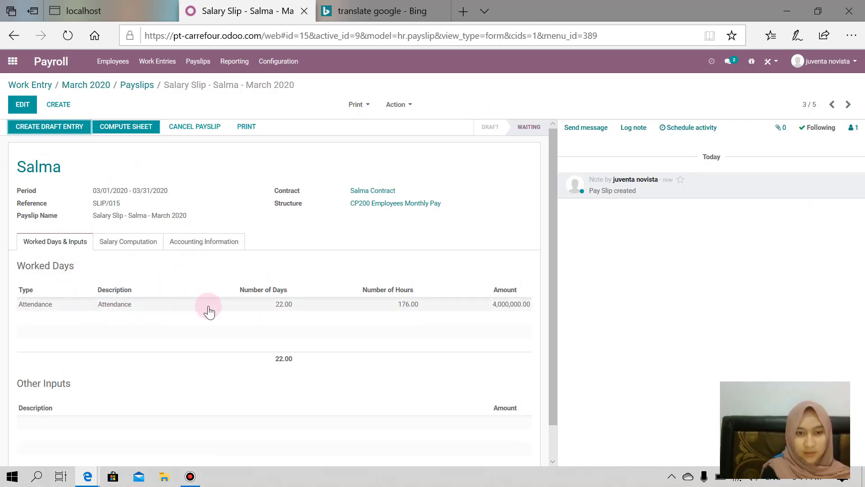
scroll(320, 318, "down", 2)
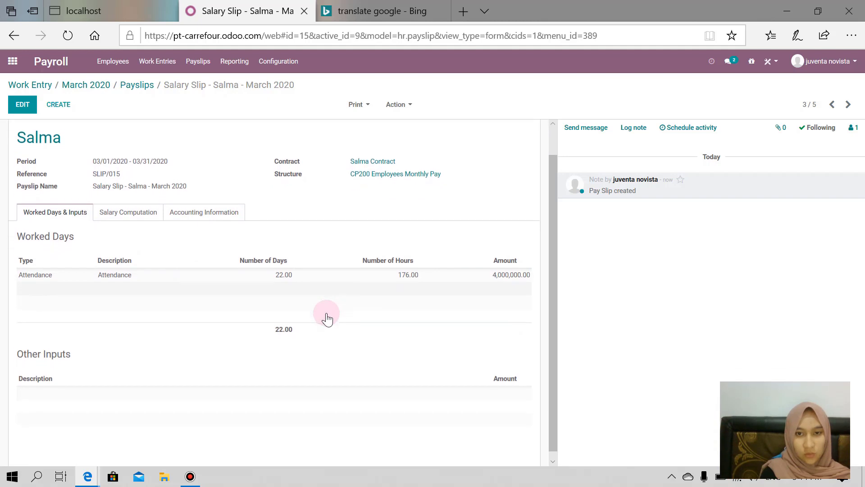
scroll(328, 315, "up", 1)
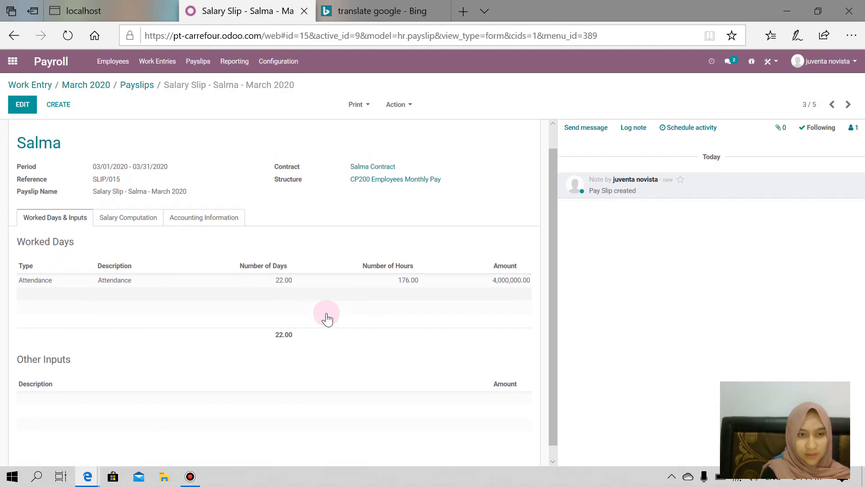
left_click(140, 216)
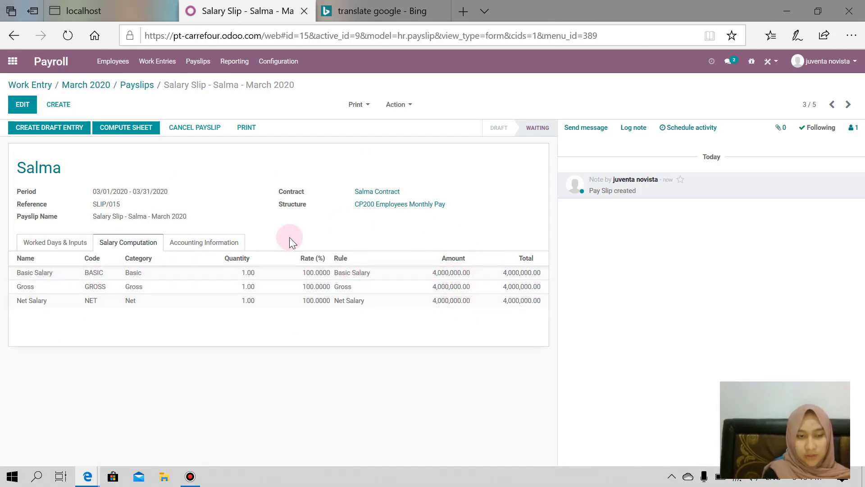
left_click(186, 243)
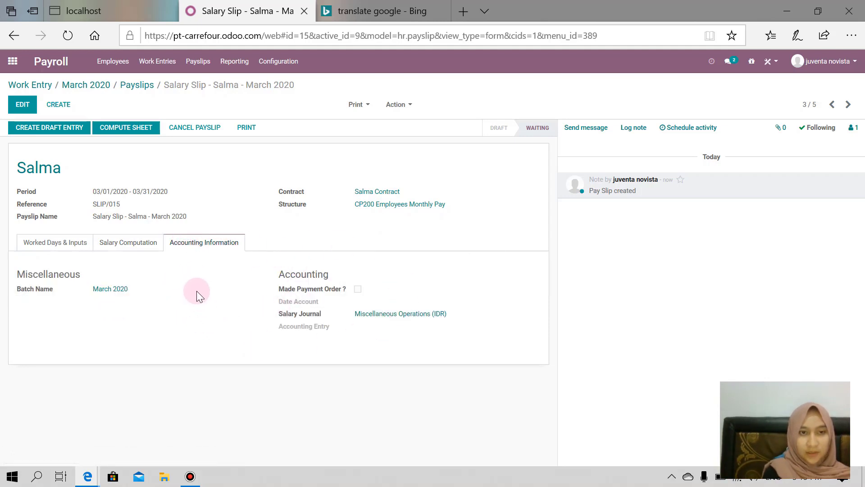
left_click(69, 131)
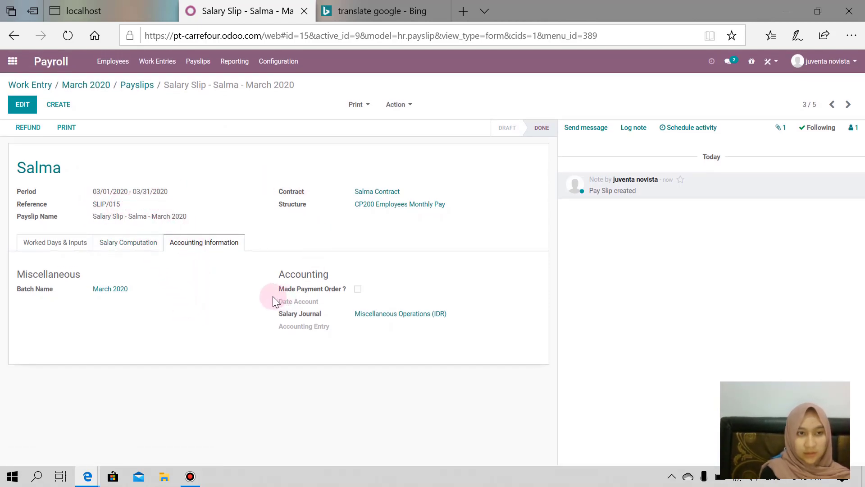
Print the SLIP/015 payslip, always allow Odoo pop-ups, and open the downloaded 17.2 KB payslip PDF.
left_click(71, 134)
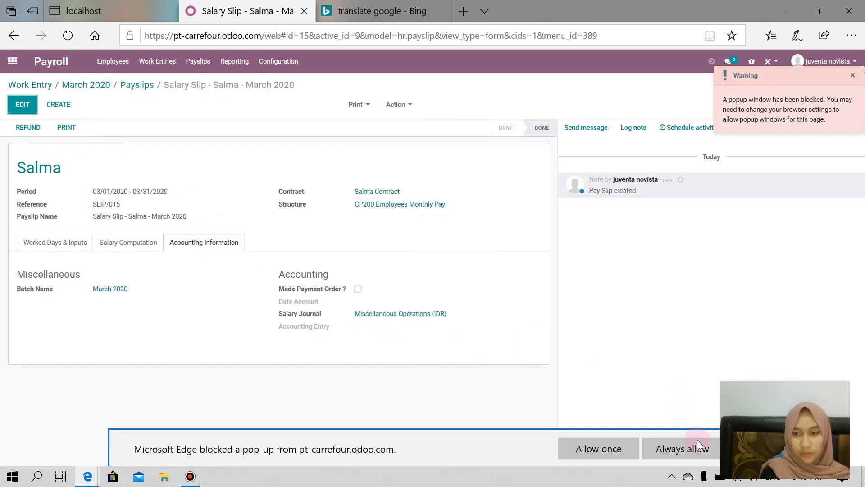
left_click(678, 451)
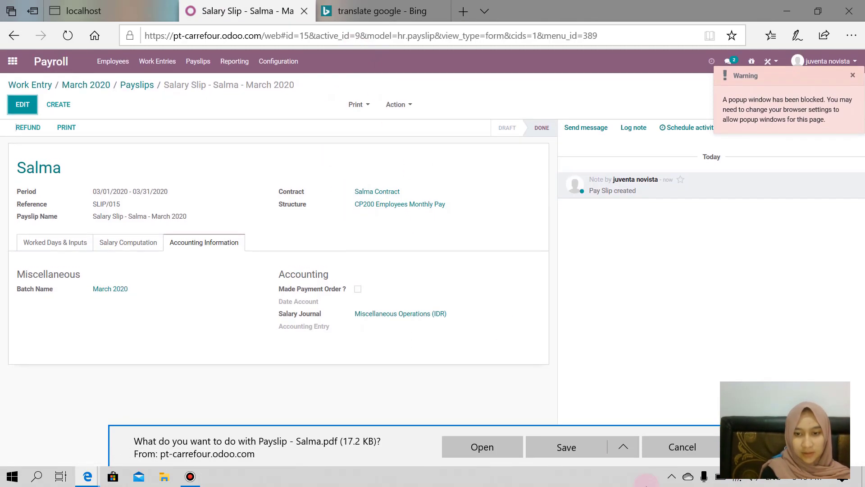
left_click(489, 447)
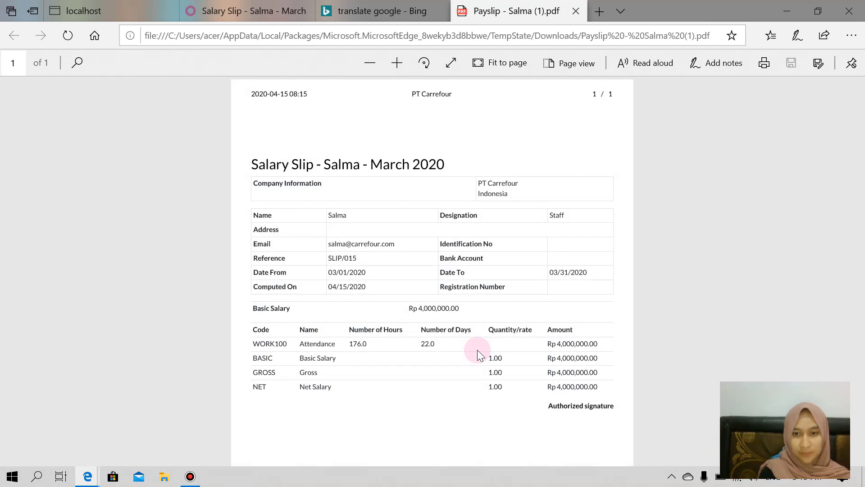
Review the PDF salary slip showing Rp 4,000,000.00 net salary, then return to the Odoo payslip.
scroll(477, 350, "down", 1)
scroll(477, 349, "up", 1)
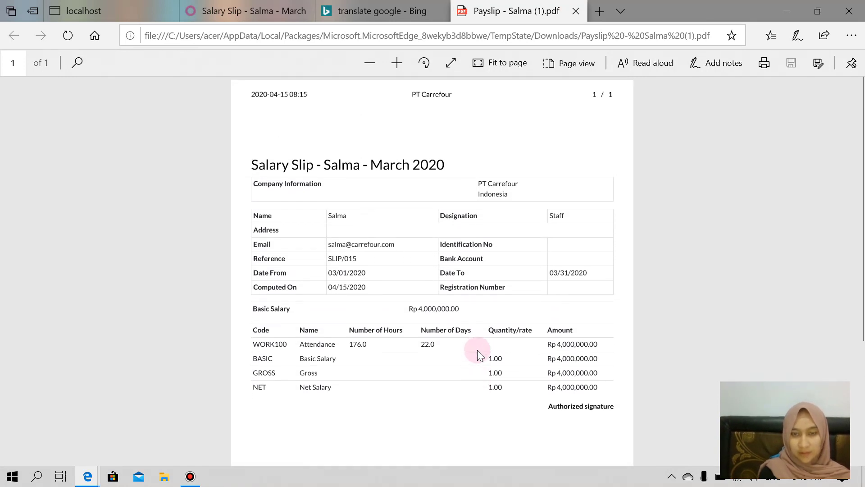
left_click(246, 14)
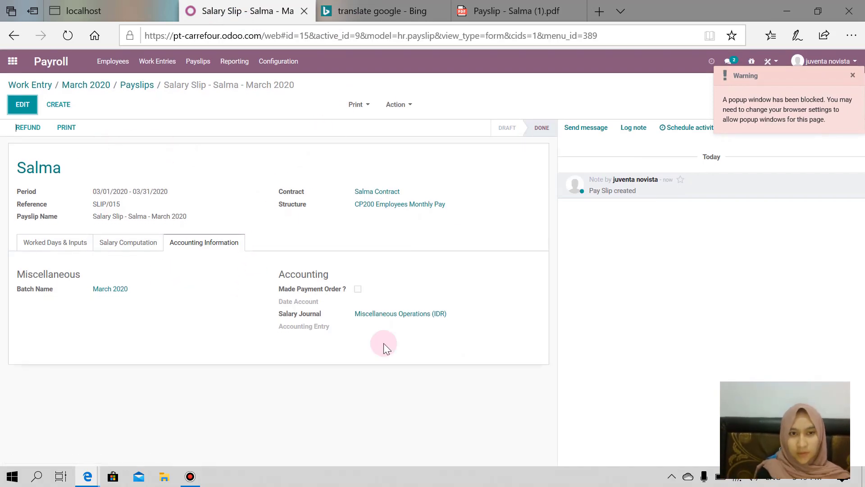
Attempt a draft entry for the March 2020 batch, dismiss the structure-type error, and list its five payslips.
left_click(134, 90)
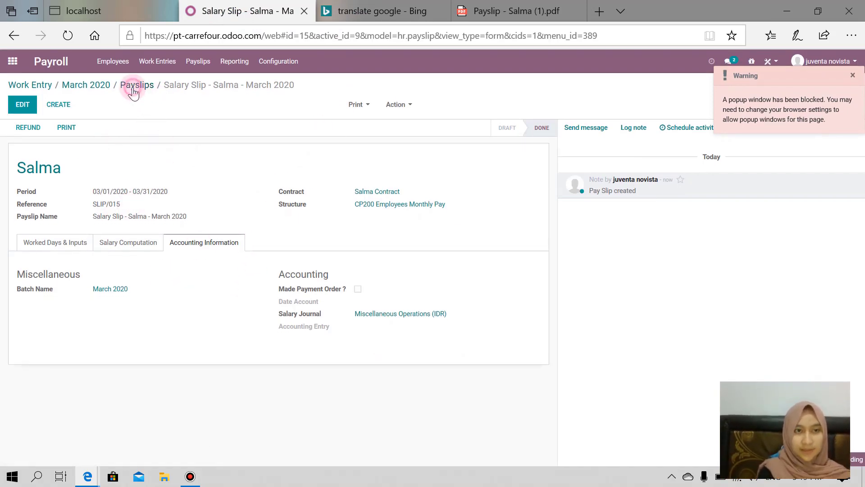
left_click(84, 86)
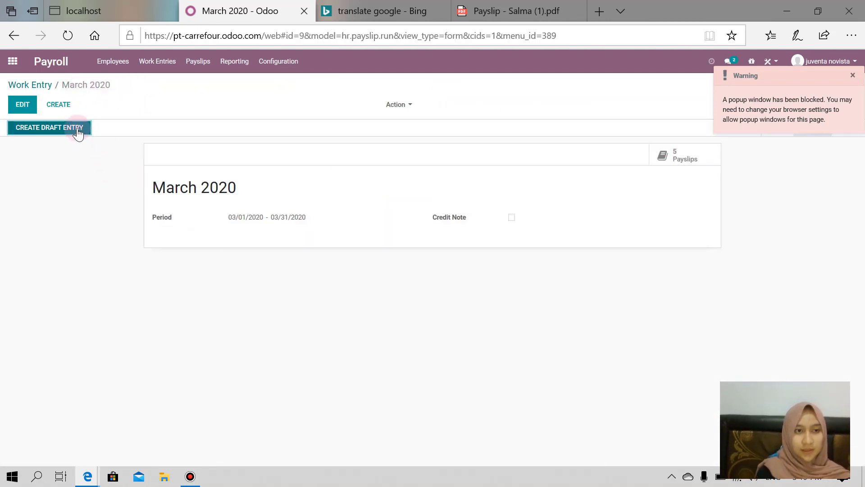
left_click(79, 131)
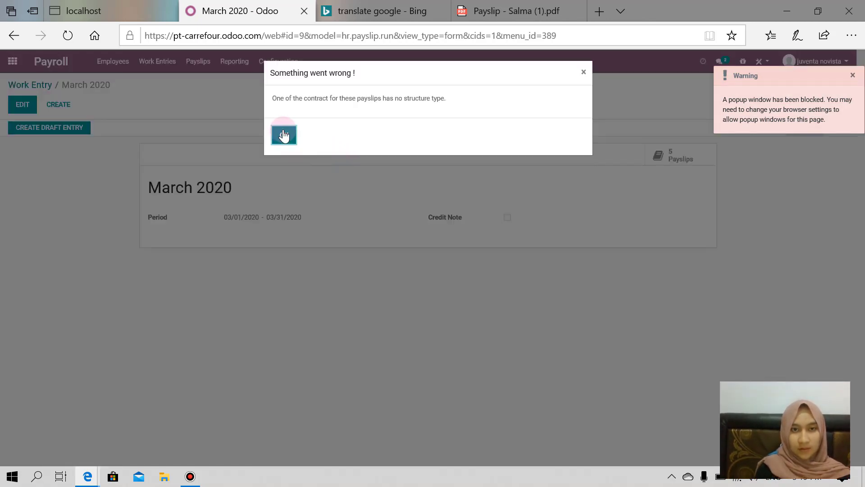
left_click(283, 136)
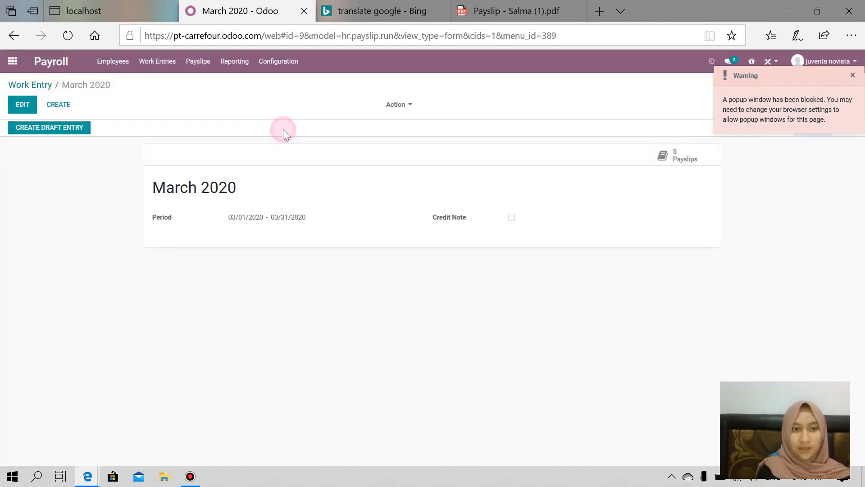
double_click(193, 186)
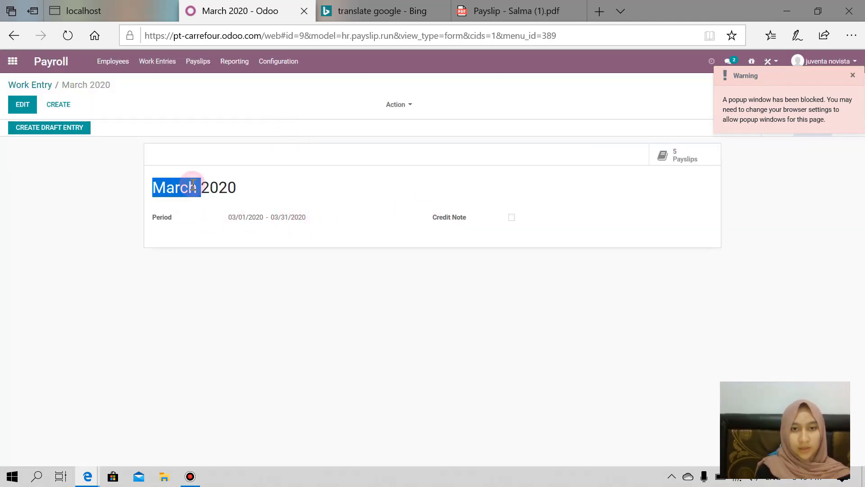
left_click(307, 173)
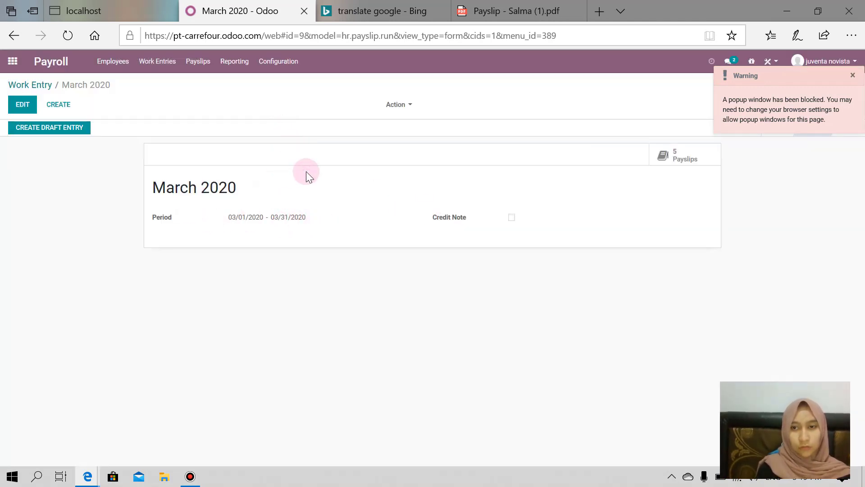
left_click(676, 154)
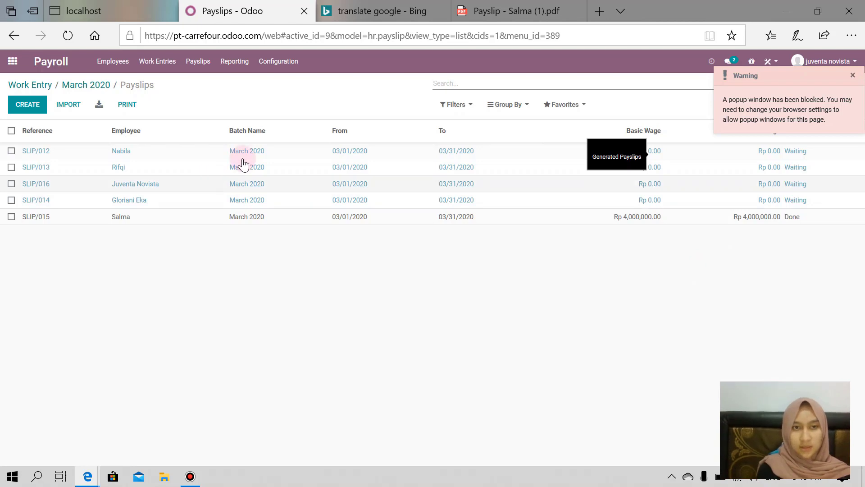
Tick Payroll SEPA in Payroll settings, then discard the unsaved change when leaving for Salary Rules.
left_click(288, 64)
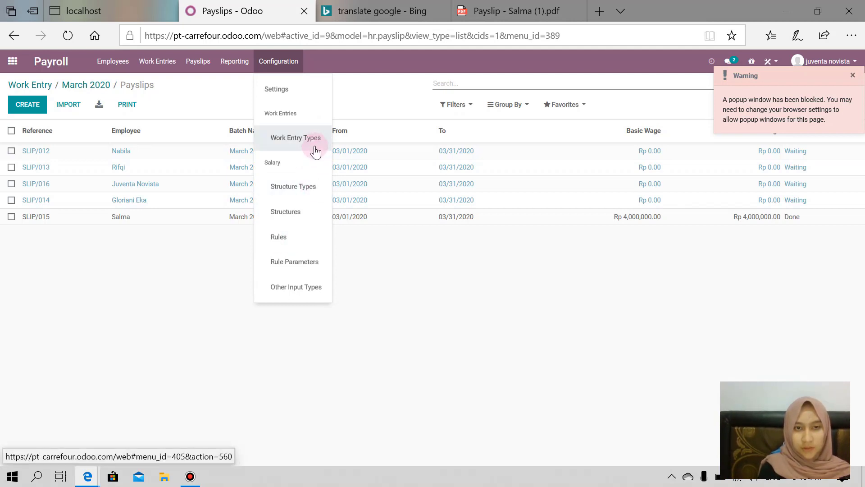
left_click(308, 96)
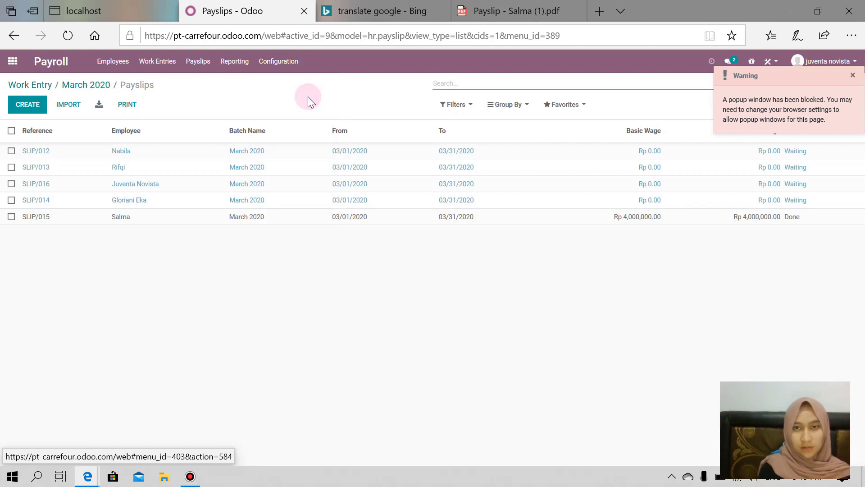
left_click(281, 66)
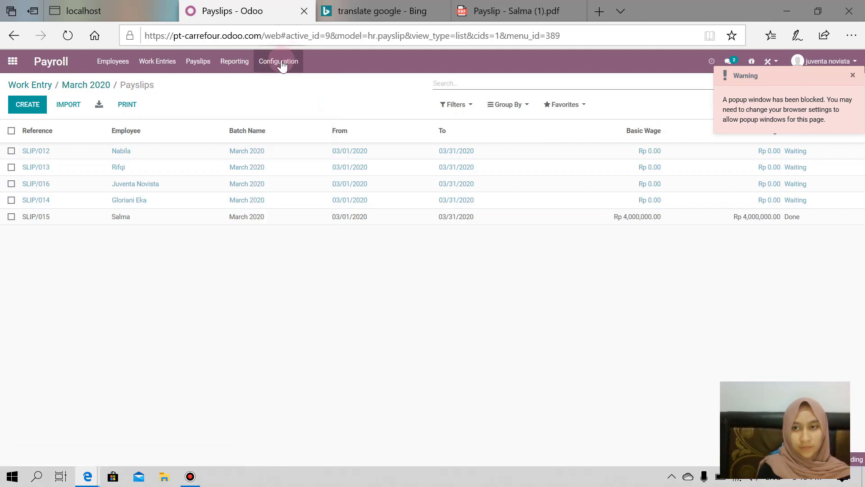
left_click(281, 66)
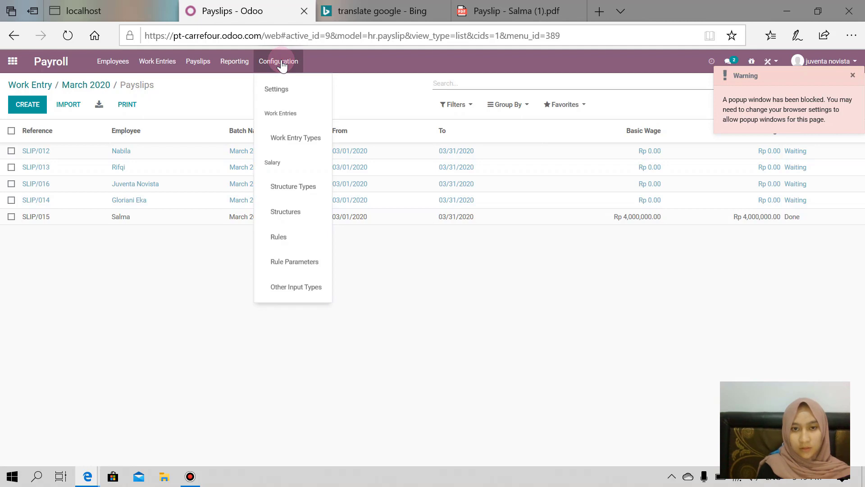
left_click(293, 92)
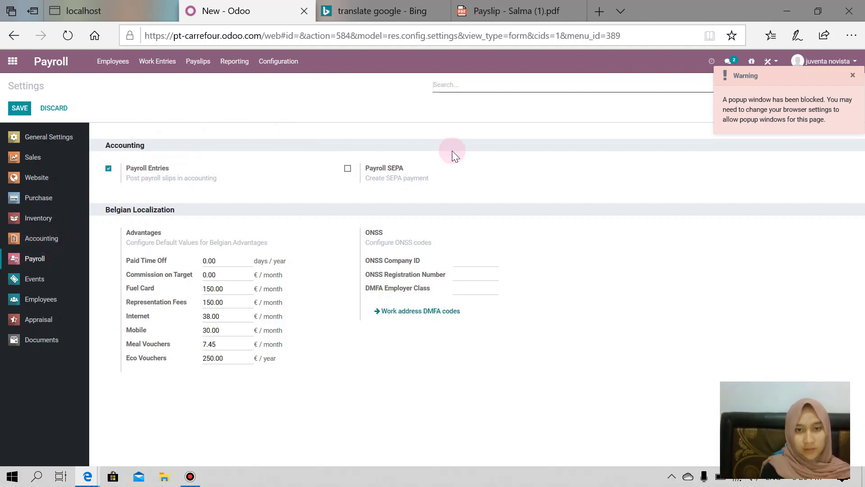
left_click(346, 169)
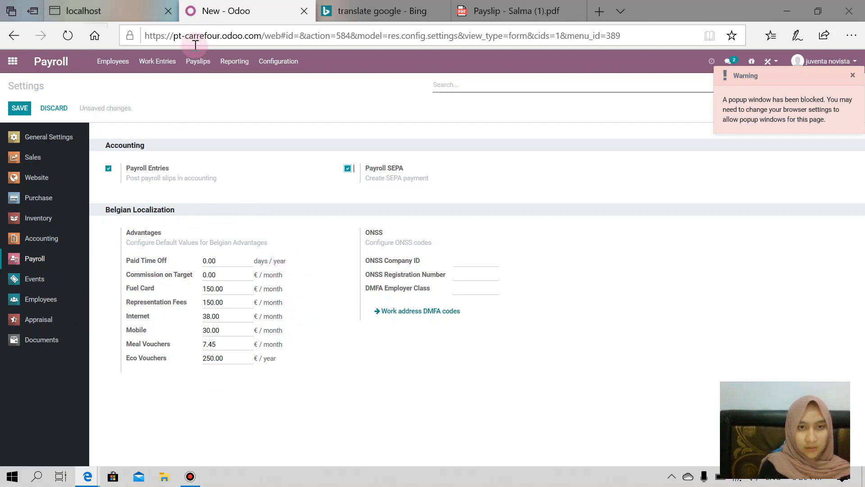
left_click(291, 62)
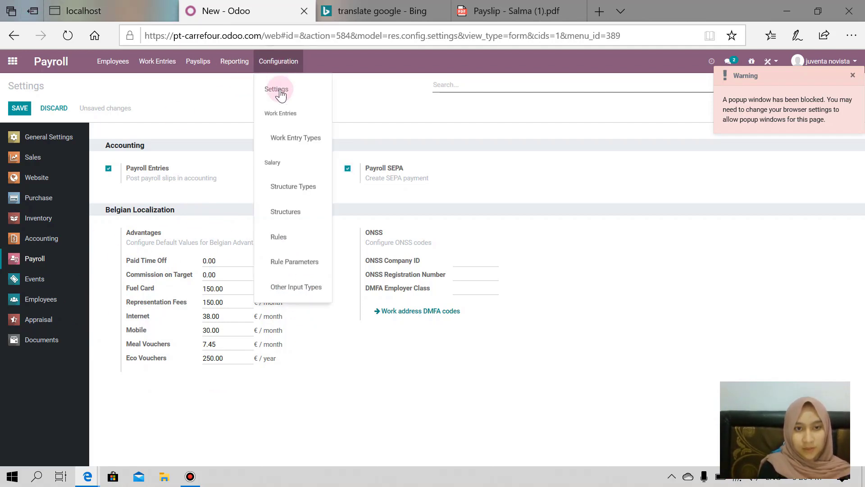
left_click(297, 243)
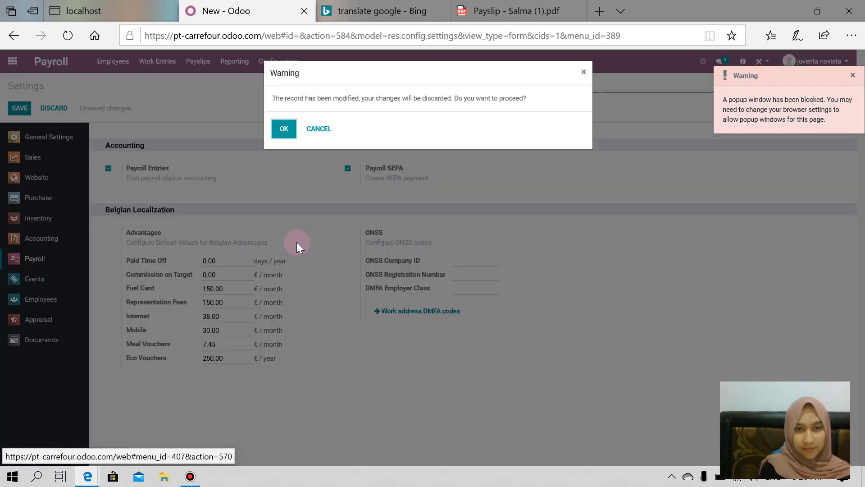
left_click(288, 130)
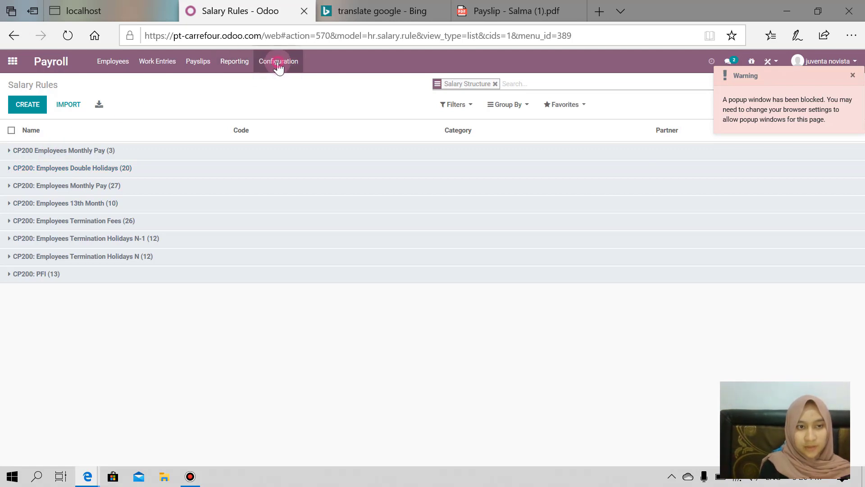
Return to Payroll settings, re-enable Payroll SEPA, and save the settings.
left_click(277, 63)
left_click(288, 102)
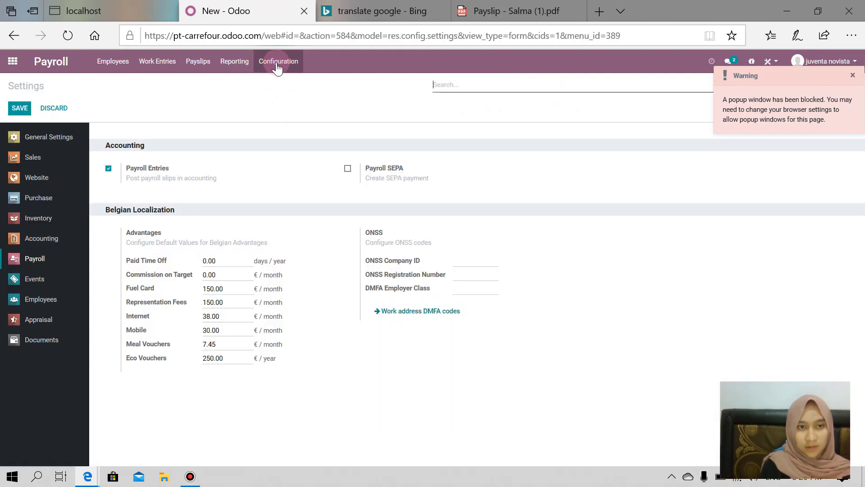
left_click(348, 169)
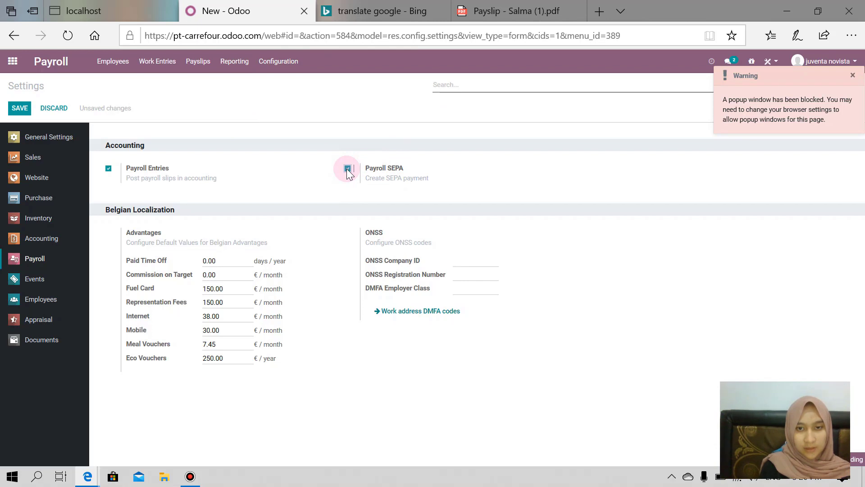
left_click(24, 110)
left_click(243, 247)
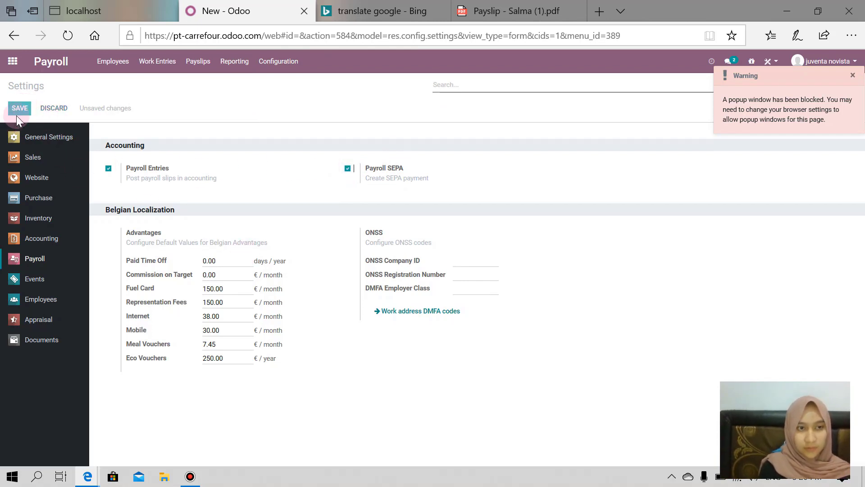
left_click(244, 152)
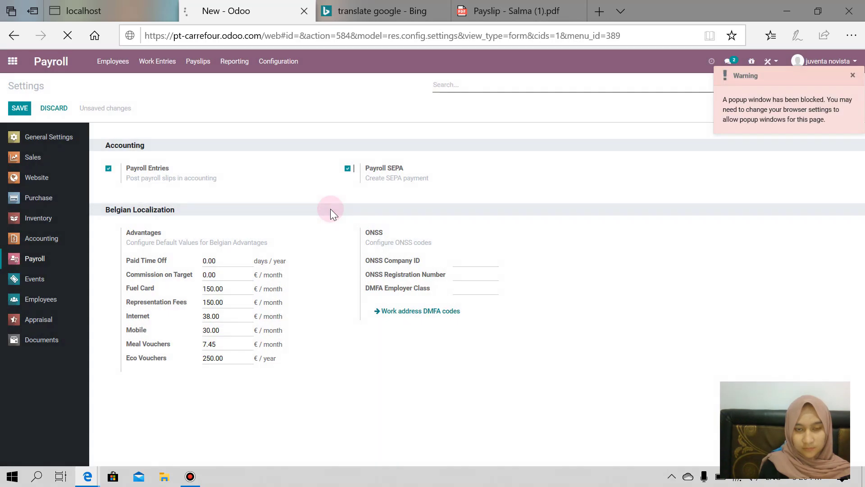
left_click(19, 108)
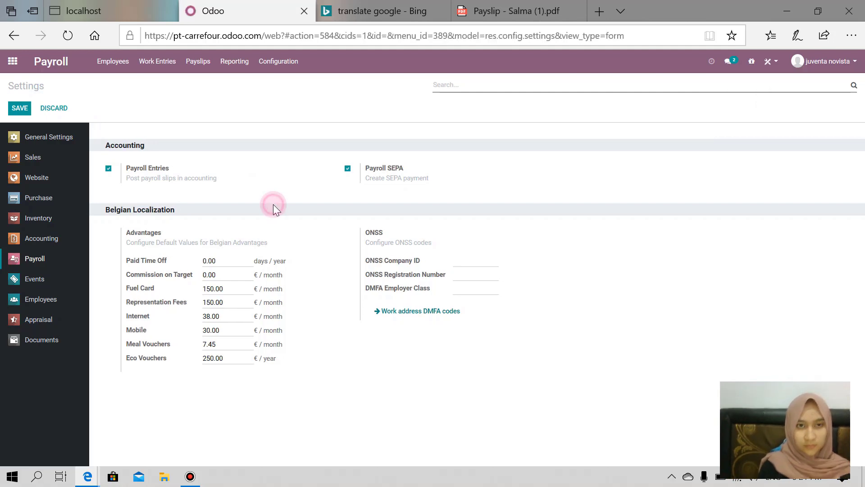
Open the Salary Rules list and expand the CP200 Employees Monthly Pay and Double Holidays groups.
left_click(279, 63)
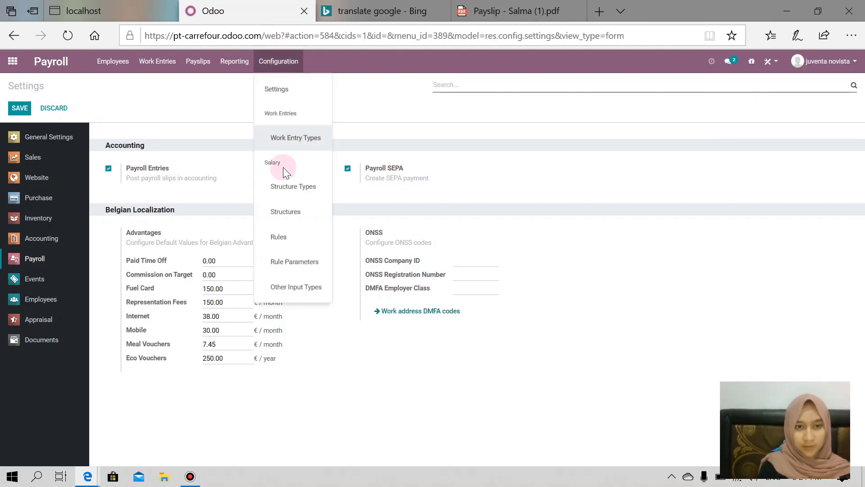
left_click(293, 238)
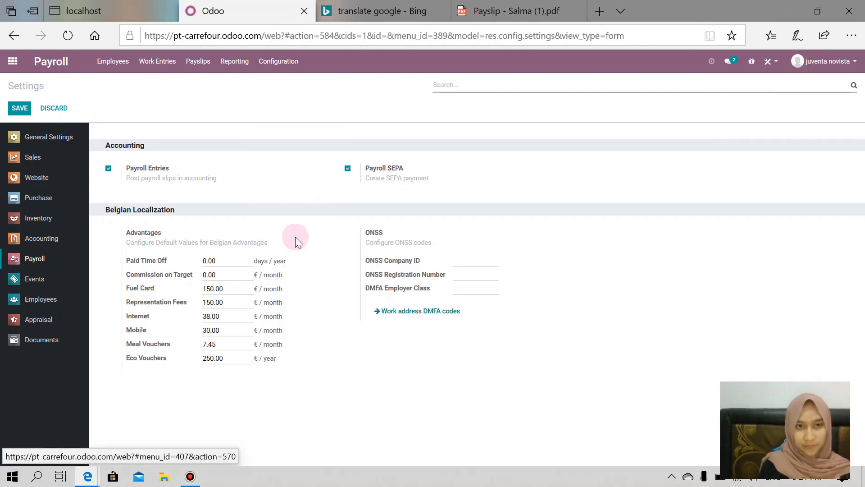
left_click(271, 149)
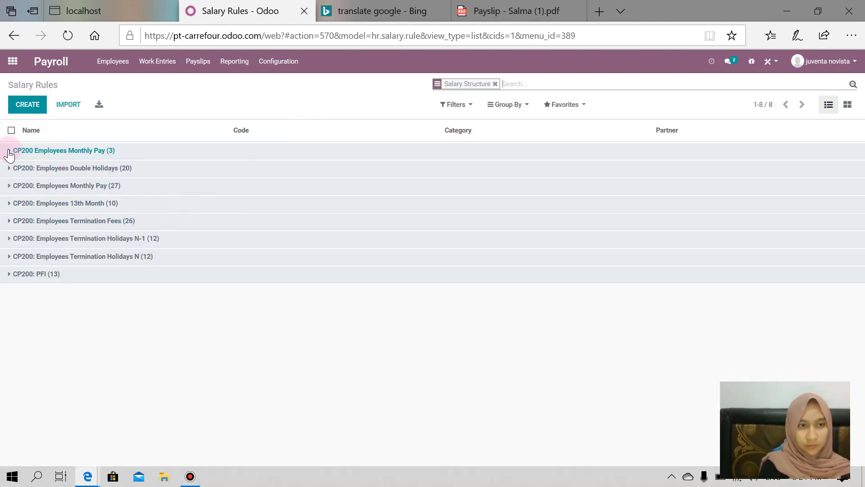
left_click(10, 151)
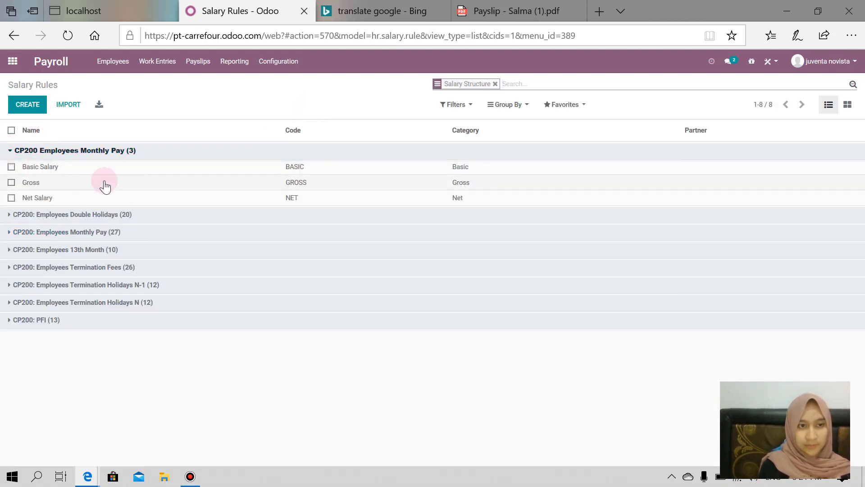
left_click(10, 215)
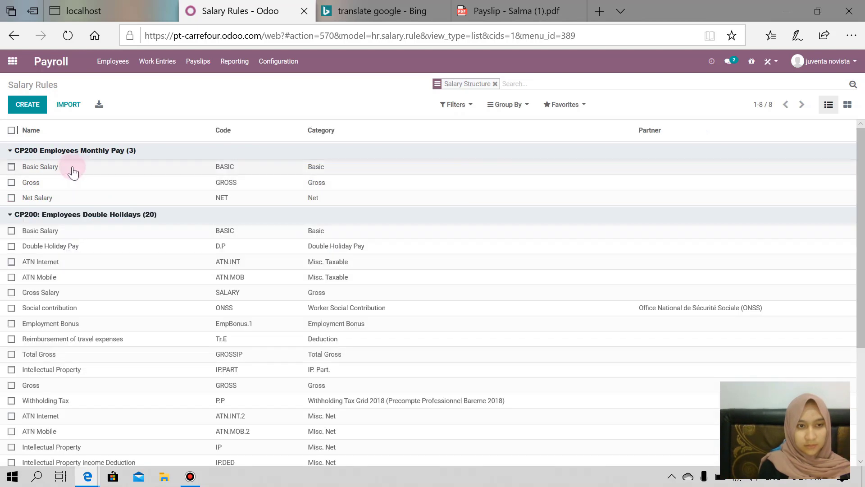
Inspect the Basic Salary rule's general, description and accounting tabs, then return to Salary Rules.
left_click(49, 168)
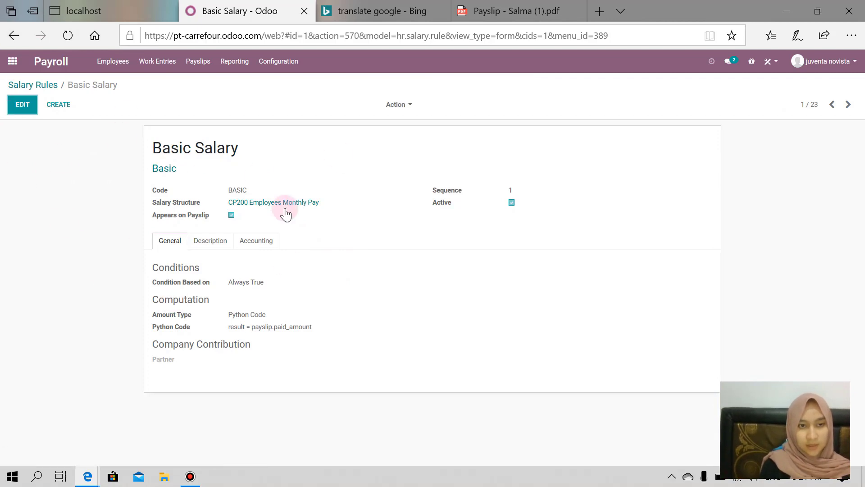
left_click(222, 245)
left_click(257, 251)
left_click(165, 244)
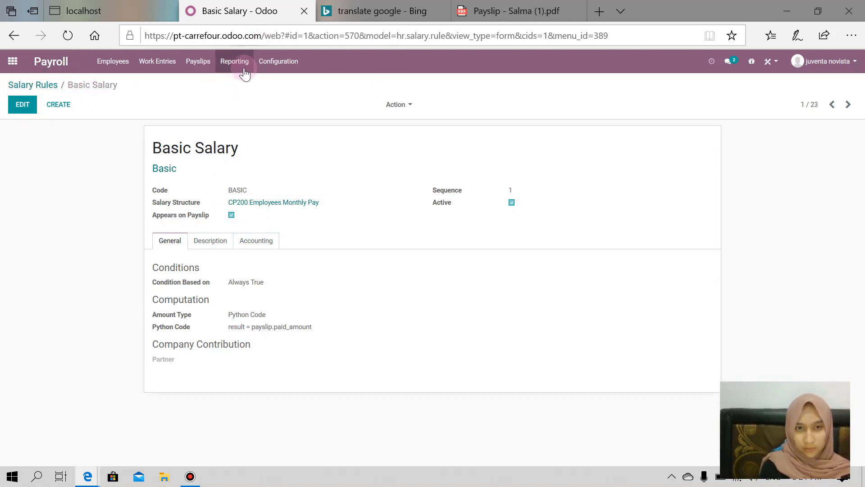
left_click(44, 85)
Leave only CP200: Employees Monthly Pay (27) expanded, then open the Payroll Analysis report.
scroll(206, 226, "down", 5)
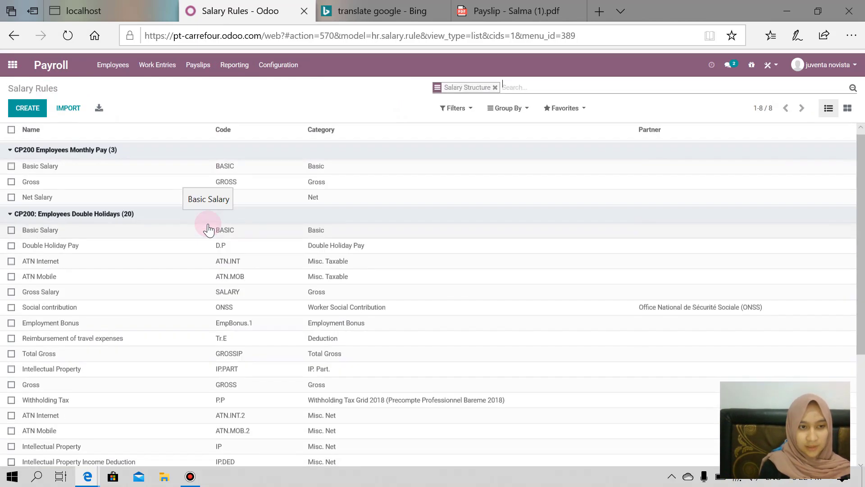
scroll(209, 230, "up", 2)
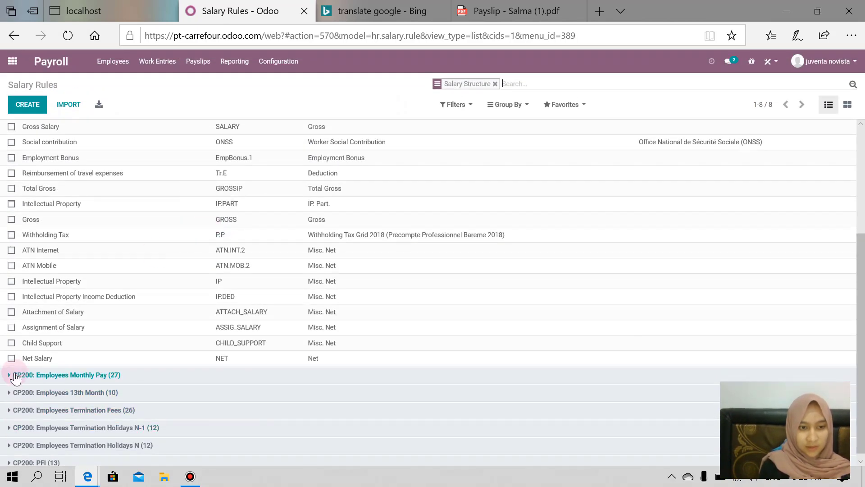
left_click(14, 377)
scroll(15, 377, "down", 5)
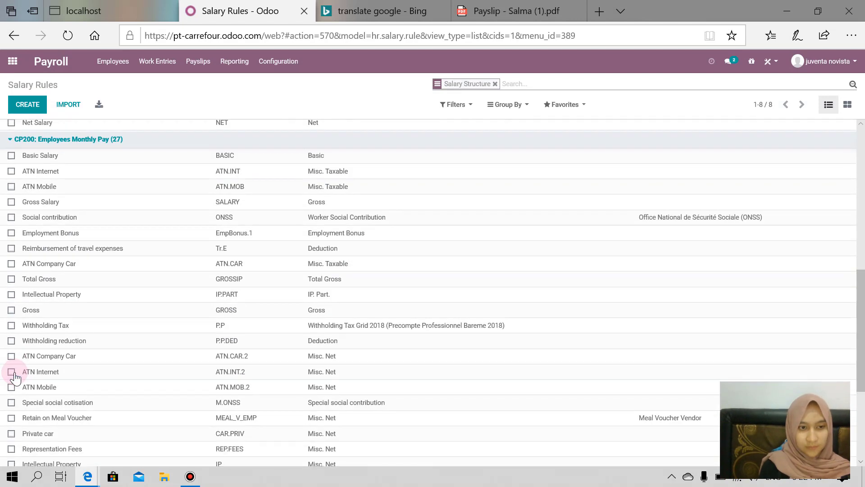
scroll(15, 378, "down", 4)
scroll(15, 378, "up", 6)
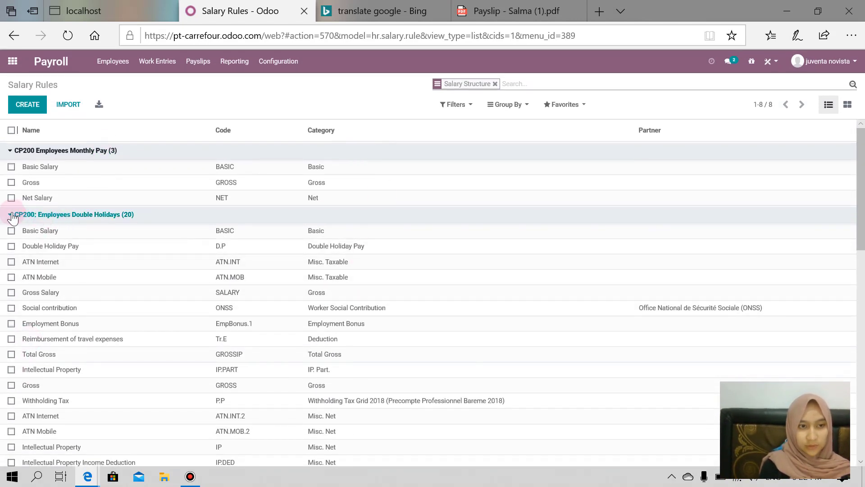
left_click(11, 215)
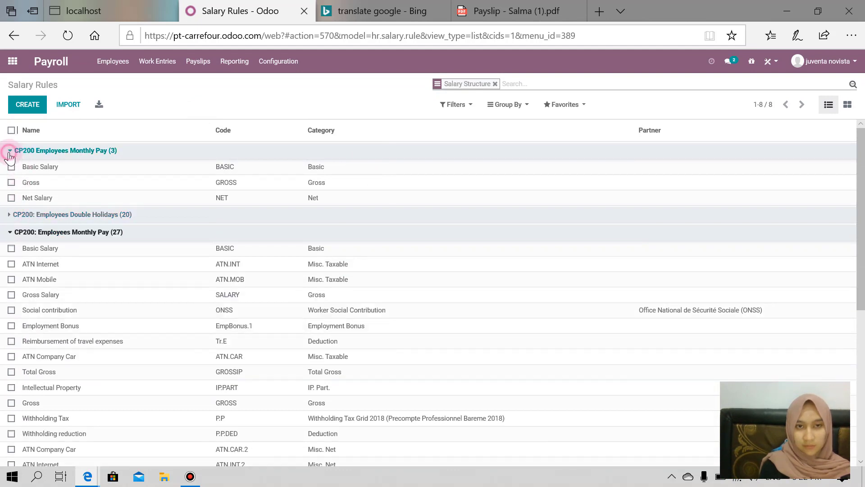
left_click(9, 153)
left_click(283, 65)
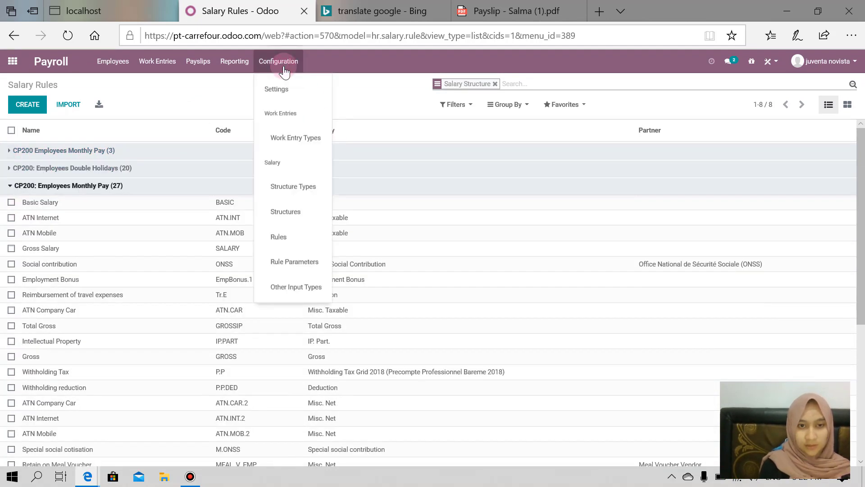
mouse_move(234, 66)
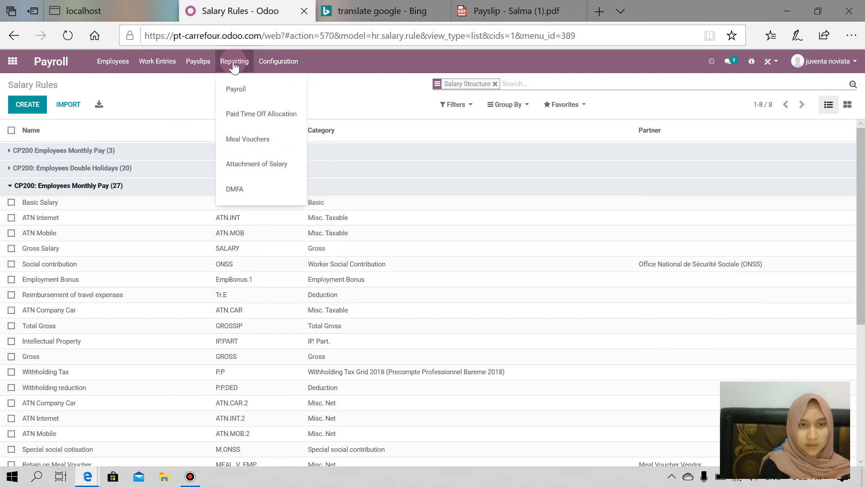
left_click(241, 88)
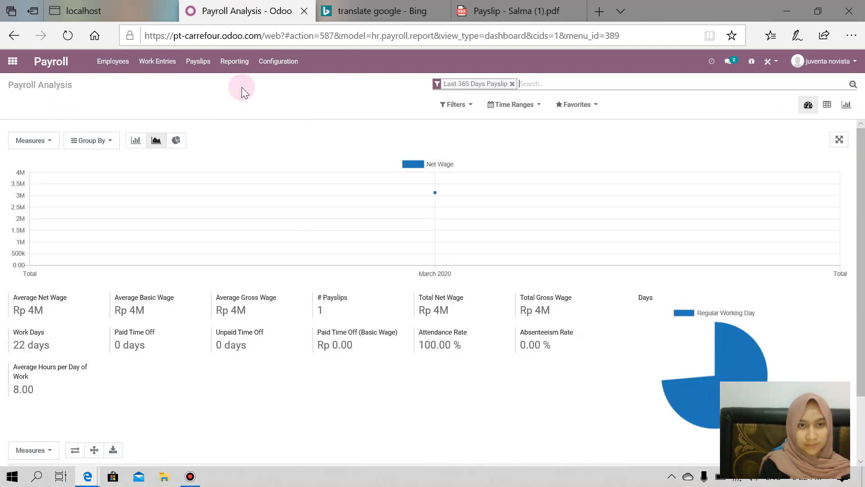
Show the Payroll Analysis net wage as a bar chart, then launch the Appraisal app.
mouse_move(443, 221)
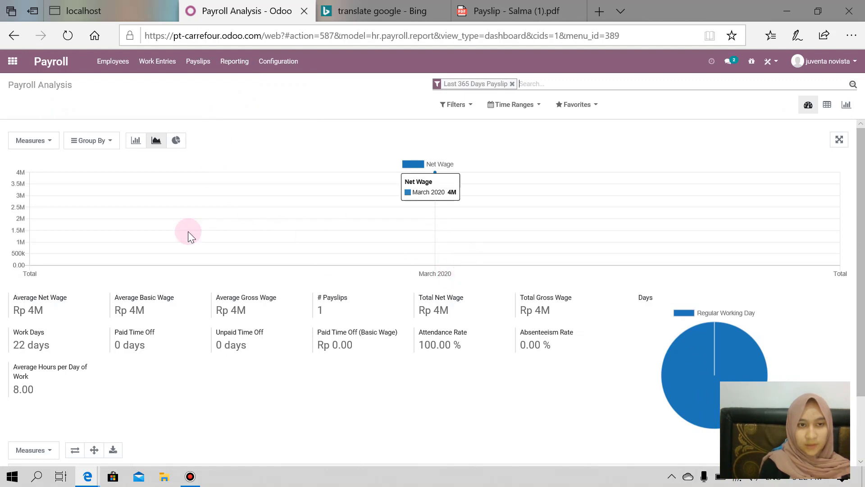
left_click(135, 141)
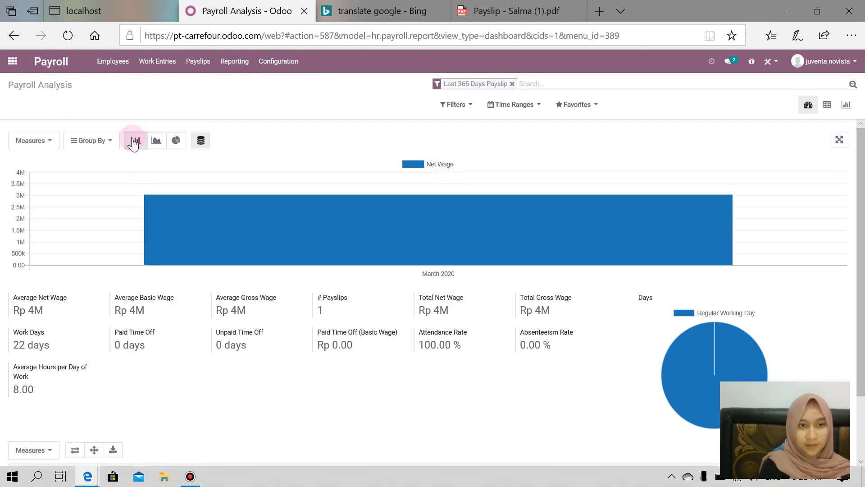
mouse_move(409, 255)
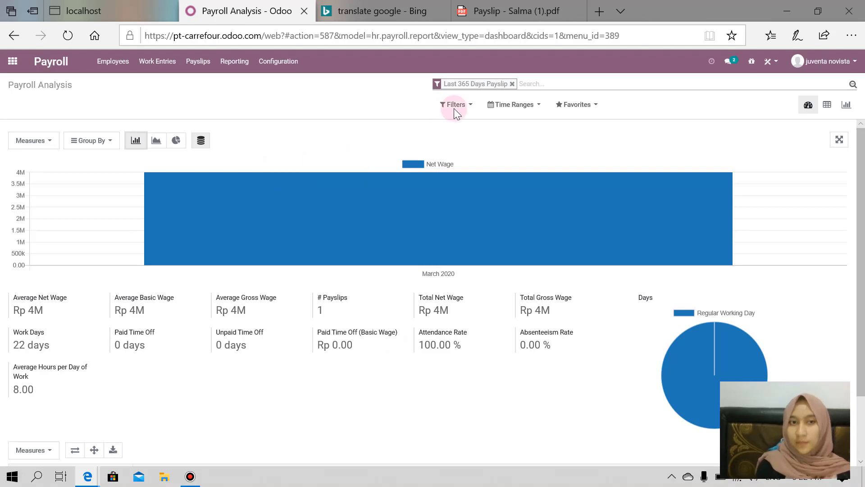
left_click(12, 61)
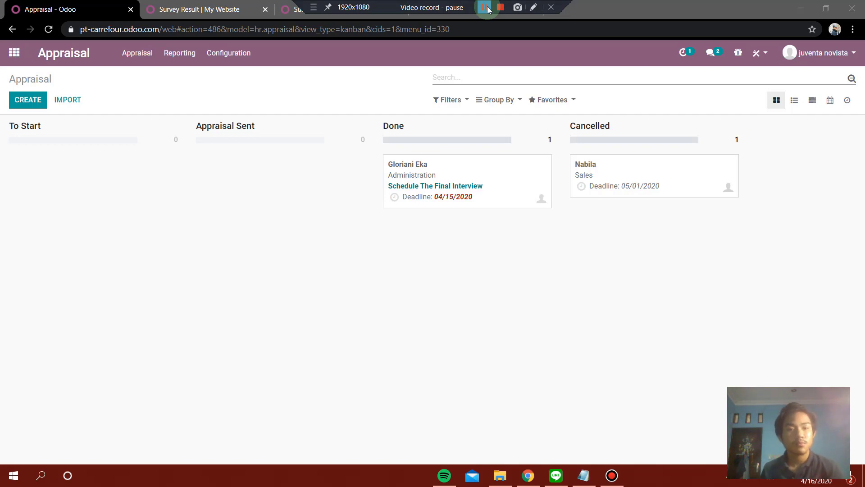
Open a new appraisal form at To Start with the default 04/30/2020 deadline.
left_click(484, 7)
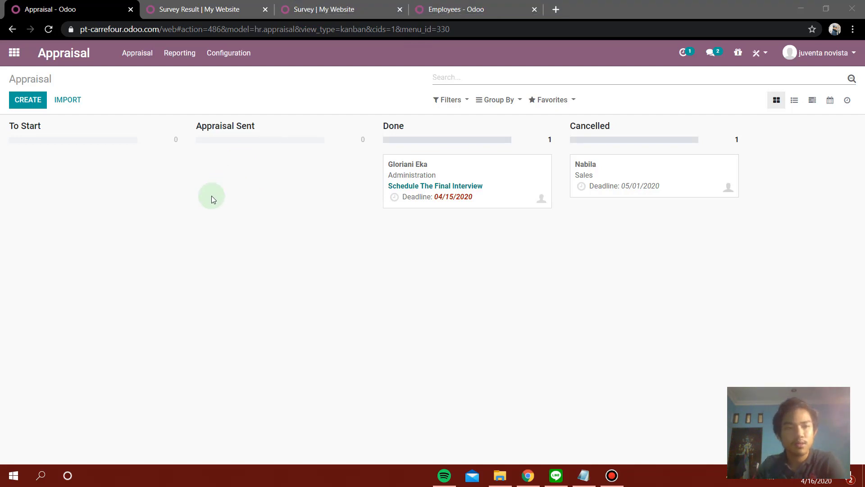
left_click(44, 105)
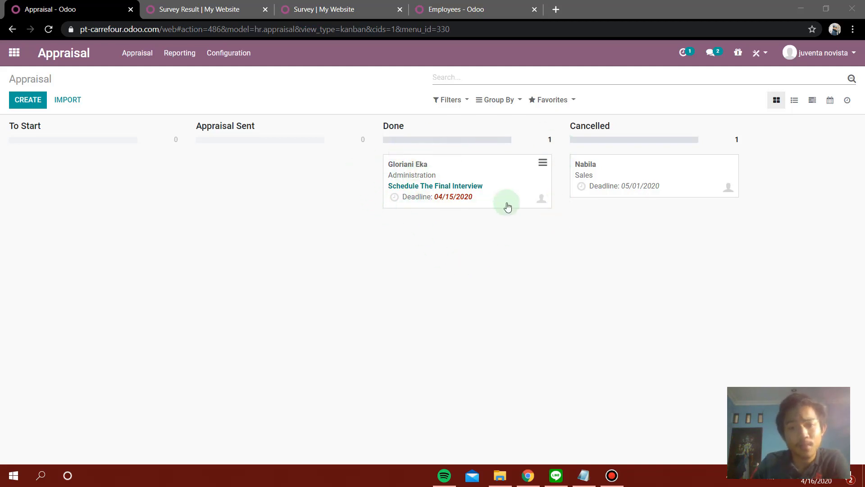
double_click(384, 122)
left_click(448, 129)
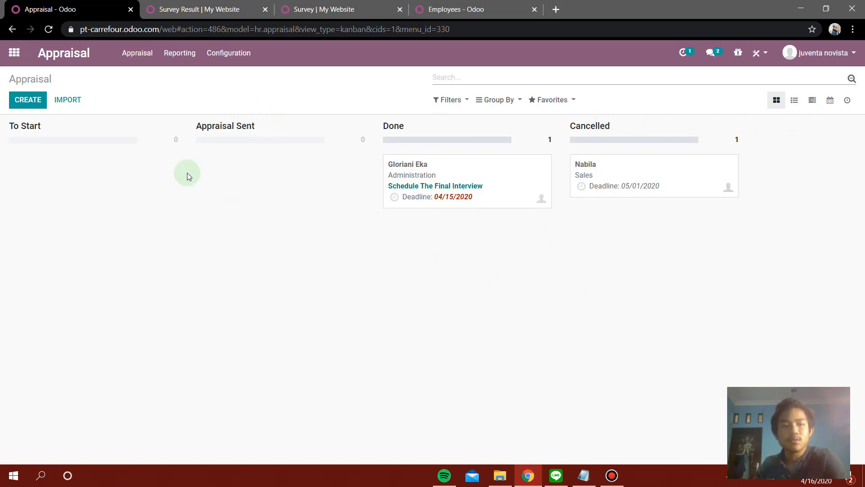
left_click(38, 107)
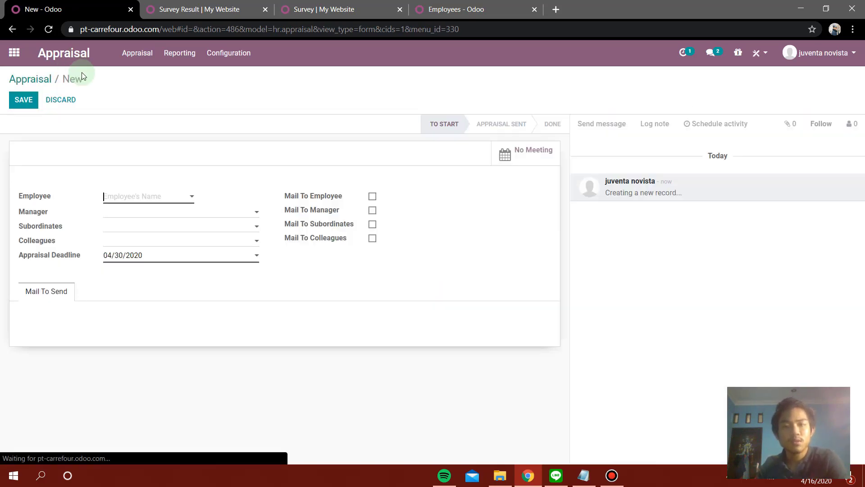
Choose the employee and manager, enable Mail To Employee and Mail To Manager, and save the appraisal.
left_click(188, 197)
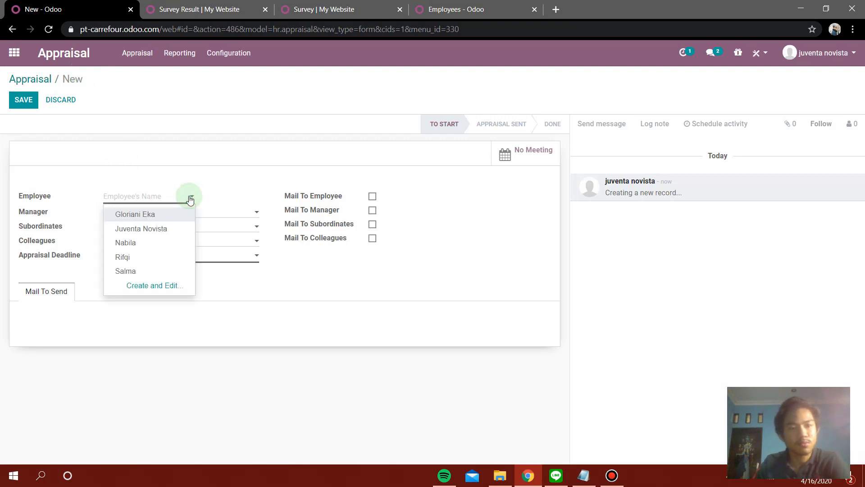
left_click(158, 242)
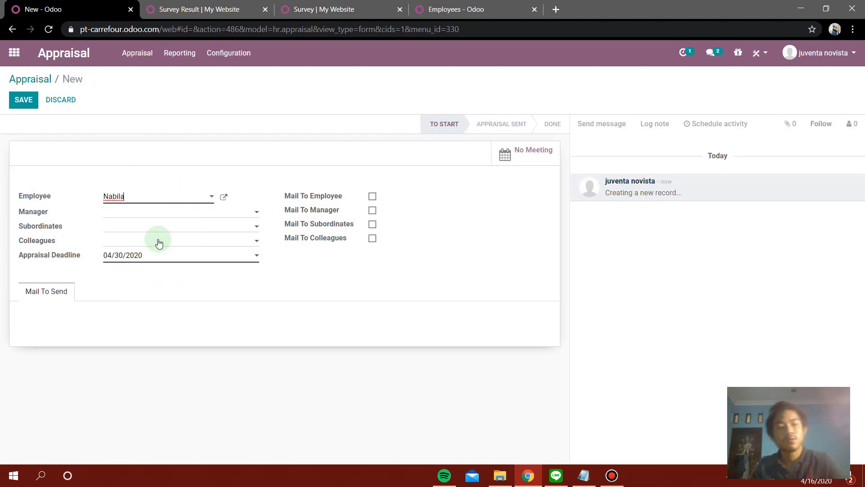
left_click(180, 213)
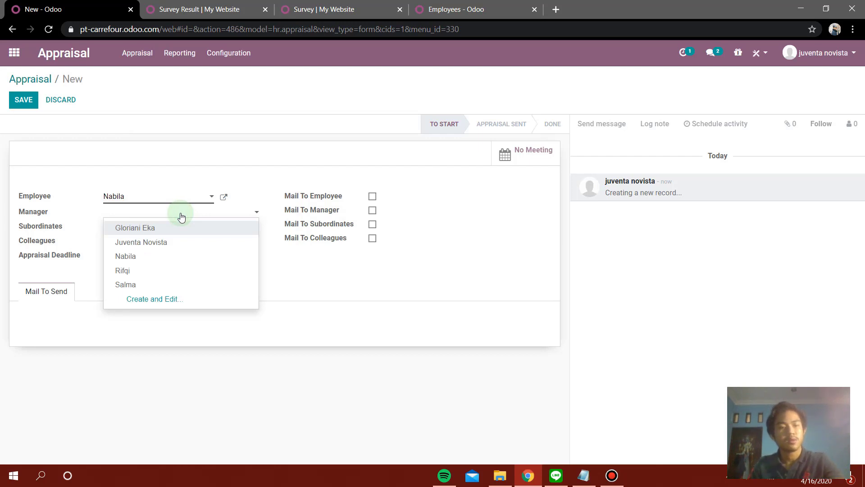
left_click(180, 242)
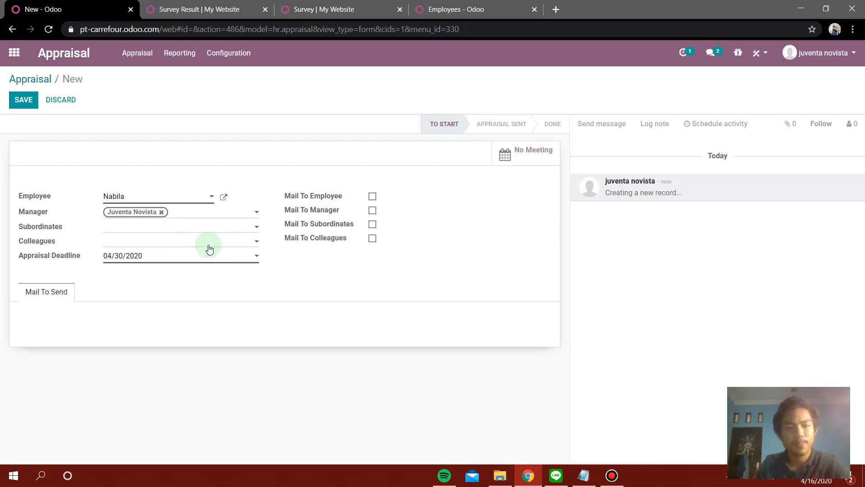
left_click(372, 197)
left_click(368, 208)
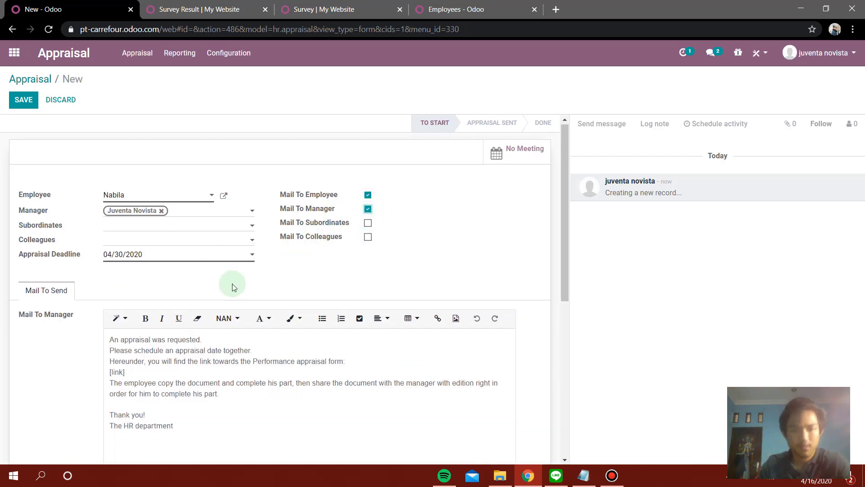
scroll(230, 280, "down", 2)
scroll(230, 280, "up", 2)
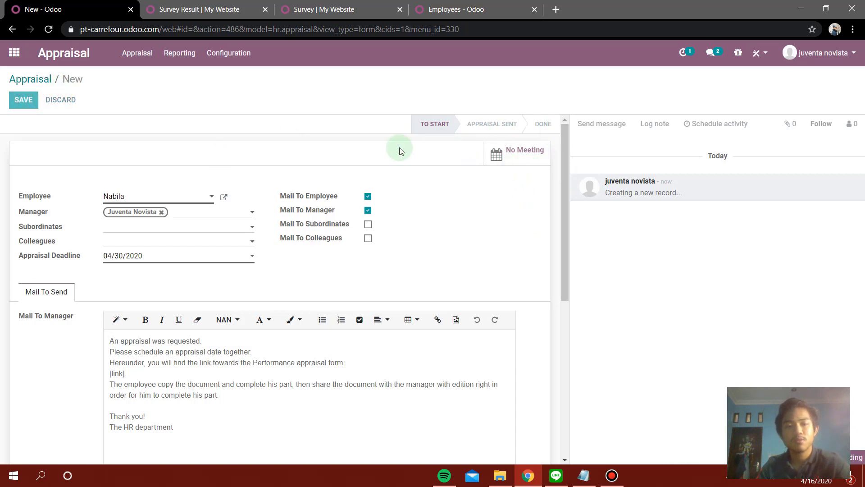
left_click(24, 102)
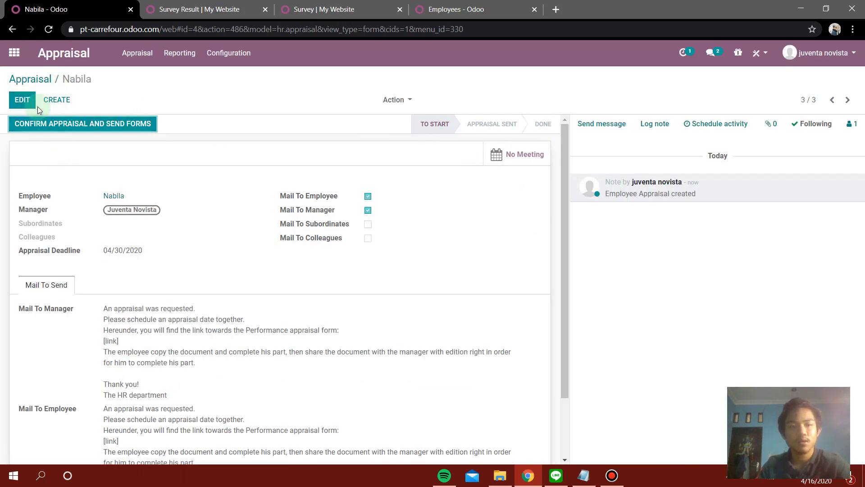
Reopen Nabila's appraisal and show its Meetings calendar for the week of April 12–18, 2020.
left_click(30, 81)
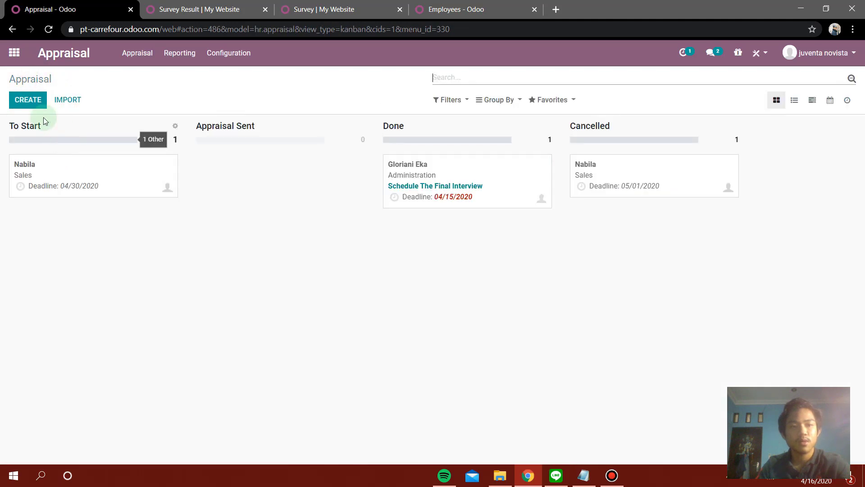
left_click(99, 171)
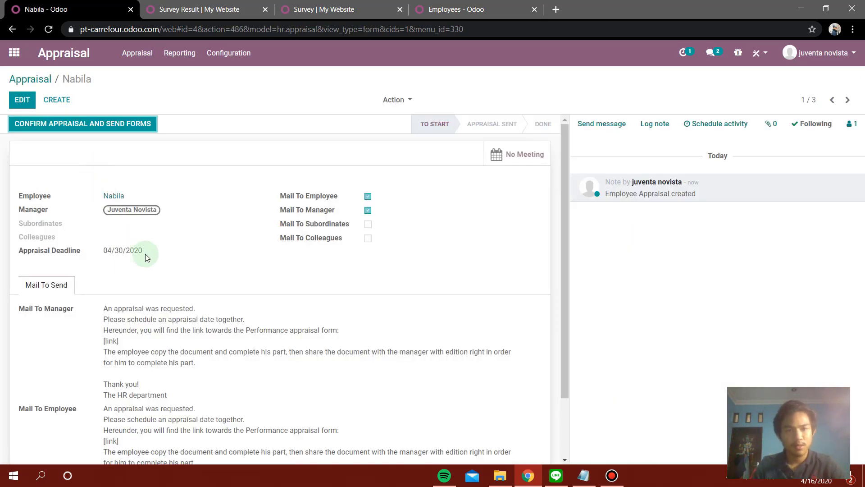
scroll(188, 259, "down", 2)
scroll(181, 257, "up", 2)
scroll(173, 259, "down", 1)
scroll(173, 260, "down", 1)
scroll(170, 251, "up", 2)
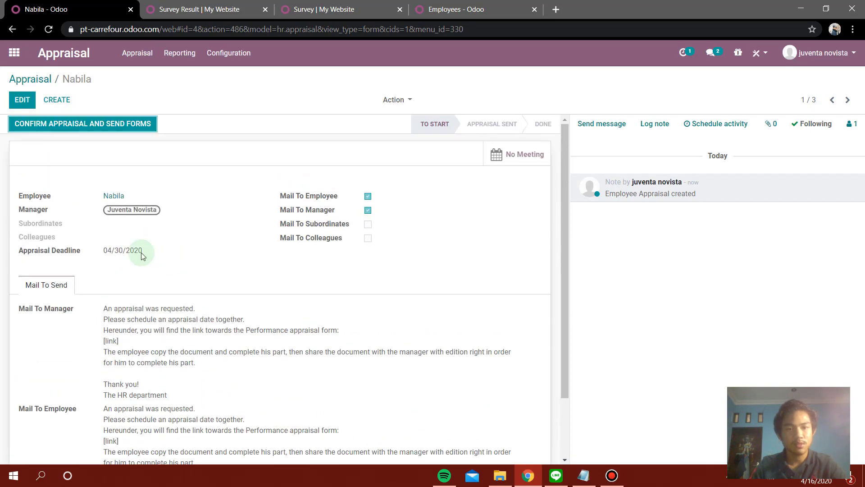
left_click(519, 153)
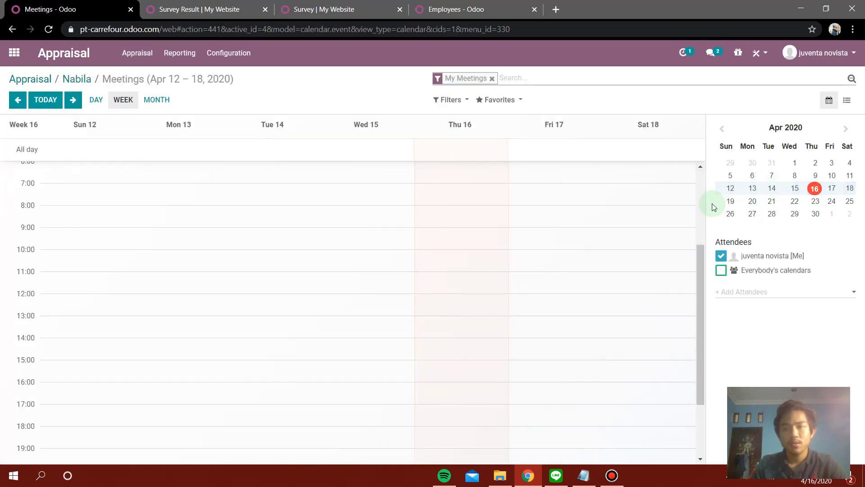
Book 'face to face meeting with Nabila' on Monday April 27, 2020, from 10:00 to 12:00.
left_click(752, 214)
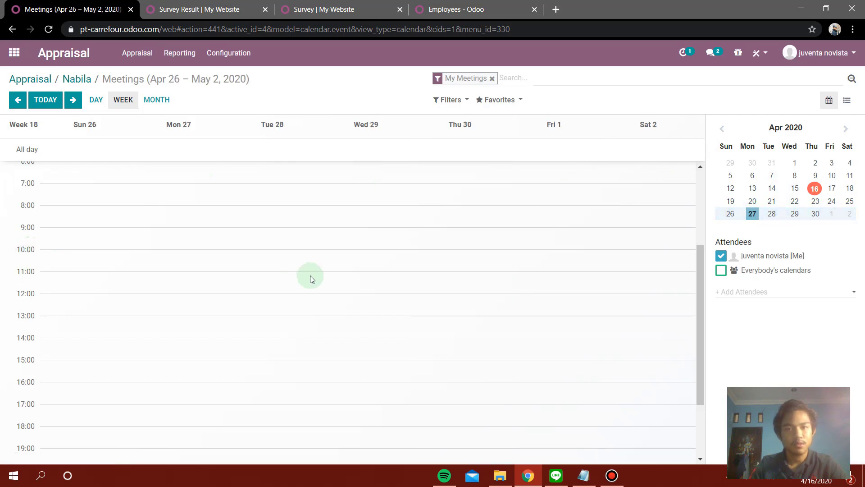
left_click(192, 249)
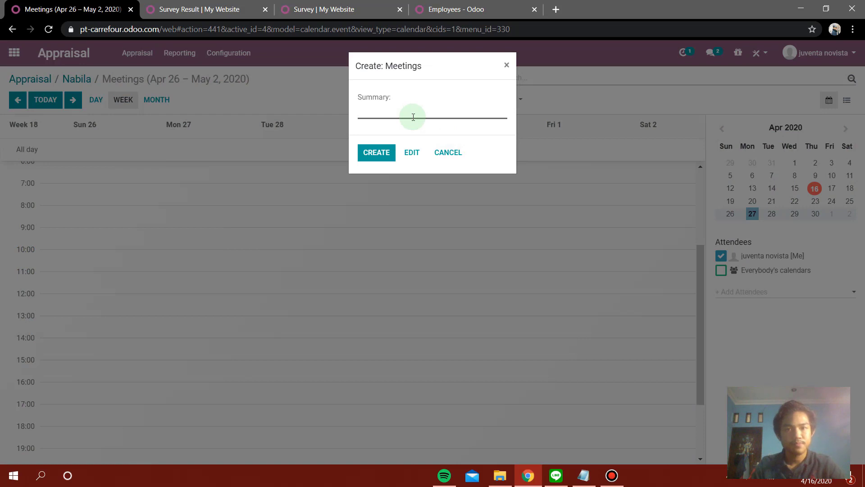
type("face to face me")
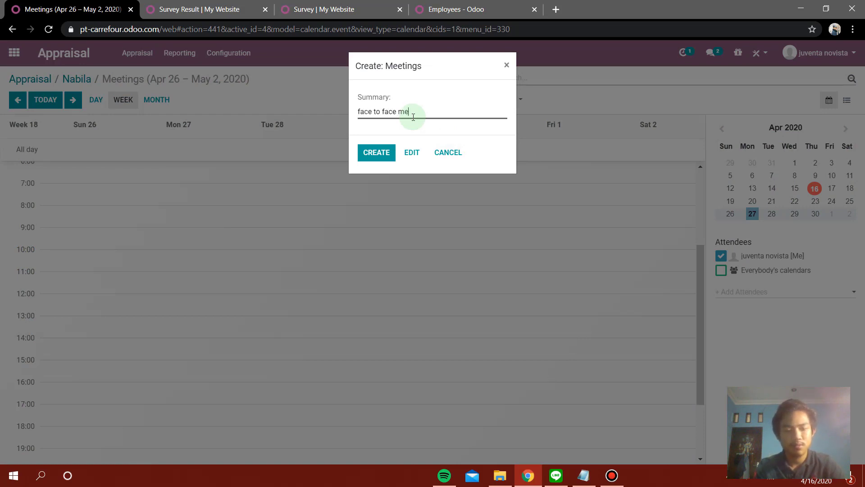
type("eting wit")
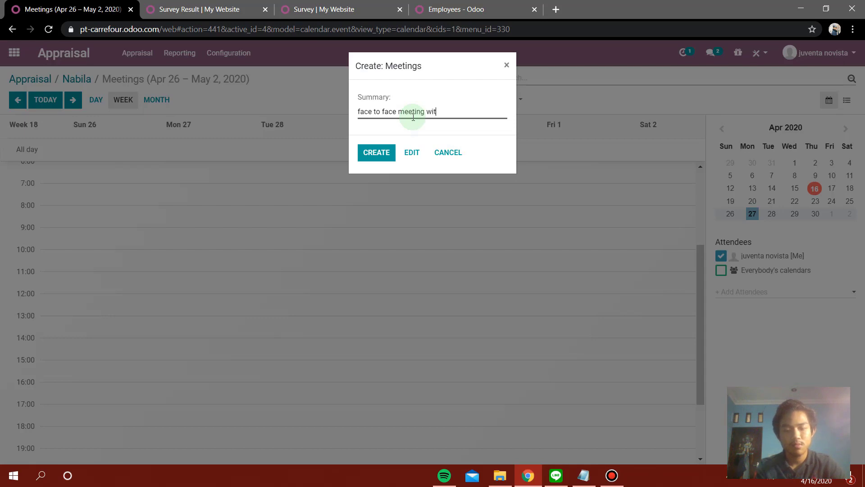
type("h Nabila")
left_click(383, 153)
left_click(190, 256)
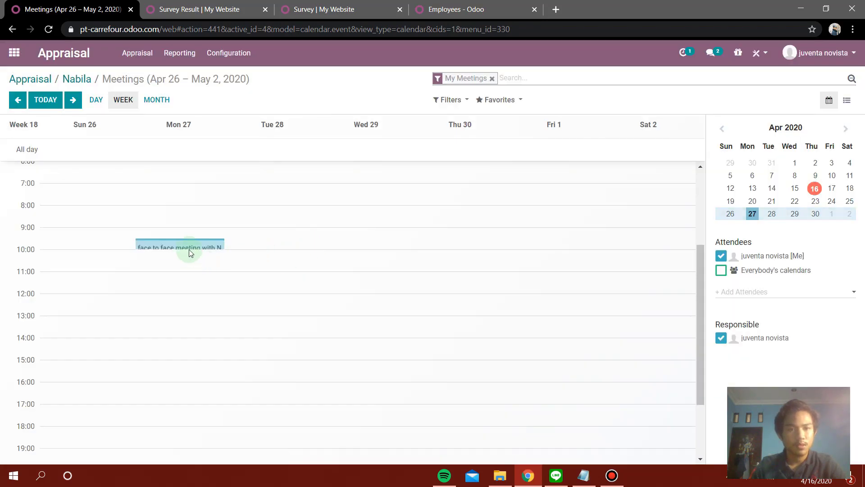
left_click(190, 242)
left_click_drag(193, 247, 193, 292)
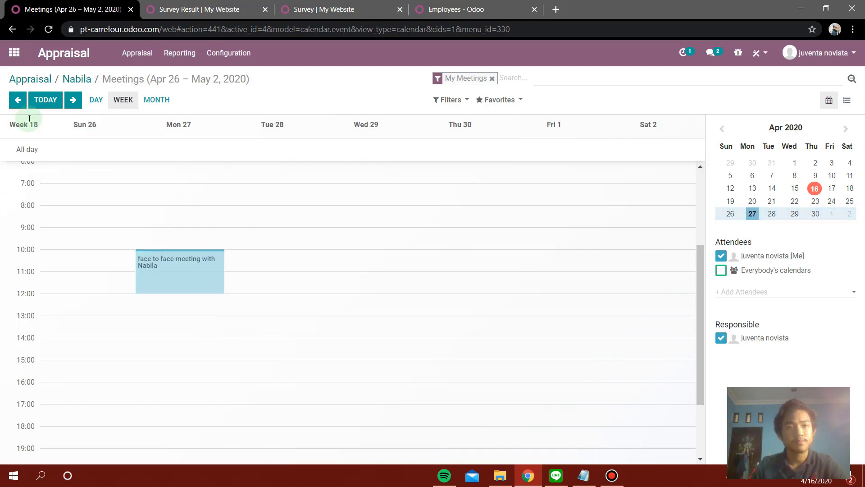
Go back to the appraisal board and reopen Nabila's appraisal to see the meeting.
left_click(35, 77)
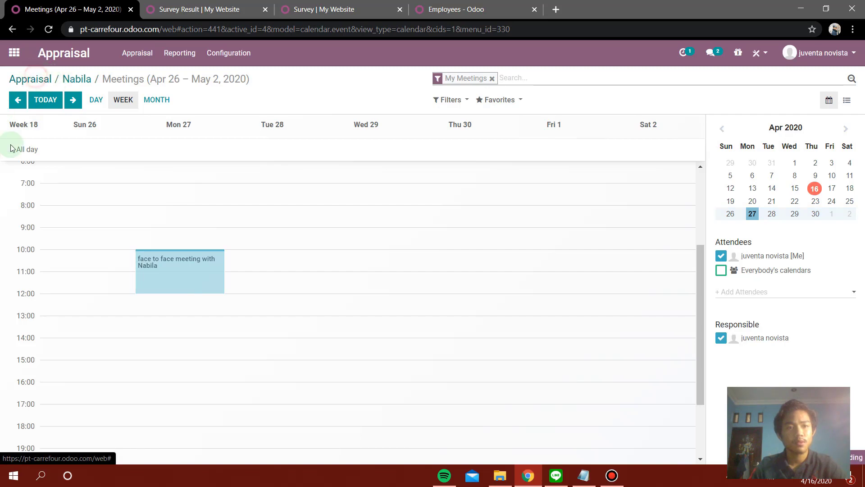
left_click(88, 167)
scroll(128, 249, "down", 2)
scroll(128, 249, "up", 2)
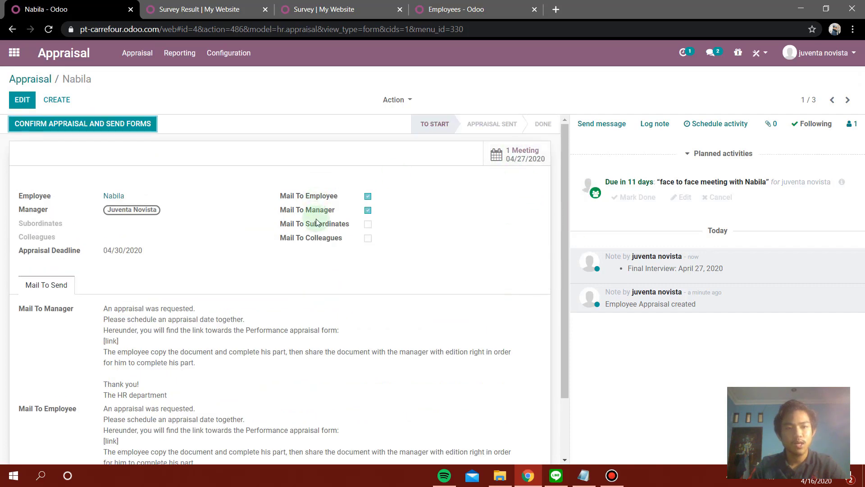
Confirm Nabila's appraisal and send the forms.
scroll(318, 223, "down", 3)
scroll(184, 231, "up", 3)
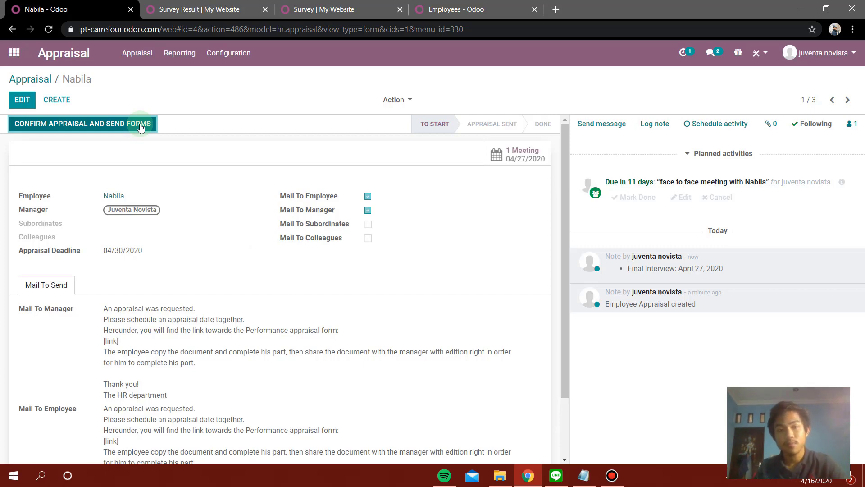
left_click(140, 127)
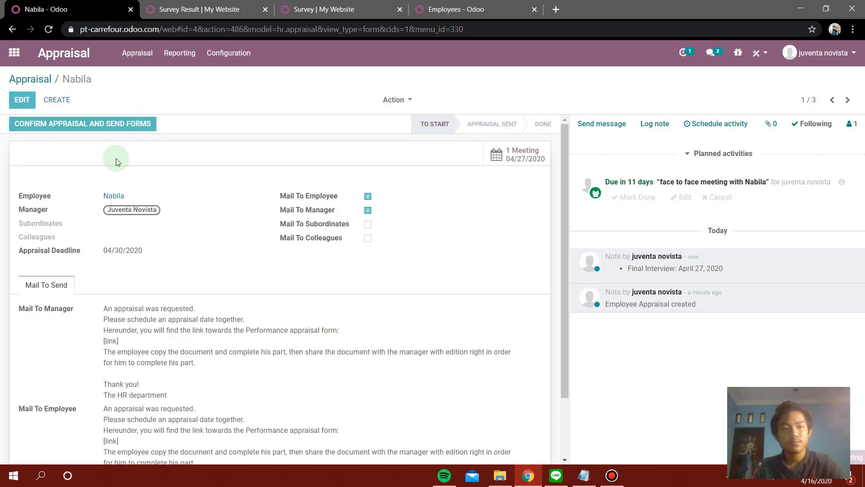
Reopen Nabila's appraisal from the board and mark it Done.
left_click(33, 80)
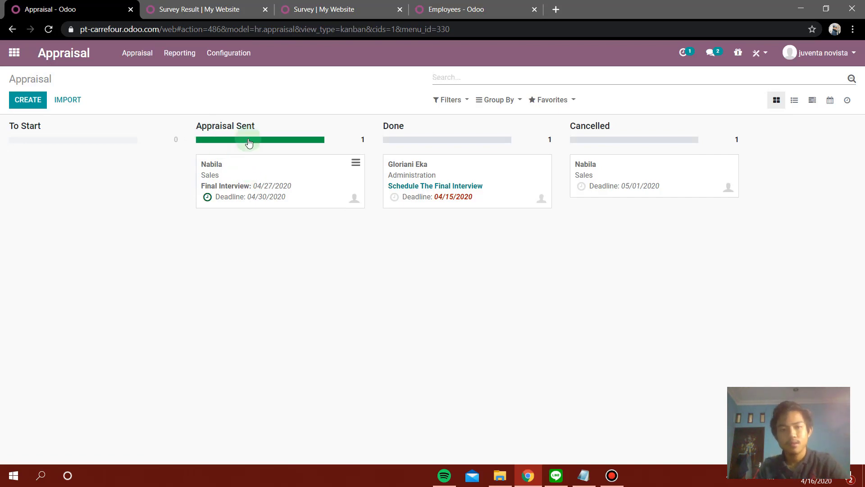
left_click(294, 169)
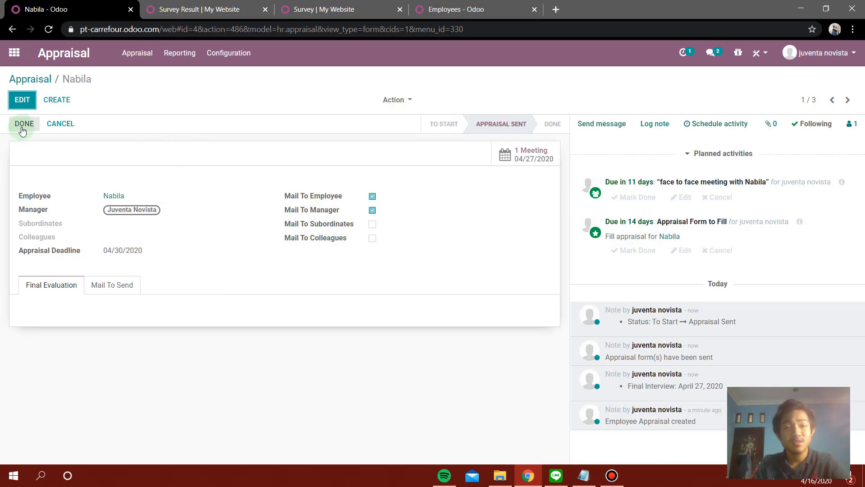
left_click(22, 125)
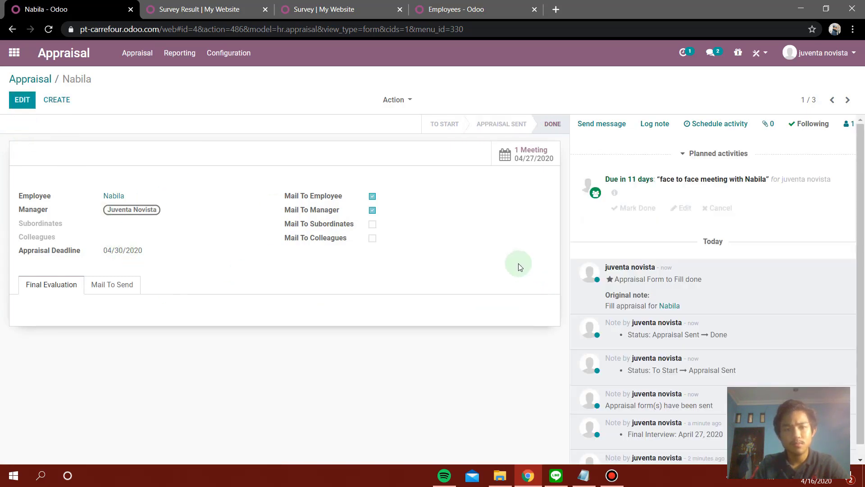
left_click(32, 79)
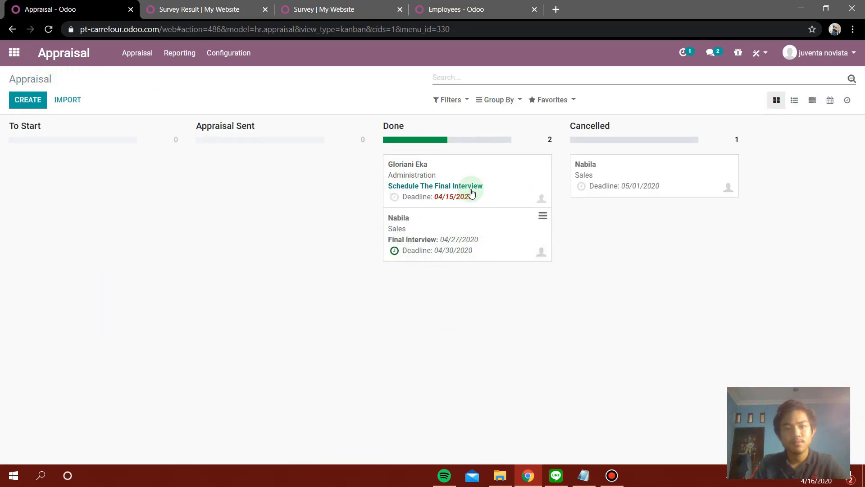
Check Nabila's completed appraisal in the Done column and return to the Appraisal board.
mouse_move(411, 135)
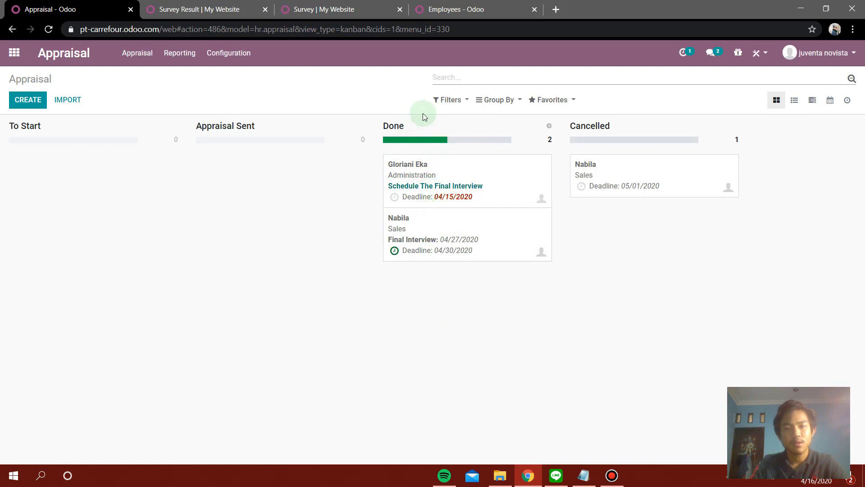
left_click_drag(383, 126, 423, 126)
left_click(427, 130)
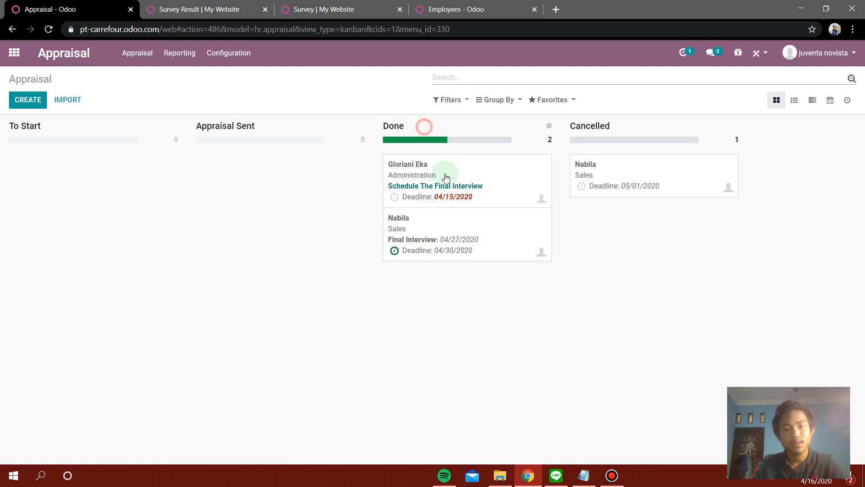
left_click(460, 223)
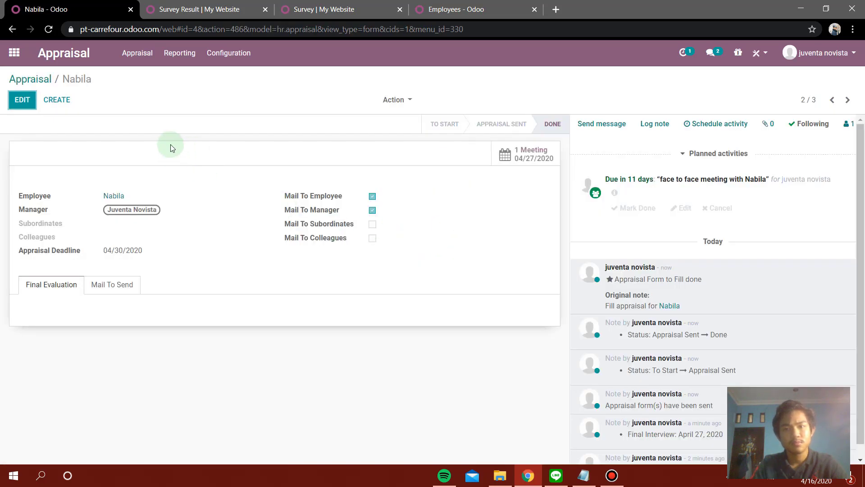
left_click(39, 83)
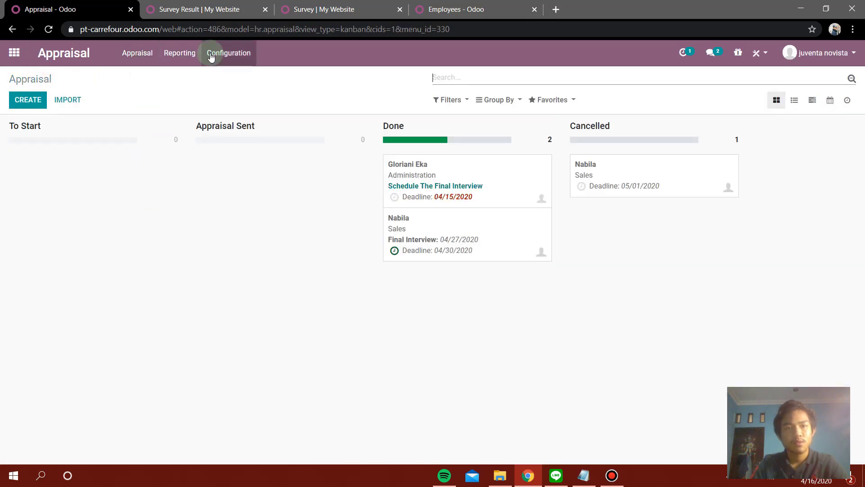
Open the Appraisal Analysis Gantt report and try the Day, Week, Month and Year scales.
left_click(184, 58)
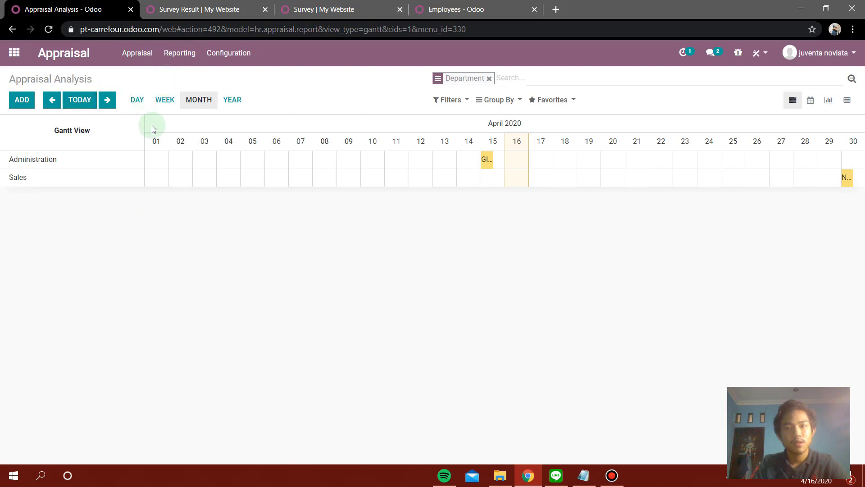
left_click(137, 100)
left_click(162, 103)
left_click(78, 101)
left_click(233, 104)
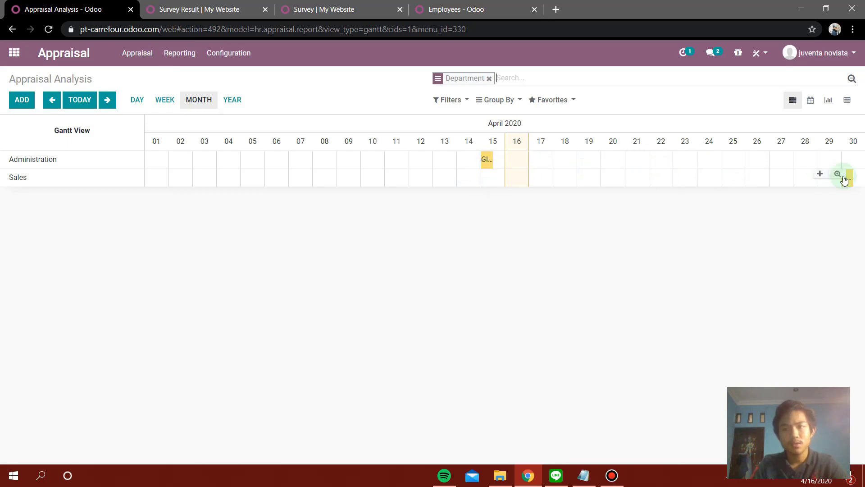
left_click(825, 179)
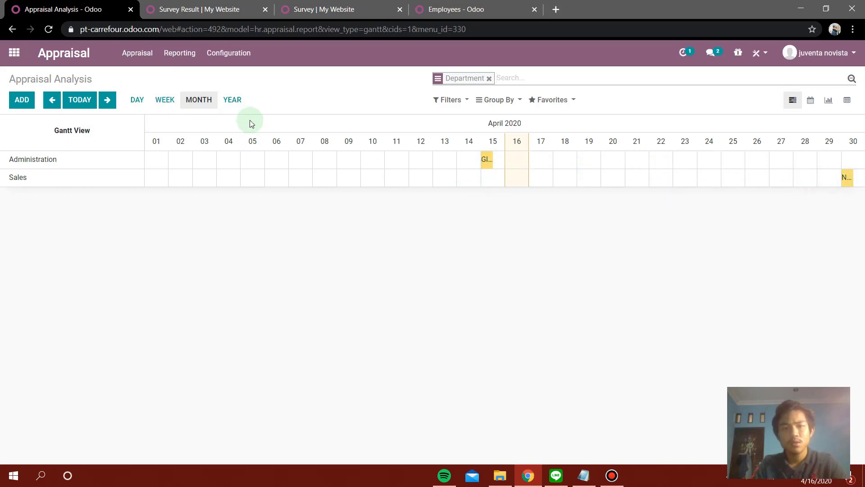
left_click(198, 99)
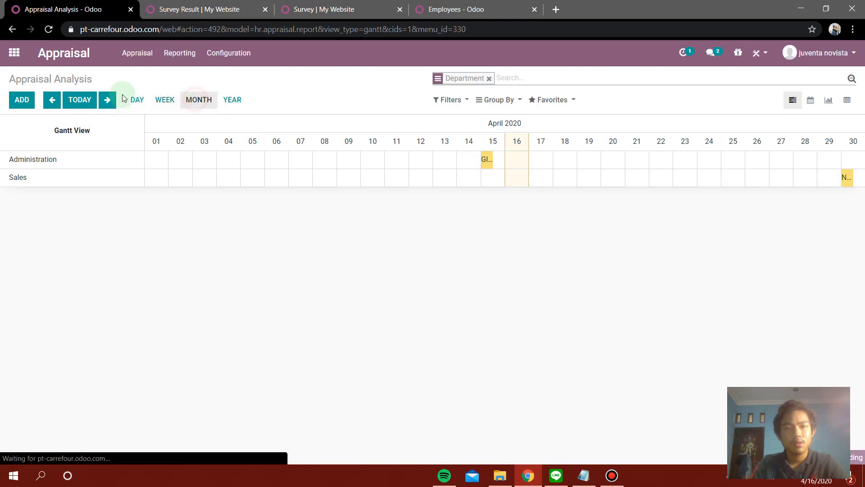
left_click(488, 166)
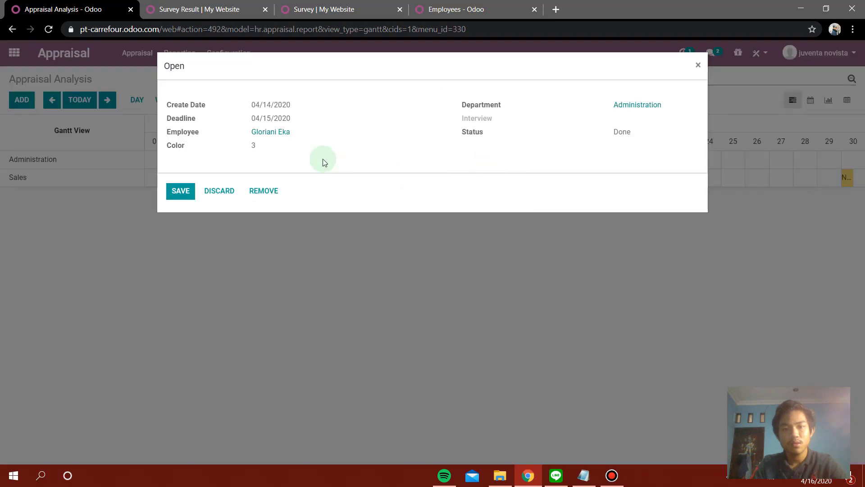
left_click(182, 191)
mouse_move(847, 181)
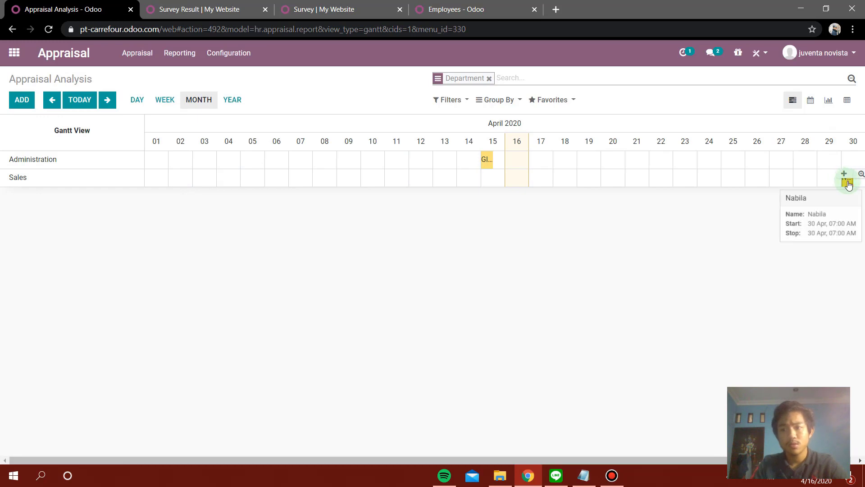
left_click(847, 182)
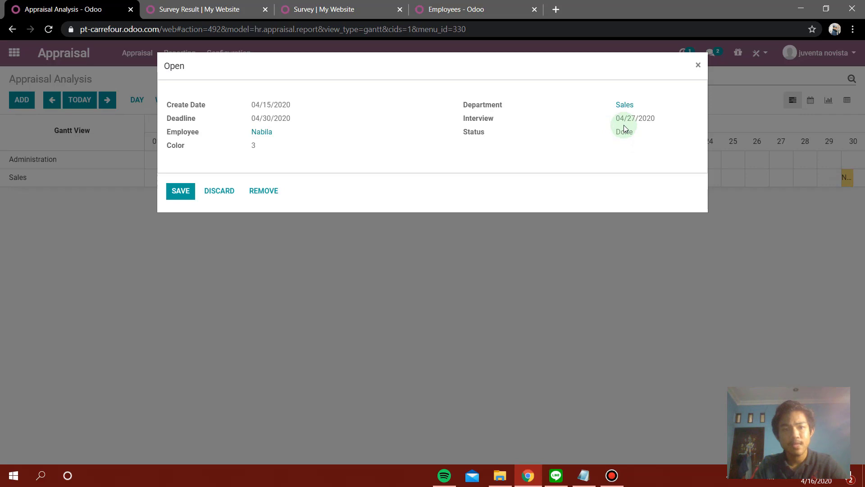
left_click_drag(657, 118, 624, 119)
left_click(643, 148)
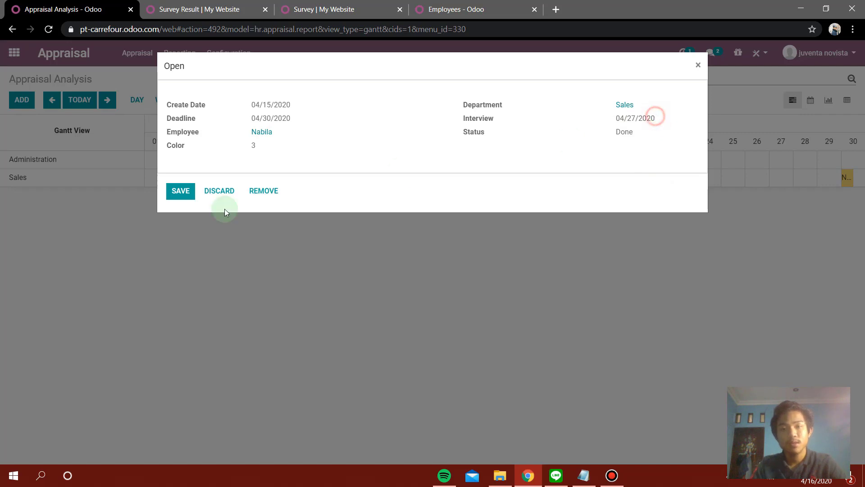
left_click(183, 192)
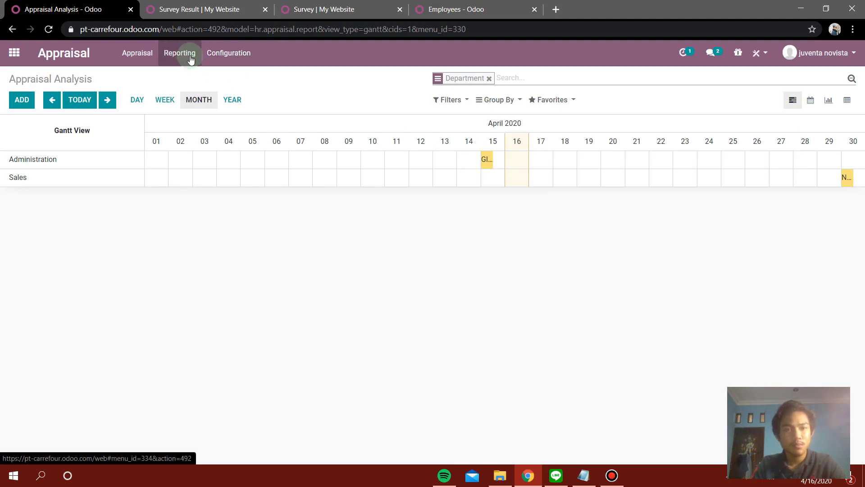
Open the Appraisal Settings page from the Configuration menu.
left_click(213, 59)
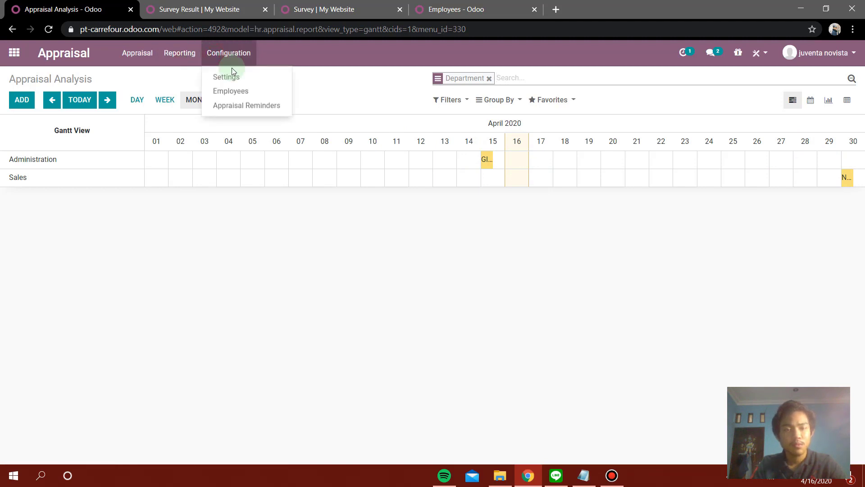
left_click(238, 85)
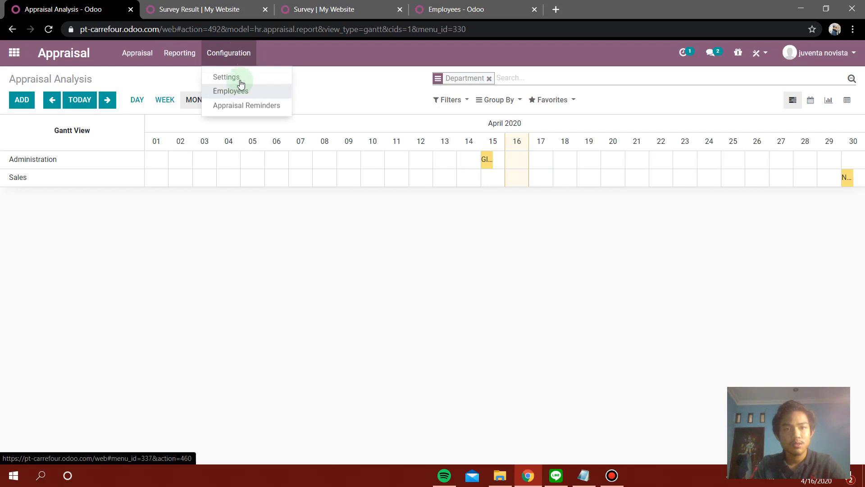
left_click(239, 77)
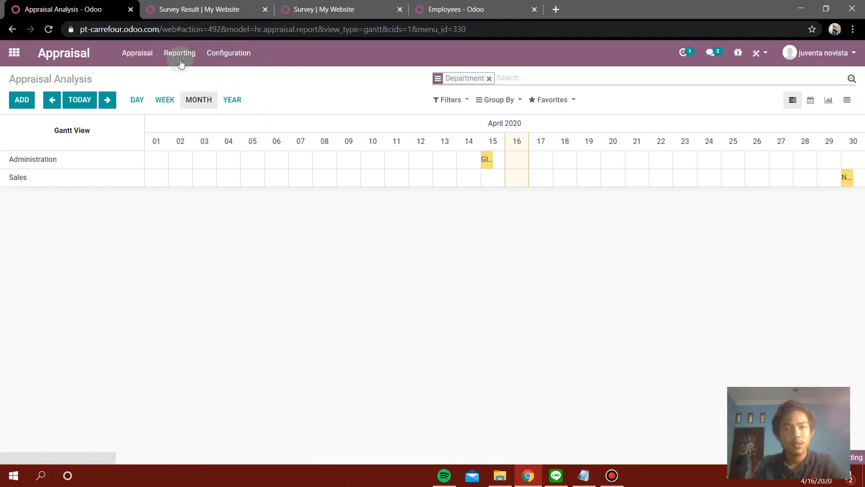
left_click(231, 54)
left_click(329, 219)
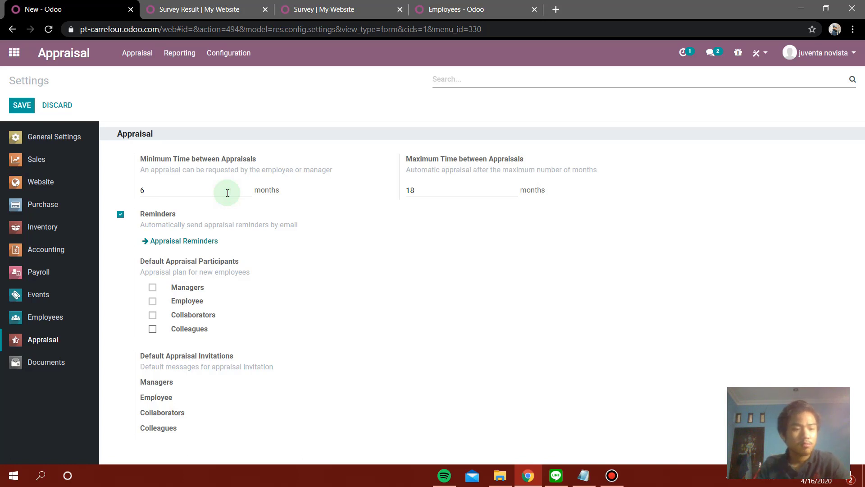
Review the 18-month maximum and 6-month minimum time between appraisals.
left_click_drag(428, 163, 457, 160)
left_click(466, 192)
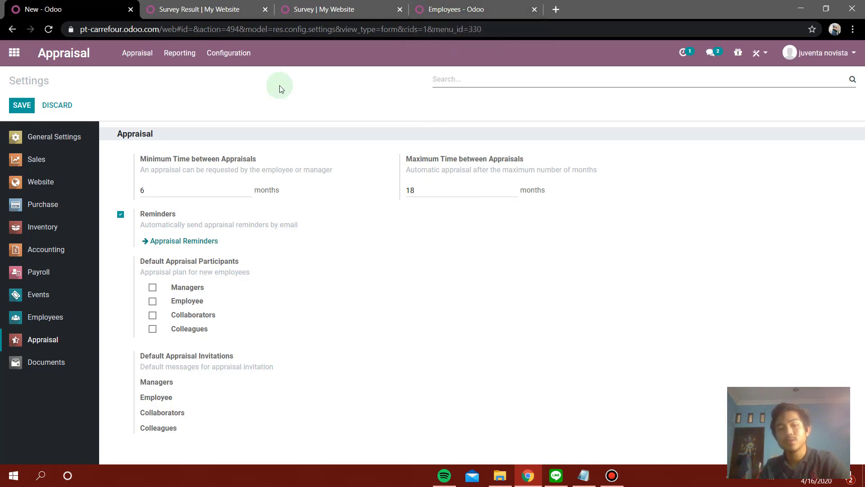
left_click(185, 190)
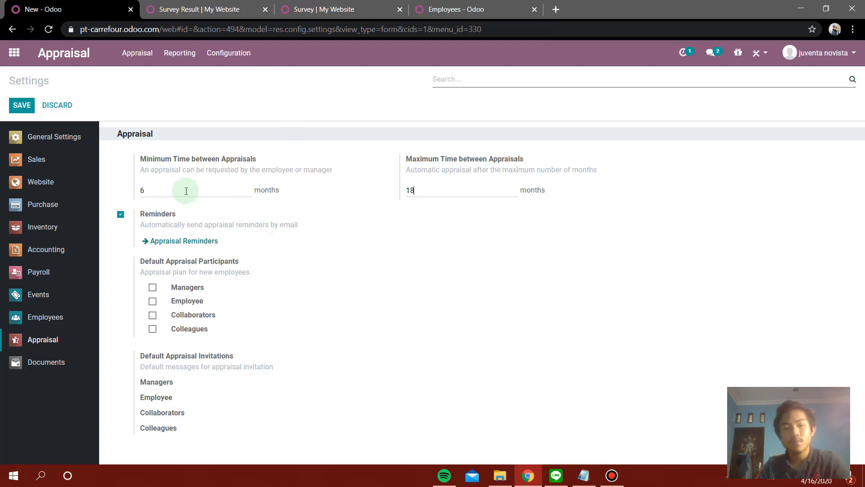
left_click(182, 247)
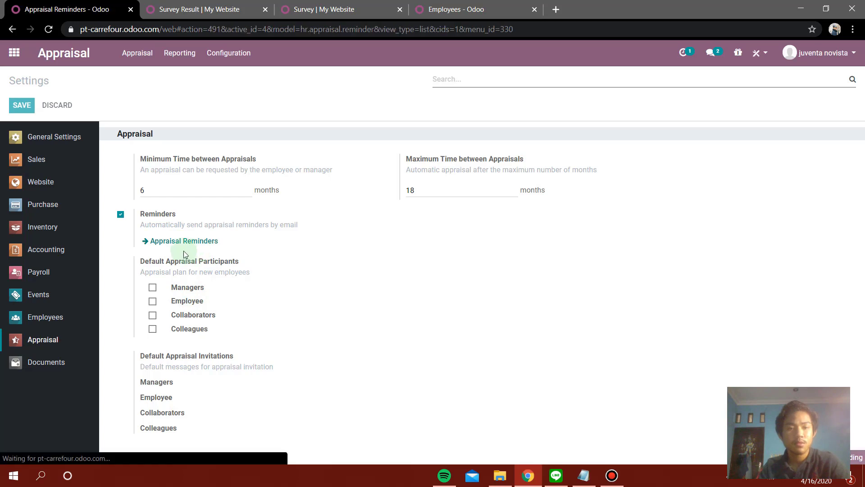
Create a new appraisal reminder that notifies the employee.
left_click(27, 99)
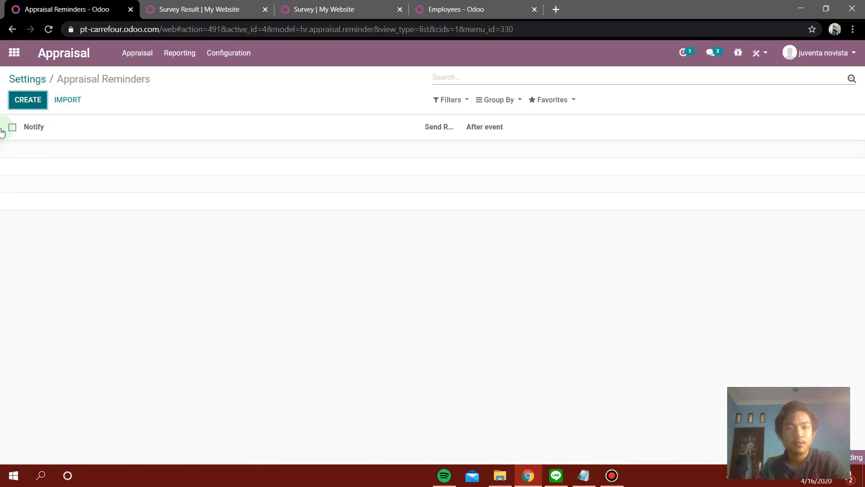
left_click(240, 153)
left_click(237, 148)
left_click(237, 146)
left_click(241, 158)
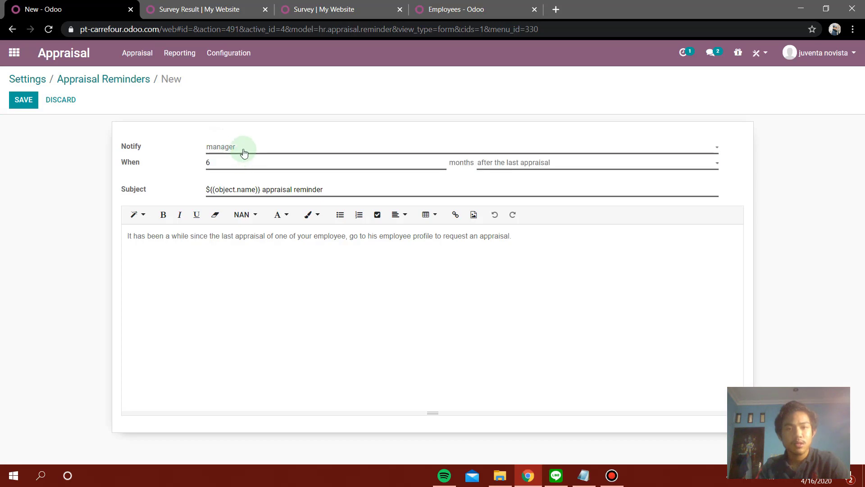
left_click(243, 153)
left_click(243, 151)
left_click(243, 152)
left_click(247, 169)
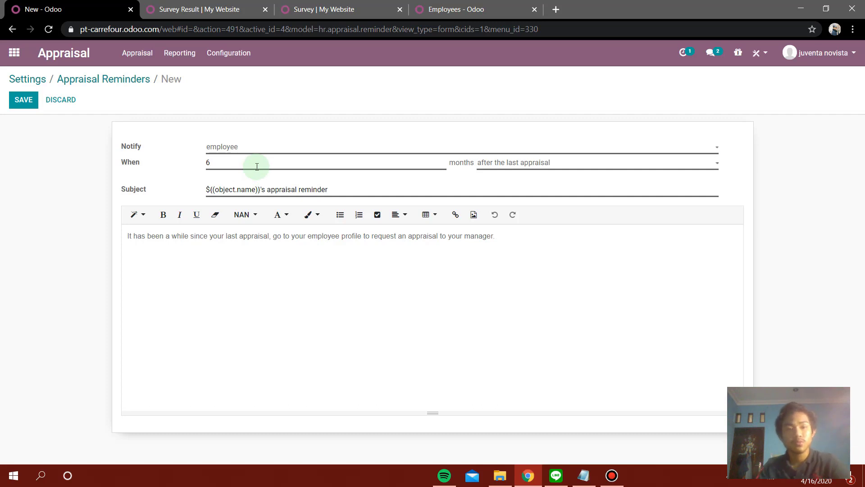
Set the reminder to 12 months after the last appraisal and save it.
left_click(256, 166)
key("BackSpace")
type("12")
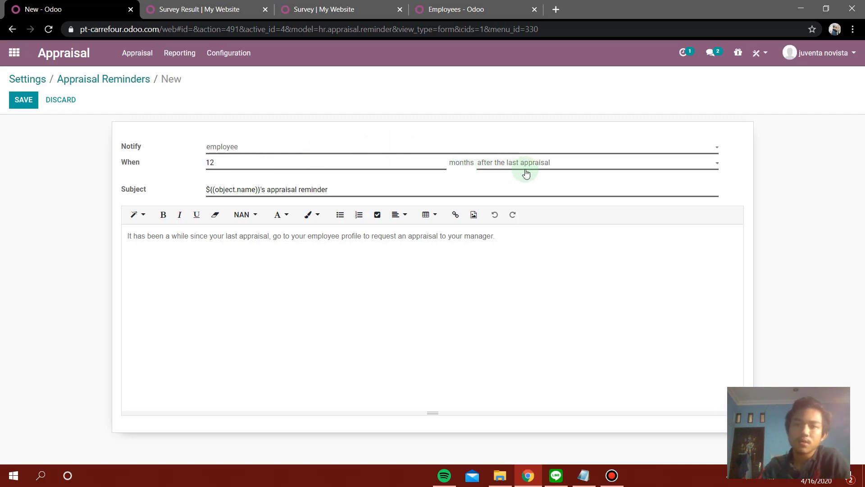
left_click(657, 169)
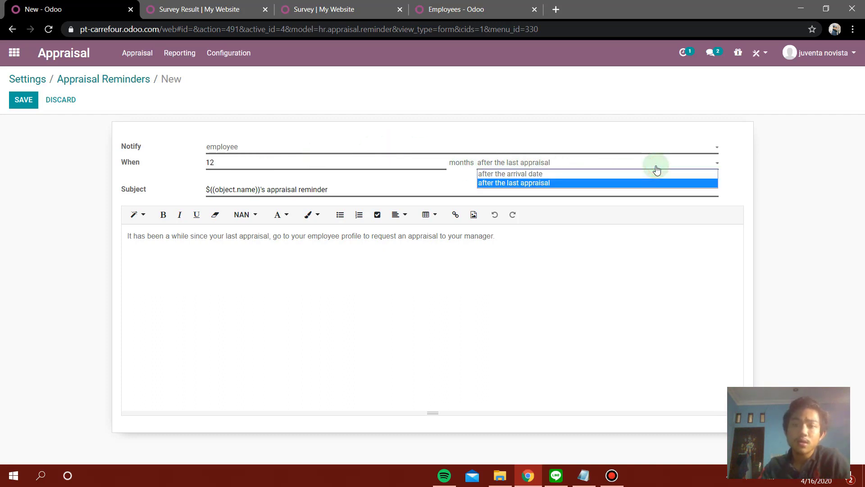
left_click(656, 169)
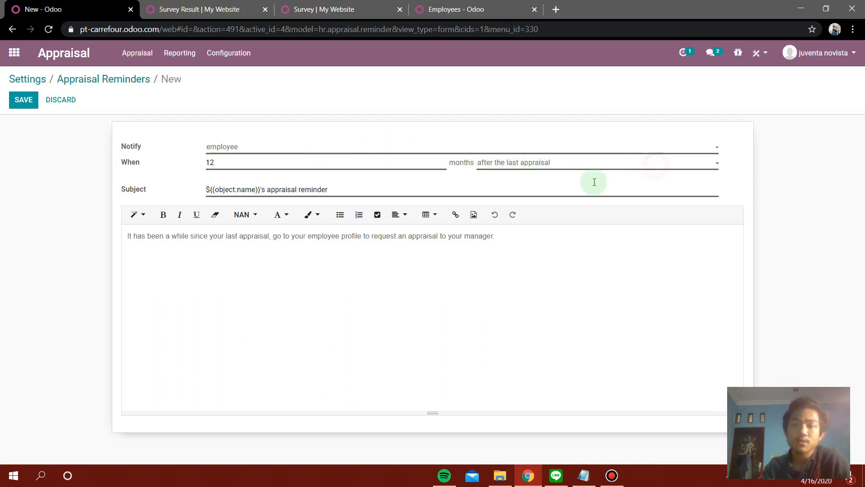
left_click(20, 100)
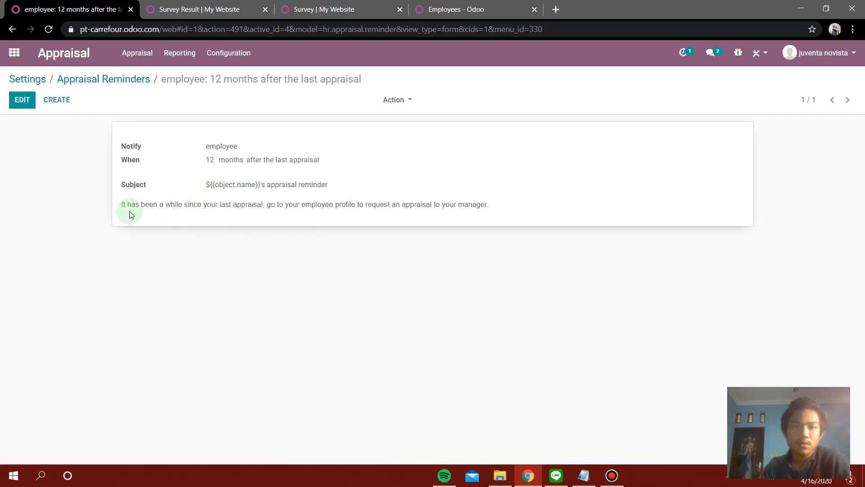
left_click_drag(120, 209, 445, 213)
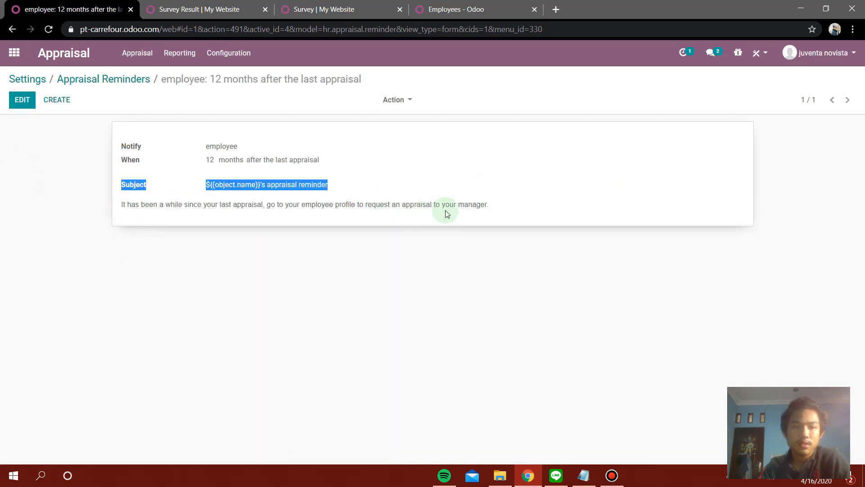
left_click(446, 214)
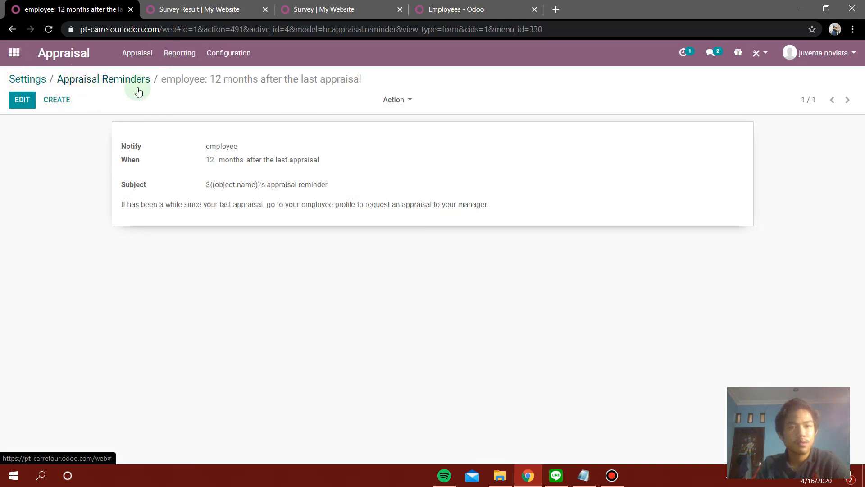
left_click(36, 79)
Check the Appraisal Reminders list under Configuration.
left_click(174, 59)
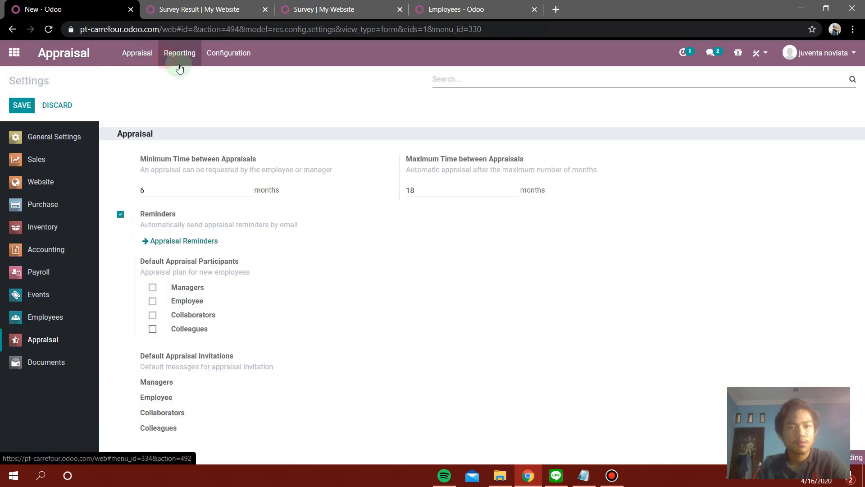
left_click(151, 61)
left_click(220, 53)
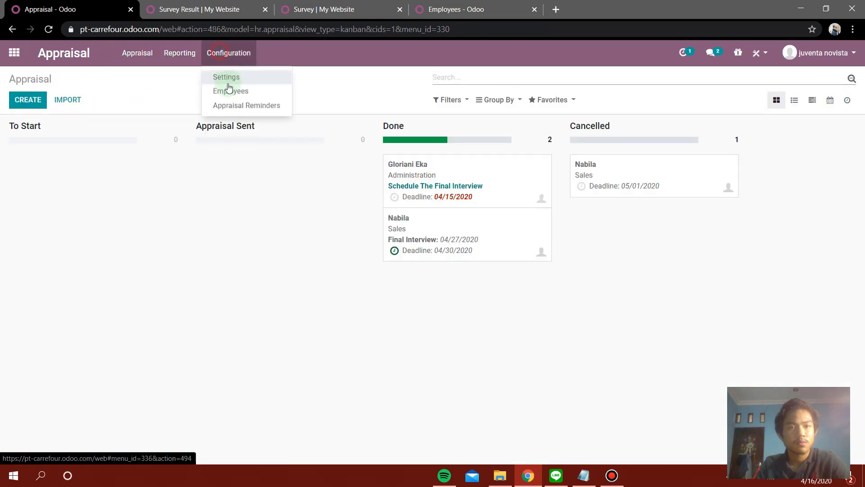
left_click(235, 107)
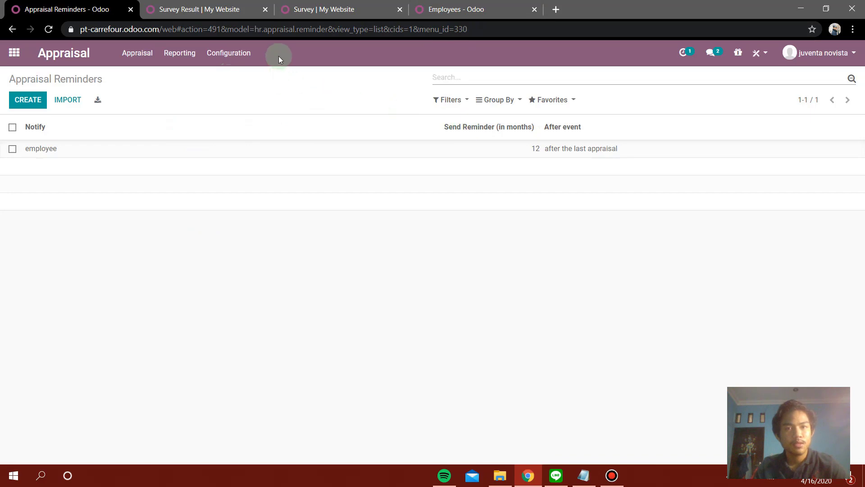
Look through the other browser tabs, then launch the Surveys app.
left_click(224, 10)
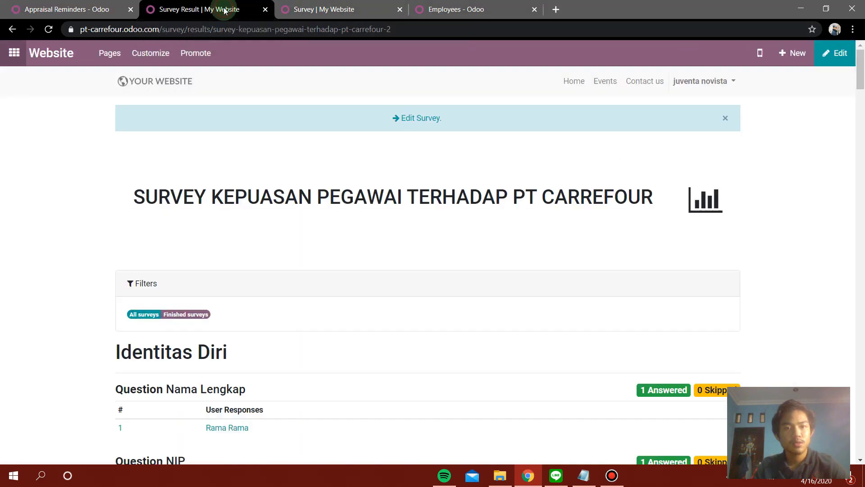
left_click(296, 4)
left_click(460, 6)
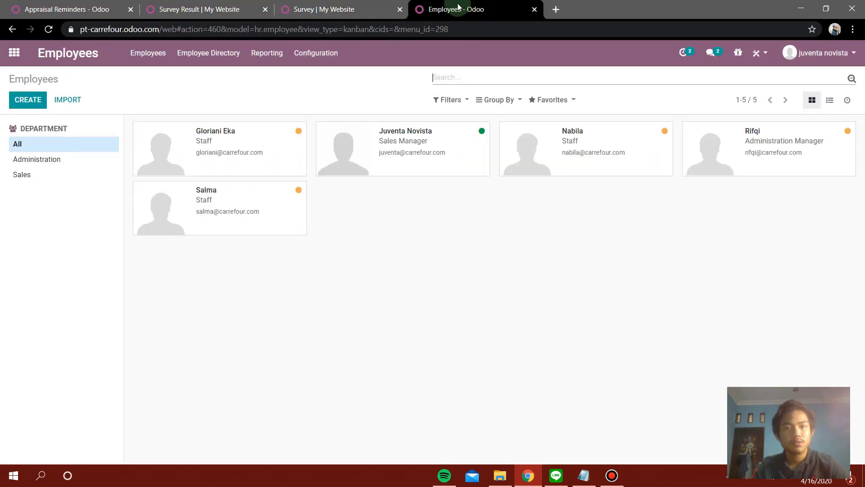
left_click(55, 9)
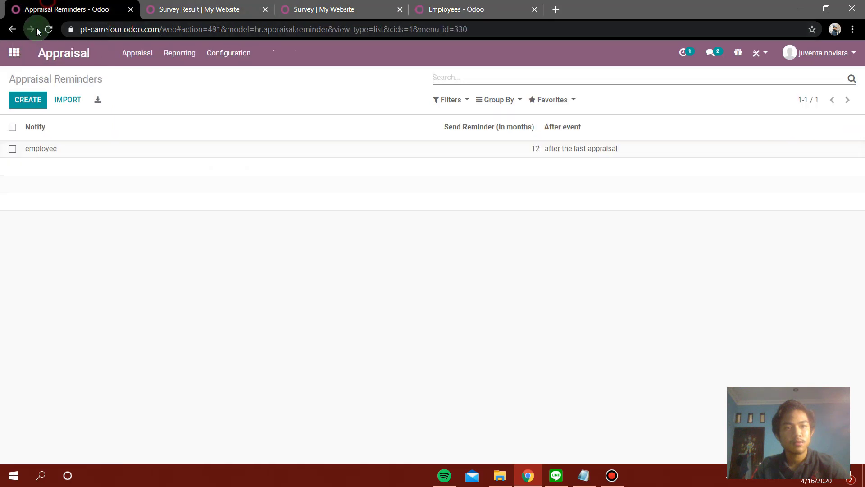
left_click(14, 53)
left_click(640, 230)
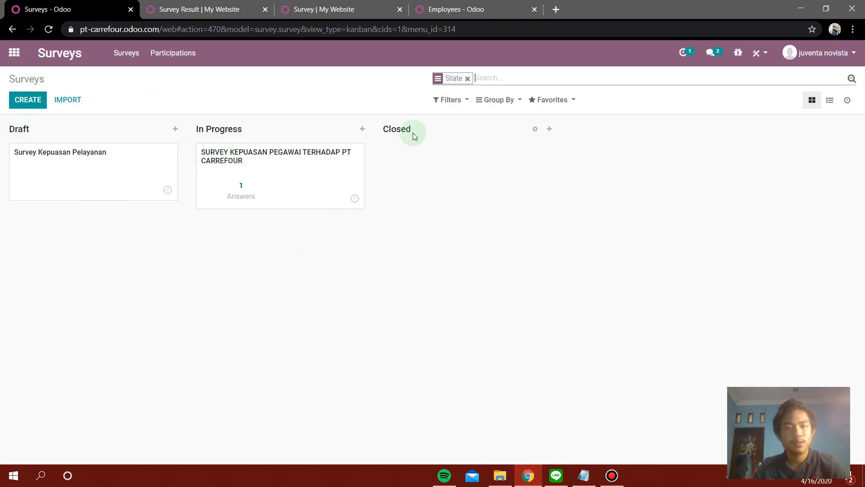
Inspect the 'Survey Kepuasan Pelayanan' draft survey, then return to the survey list.
left_click(54, 162)
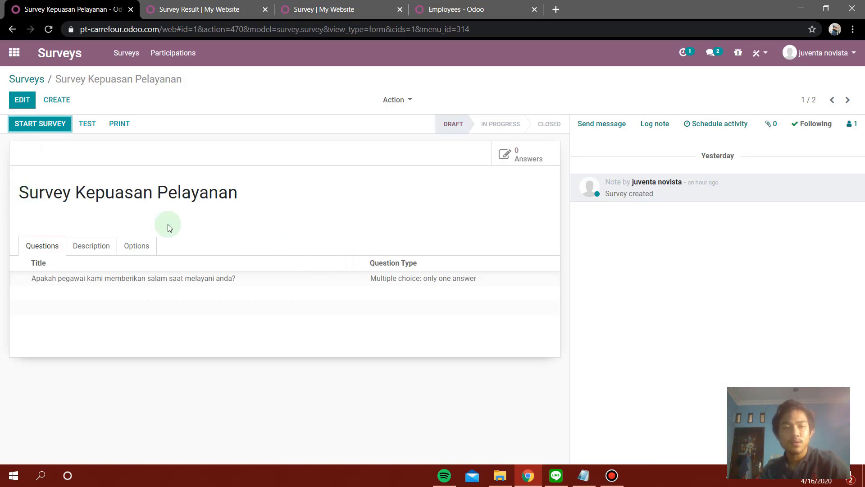
left_click_drag(28, 193, 228, 191)
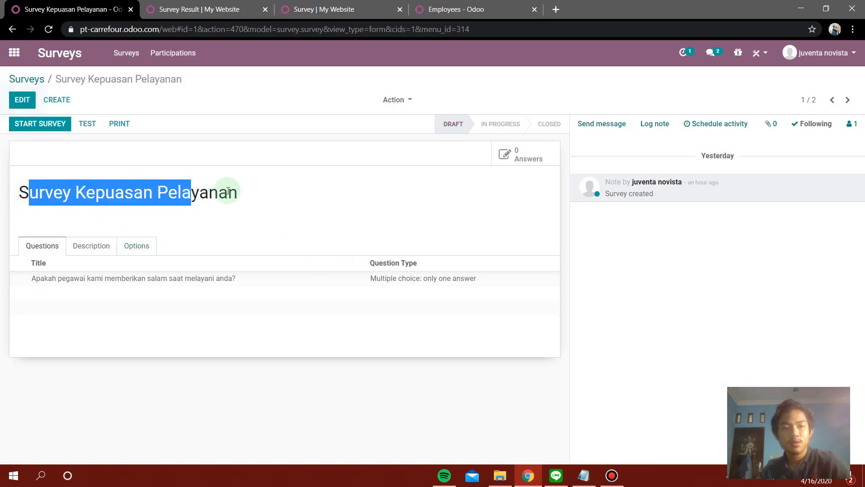
left_click(228, 191)
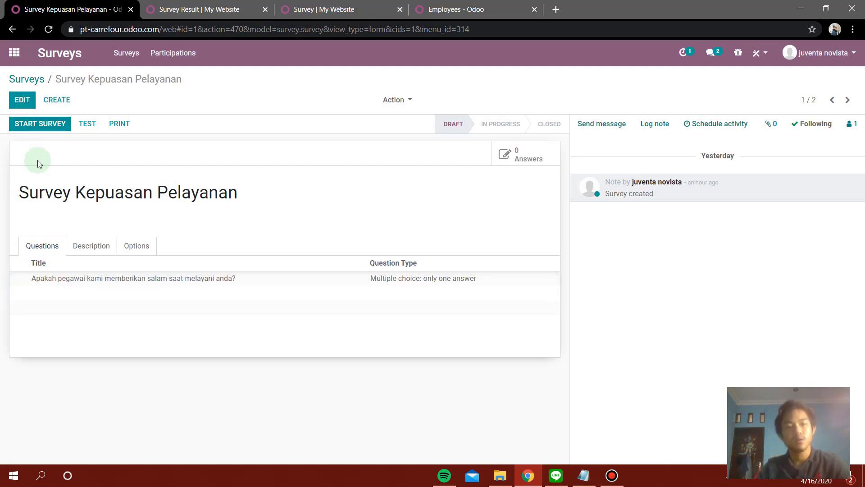
left_click(31, 81)
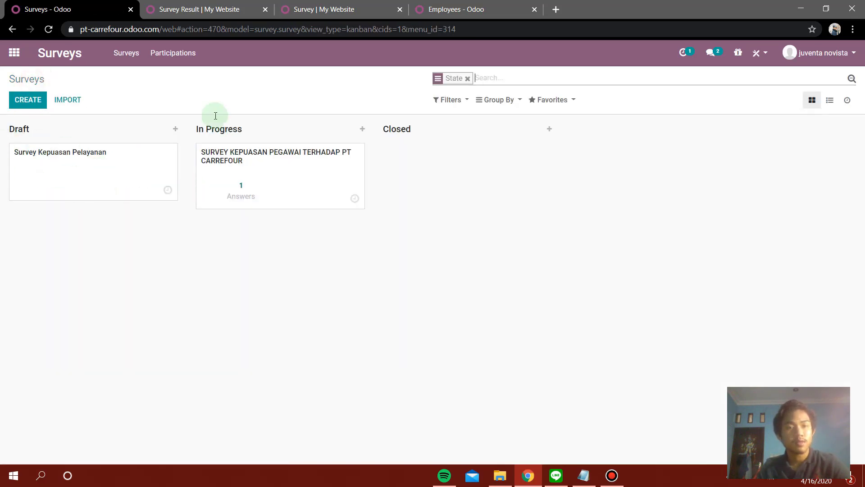
Open the employee satisfaction survey and look over its form.
left_click(278, 160)
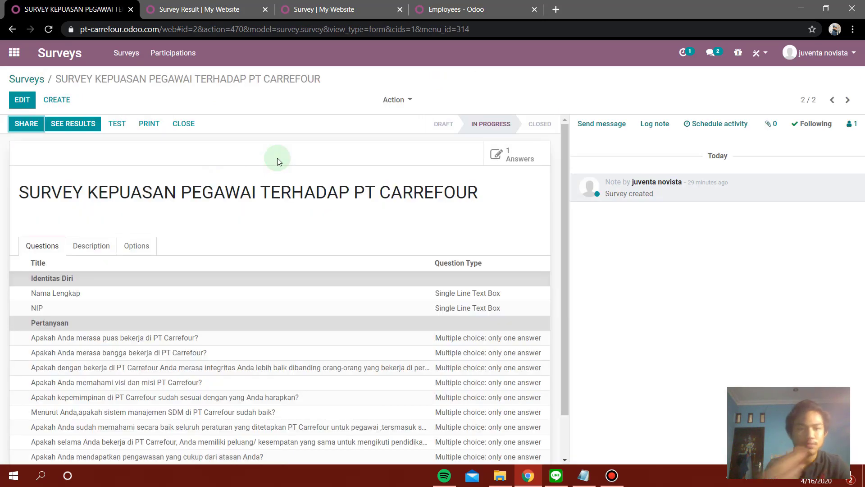
scroll(285, 170, "down", 2)
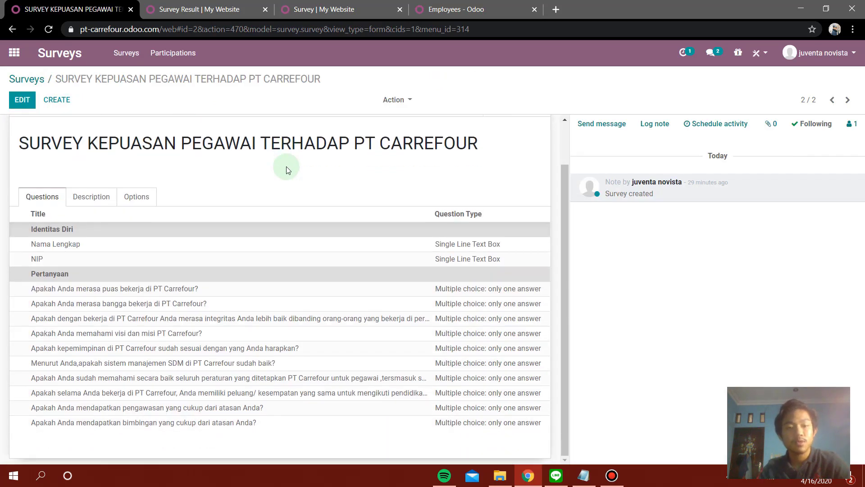
scroll(245, 216, "up", 2)
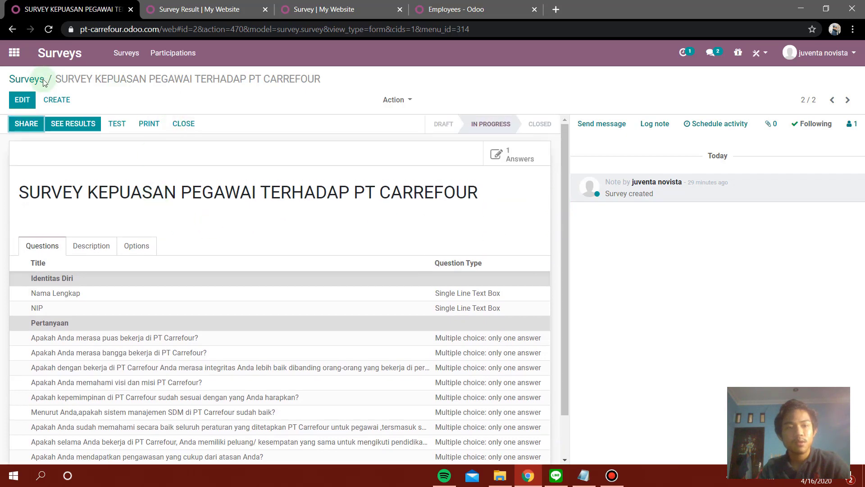
left_click(27, 78)
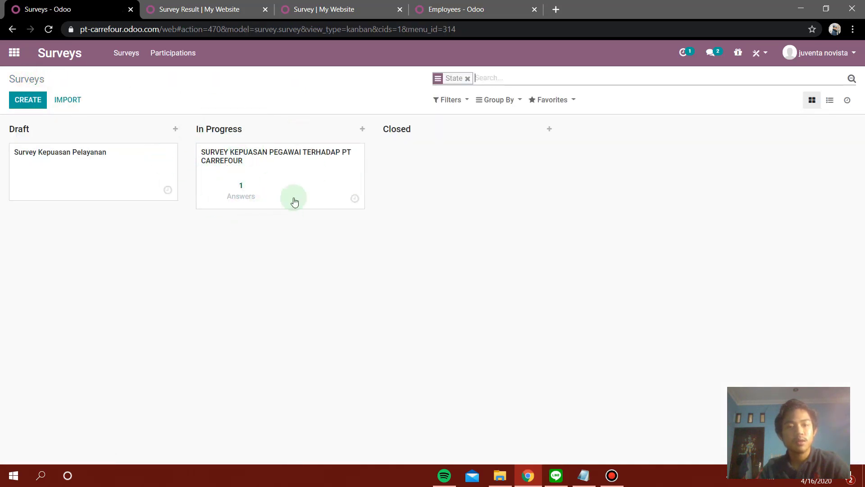
left_click(227, 159)
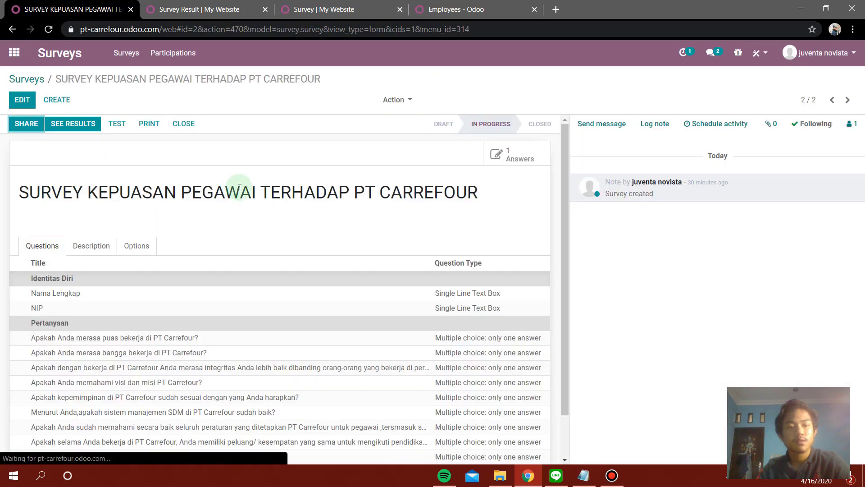
scroll(241, 187, "down", 1)
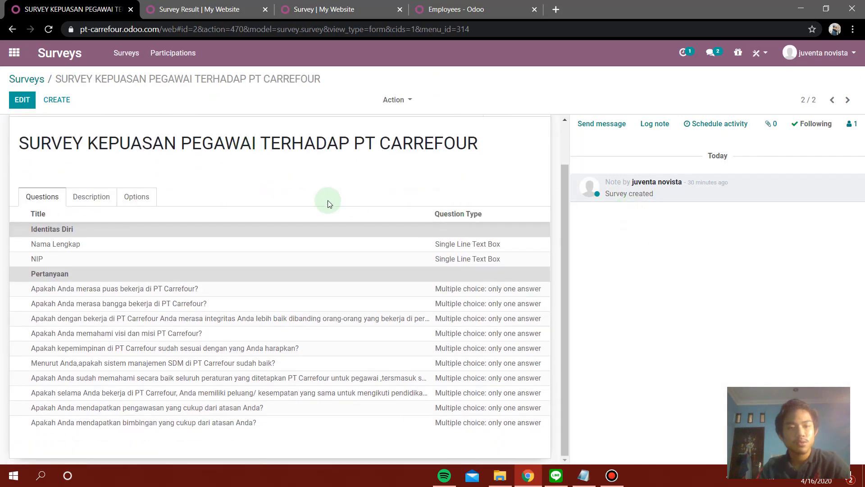
scroll(89, 283, "up", 1)
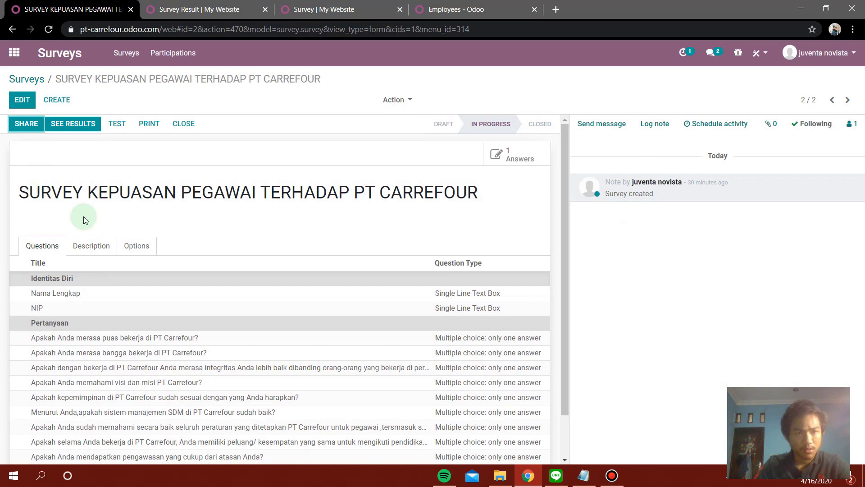
scroll(477, 315, "down", 1)
scroll(135, 261, "up", 1)
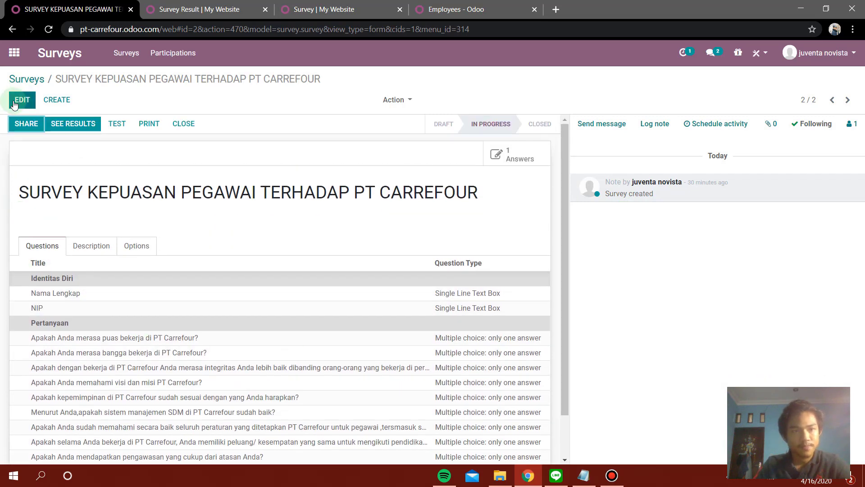
Switch the survey to edit mode and start adding a new question.
left_click(14, 104)
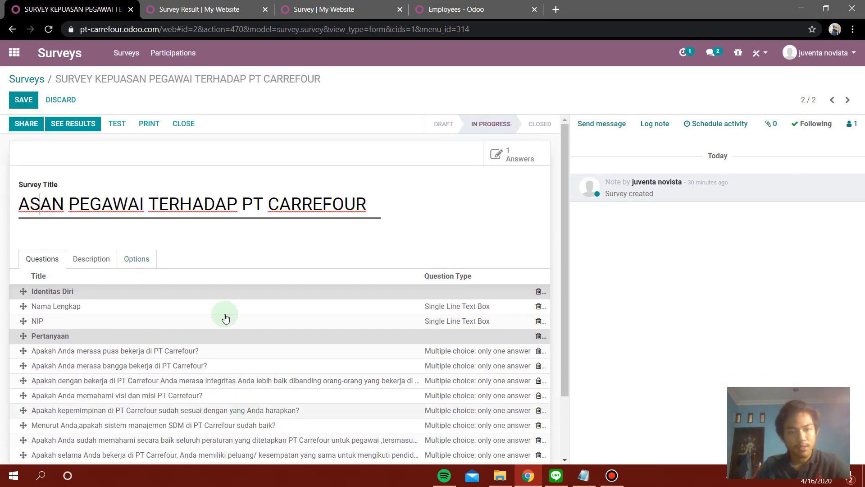
scroll(183, 261, "down", 2)
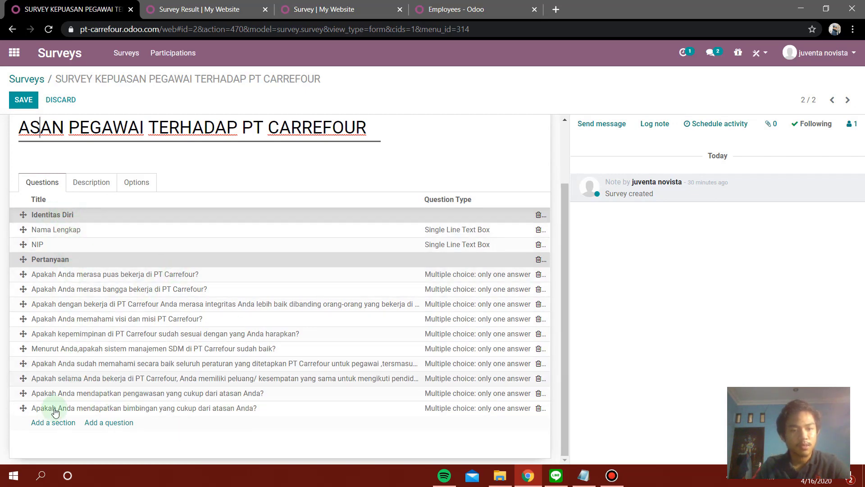
left_click(98, 424)
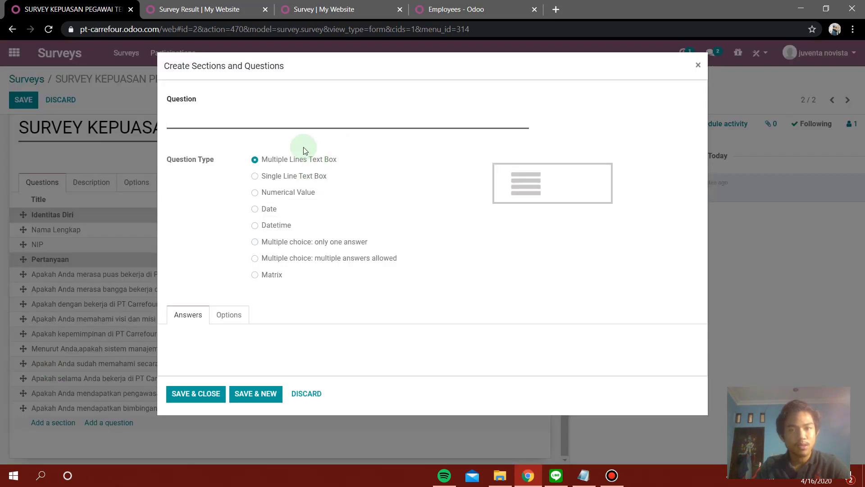
Put the cursor in the new question field and dismiss the browser's autofill suggestions.
left_click(275, 121)
left_click(385, 106)
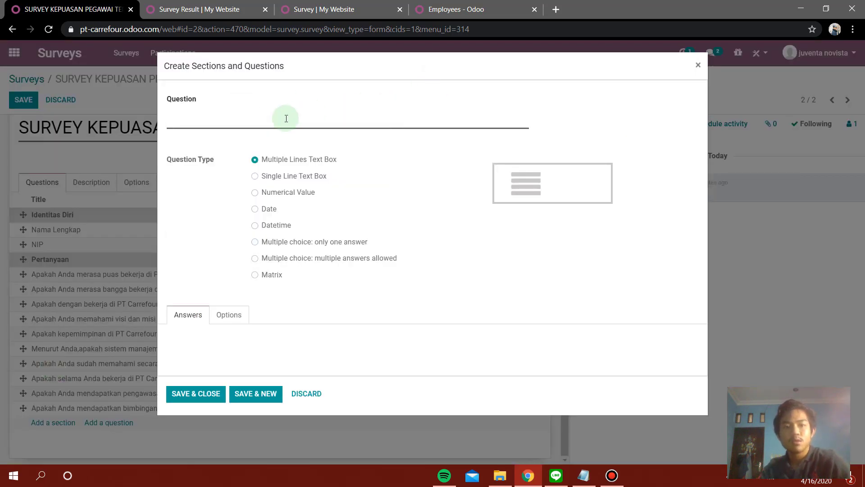
left_click(229, 121)
left_click(183, 98)
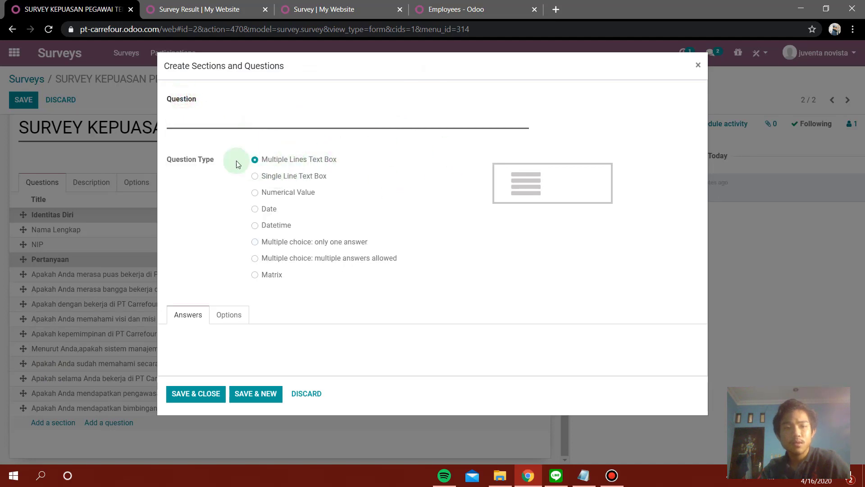
left_click_drag(166, 157, 239, 168)
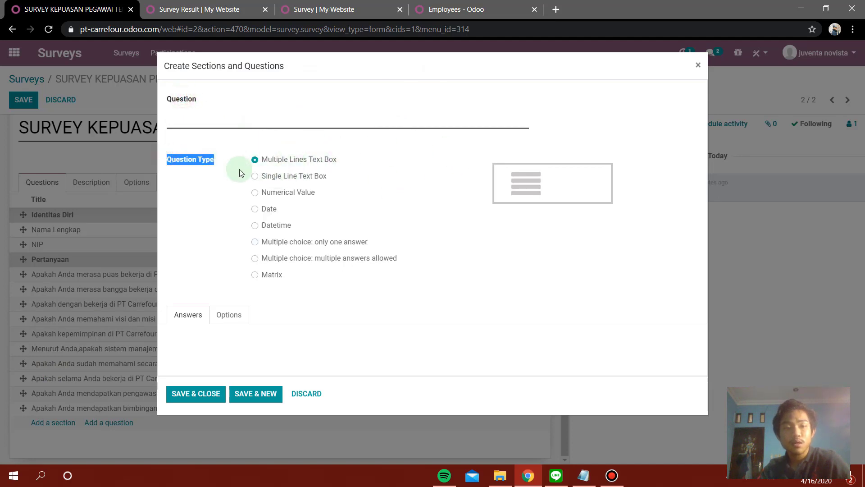
left_click(248, 215)
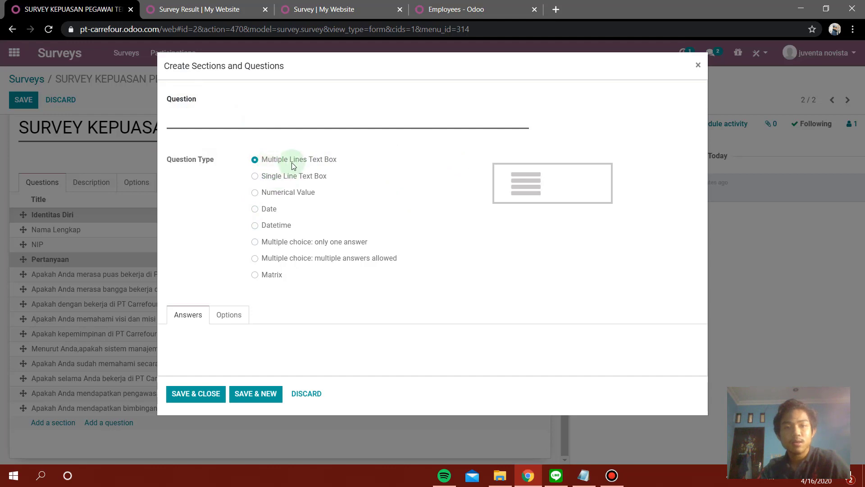
Preview the single-line text, numerical value, date and date-time question types.
left_click(283, 177)
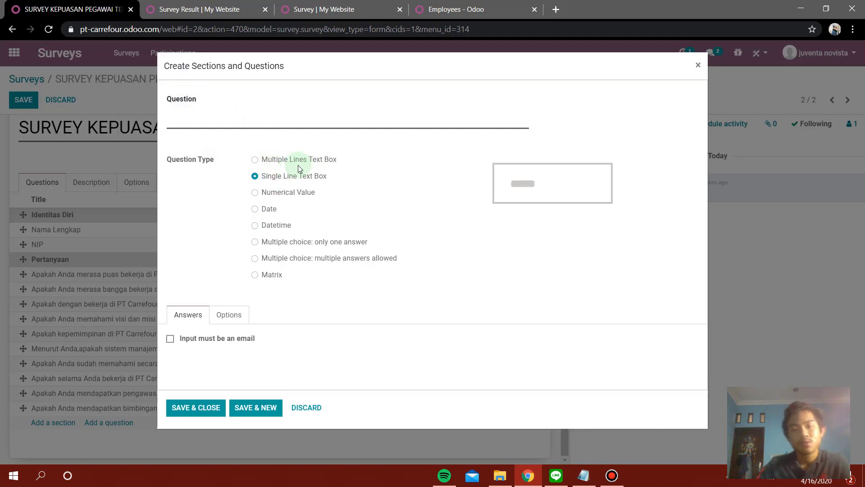
left_click(300, 197)
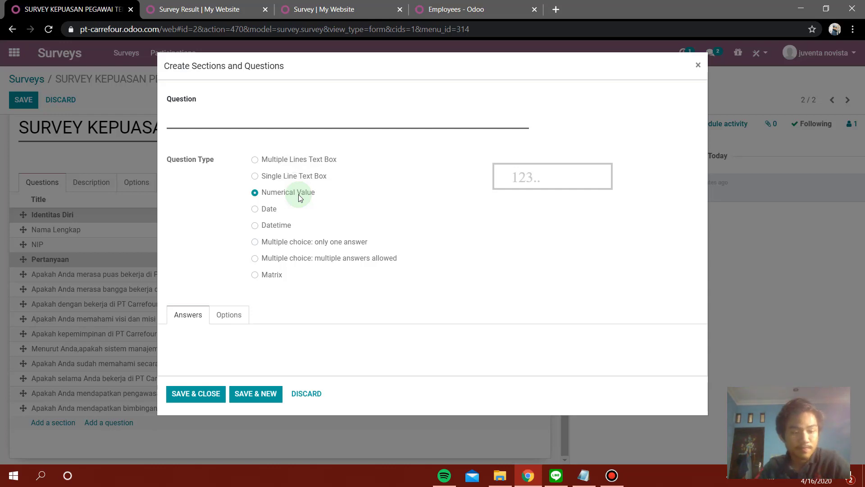
left_click(273, 211)
left_click(279, 228)
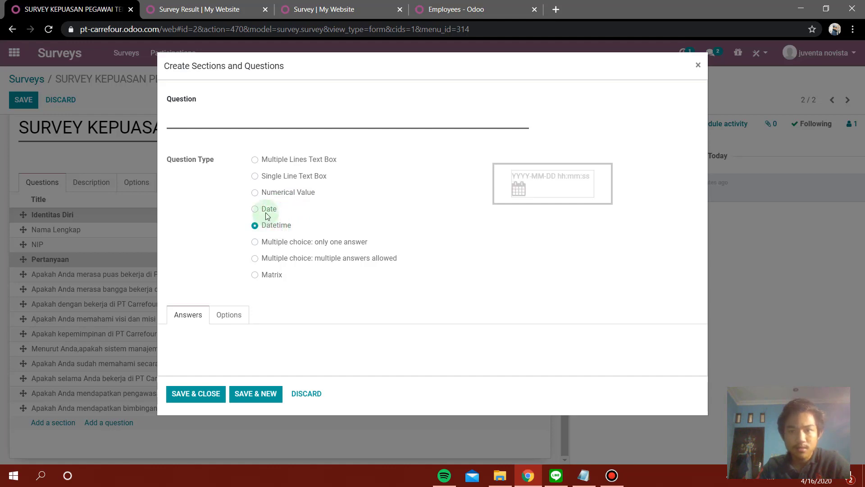
left_click(264, 212)
left_click(275, 225)
left_click(272, 207)
left_click(278, 229)
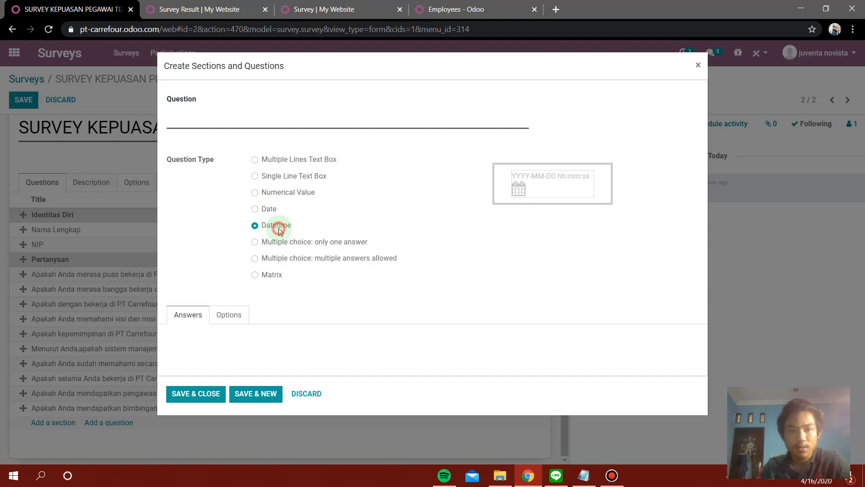
Preview the multiple-choice and matrix question types, then discard the dialog.
left_click(294, 244)
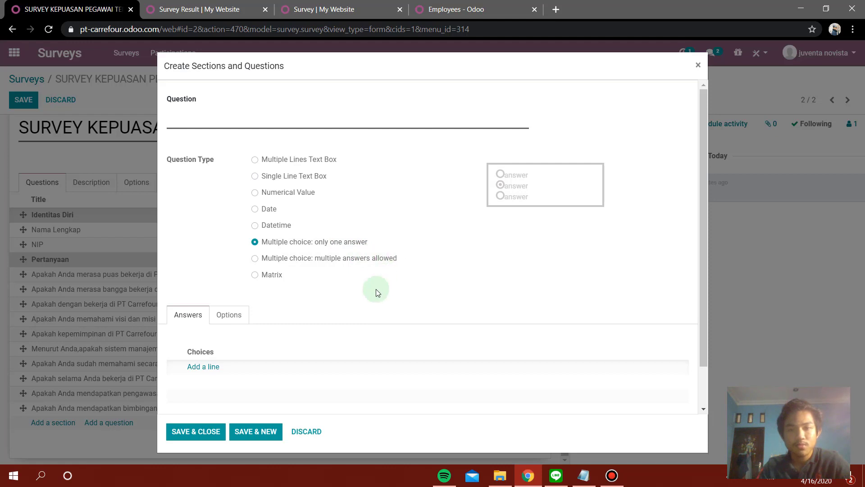
scroll(279, 251, "down", 1)
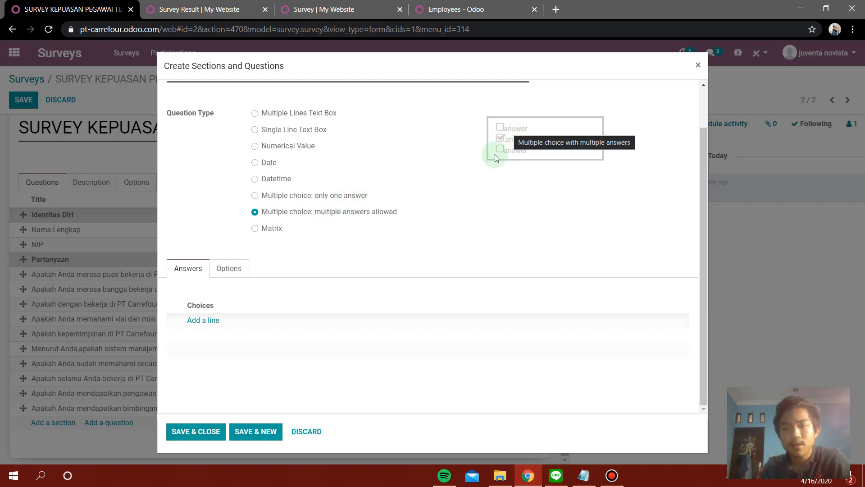
left_click(255, 228)
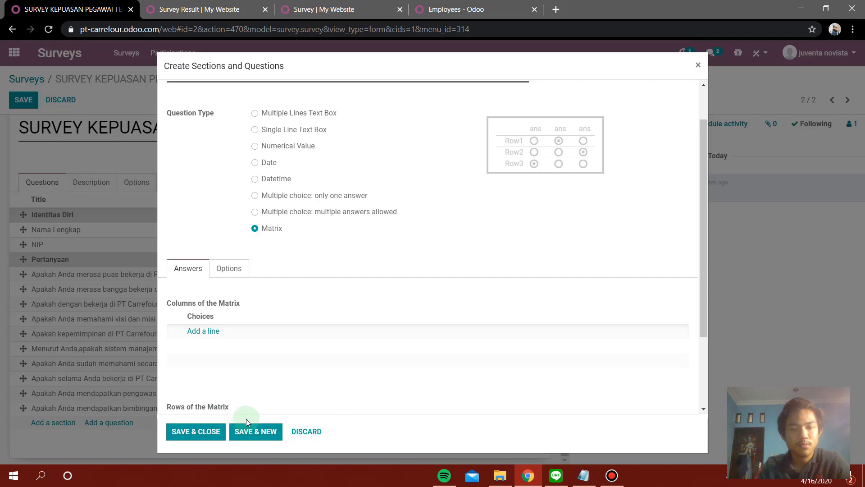
left_click(305, 431)
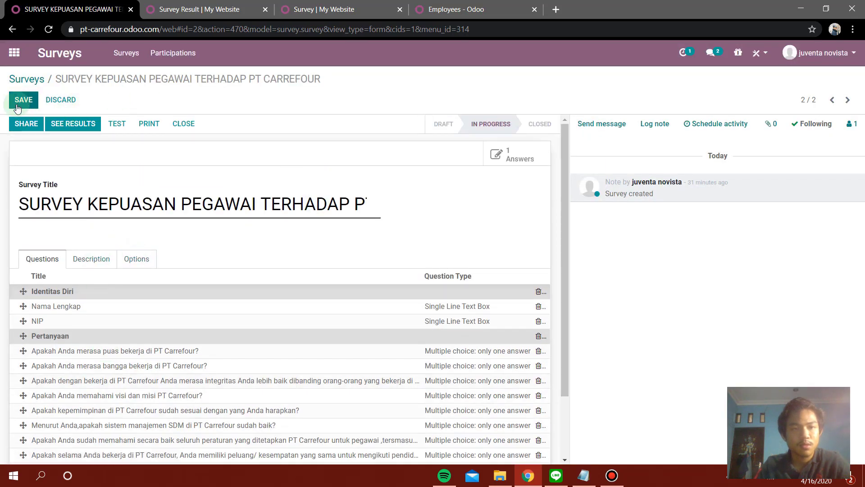
Save the survey and launch a test run of its answer page.
left_click(122, 129)
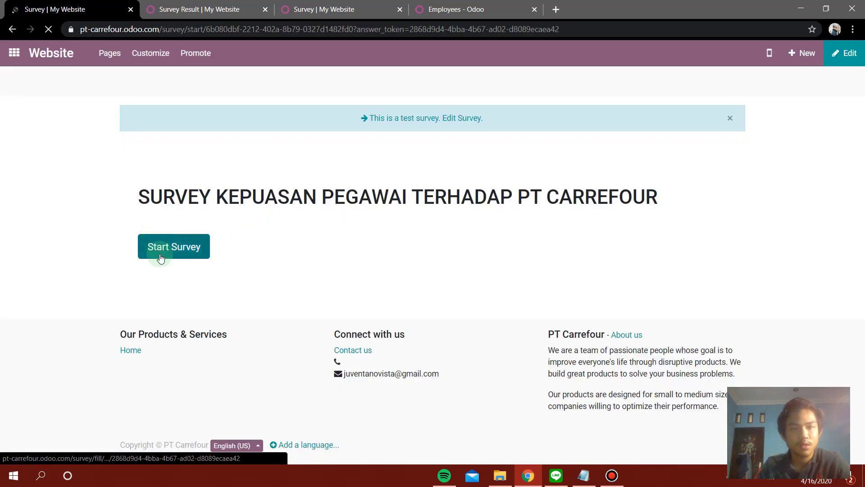
left_click(170, 247)
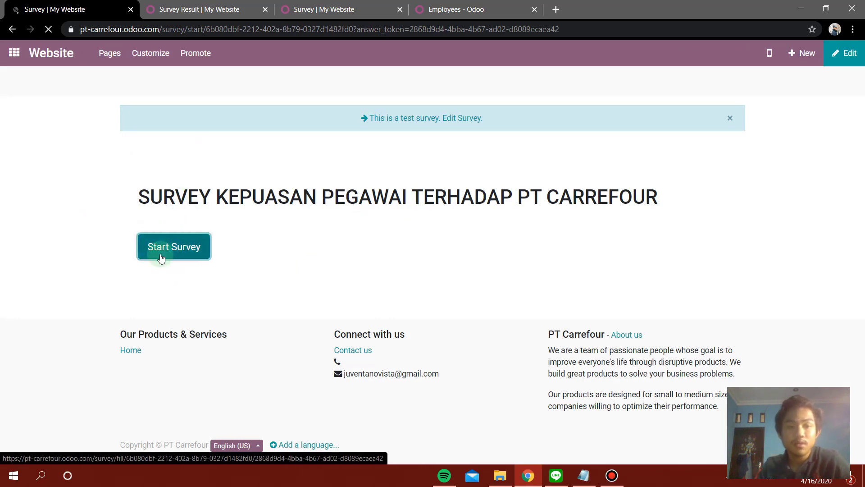
left_click(173, 251)
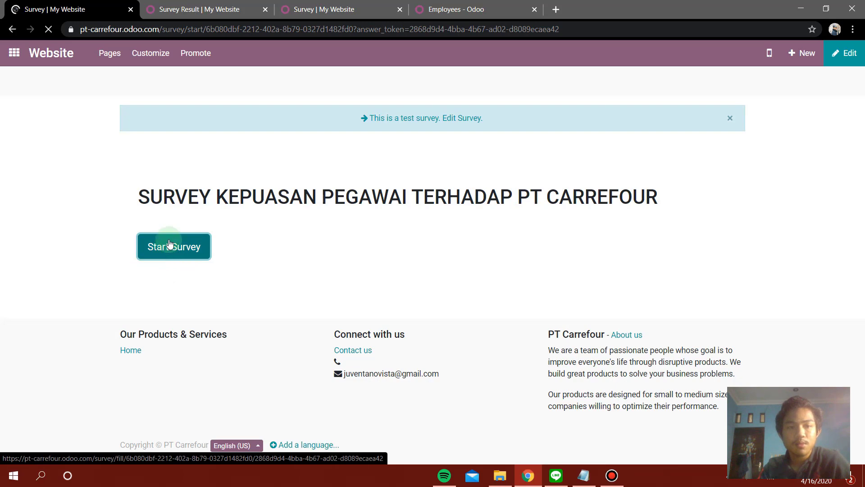
left_click(171, 247)
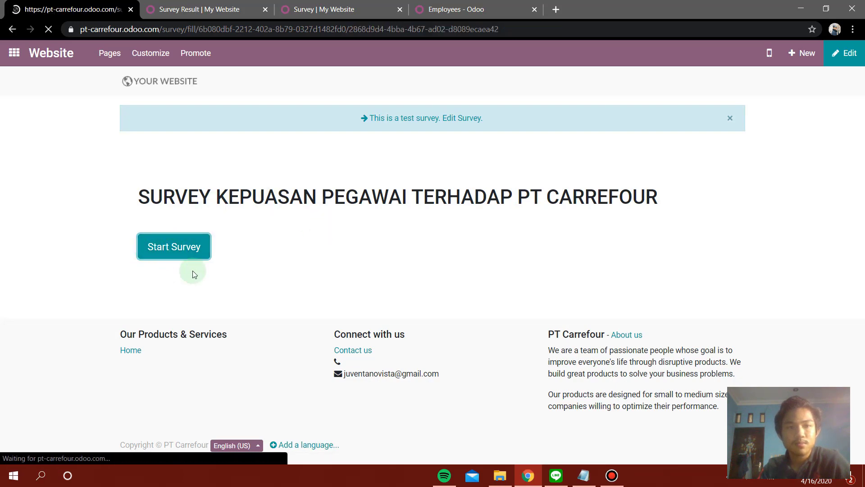
Try the Nama Lengkap and NIP fields on the test form, then go back to the survey form.
scroll(184, 269, "down", 4)
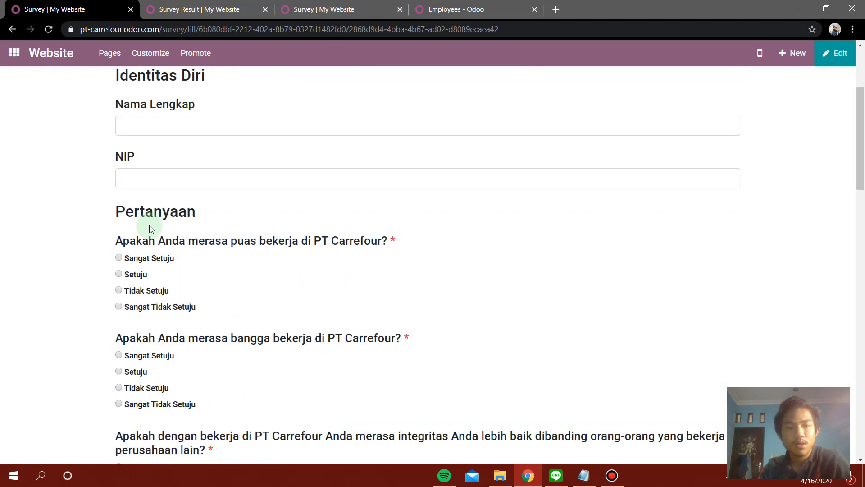
left_click(164, 114)
left_click(281, 165)
left_click(248, 113)
left_click(276, 171)
scroll(272, 179, "down", 3)
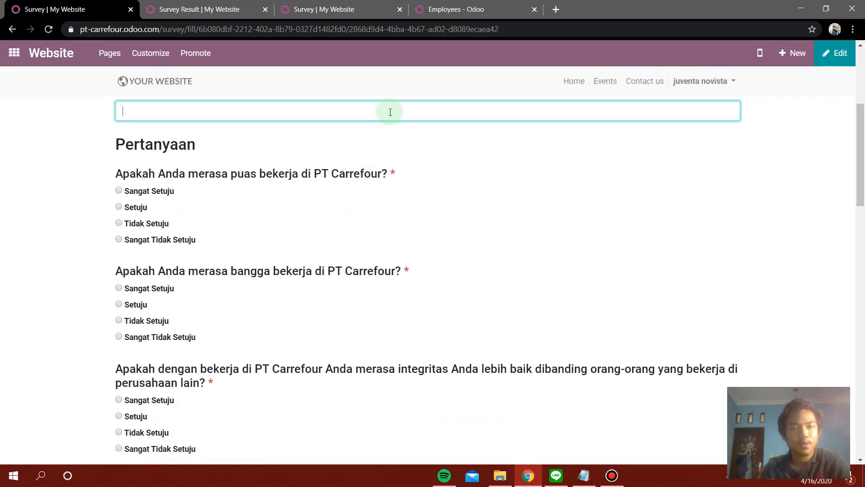
scroll(154, 124, "down", 3)
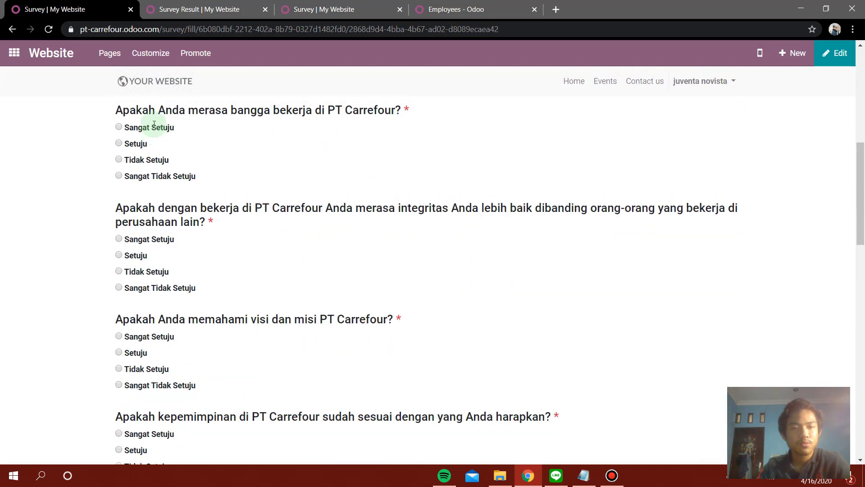
scroll(139, 135, "up", 3)
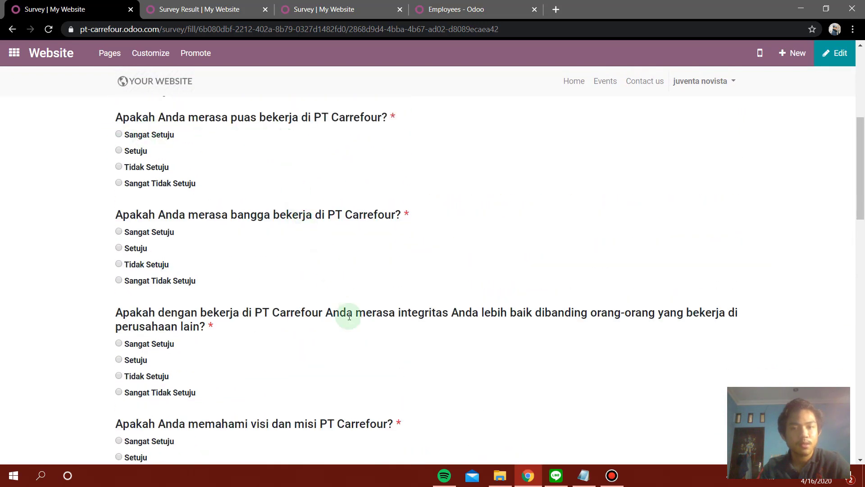
scroll(214, 271, "down", 12)
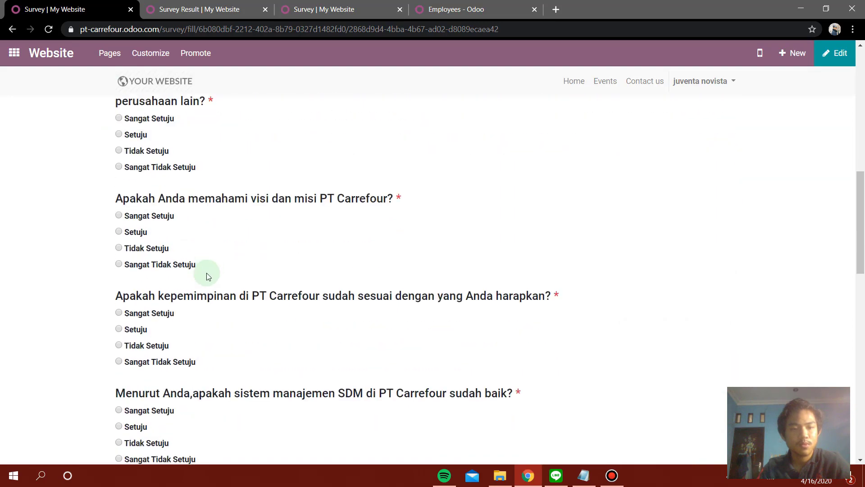
scroll(203, 280, "down", 6)
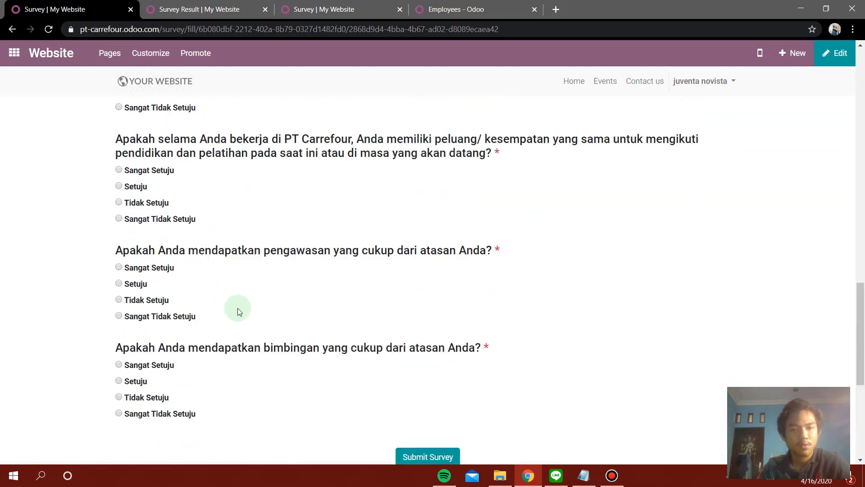
scroll(237, 308, "up", 20)
left_click(12, 29)
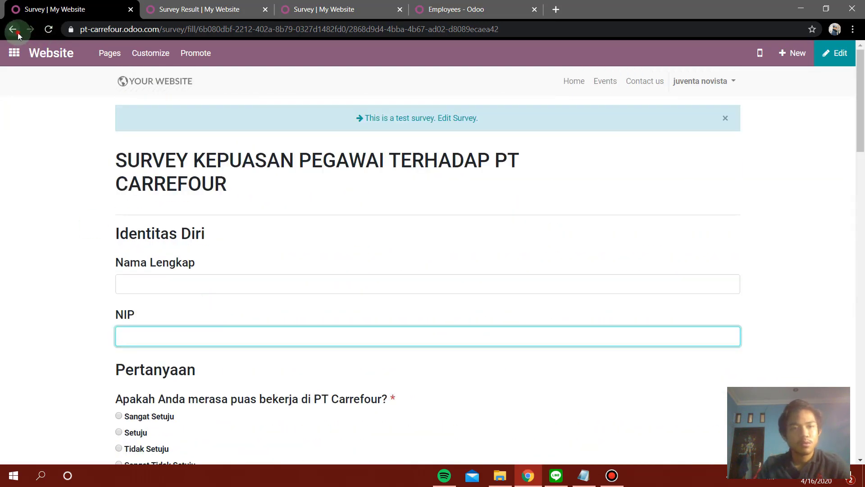
left_click(12, 30)
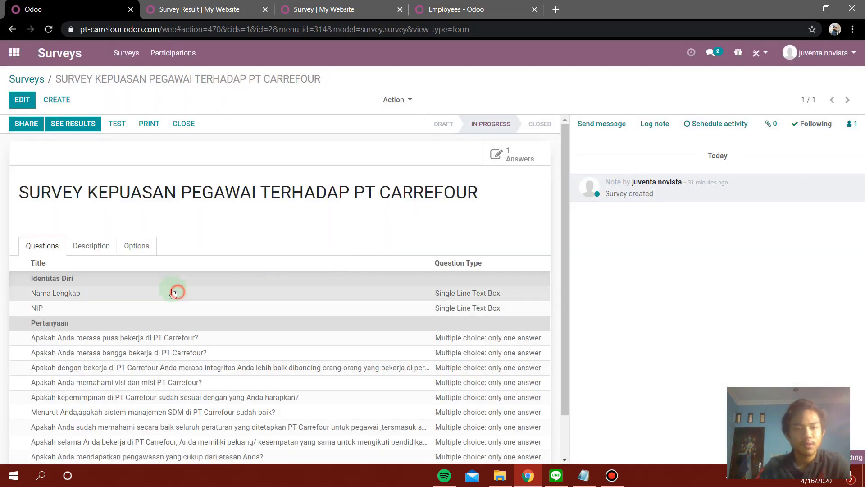
Check the Nama Lengkap question's options, then put the survey into edit mode.
left_click(189, 293)
left_click(231, 230)
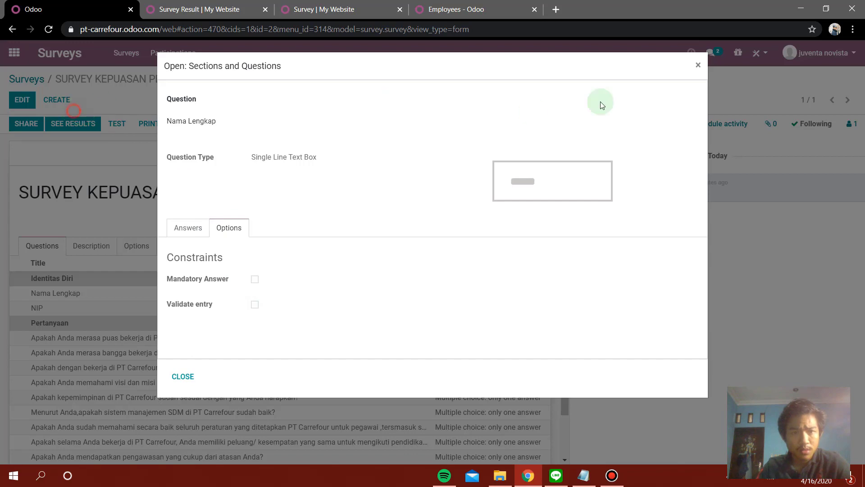
left_click(697, 66)
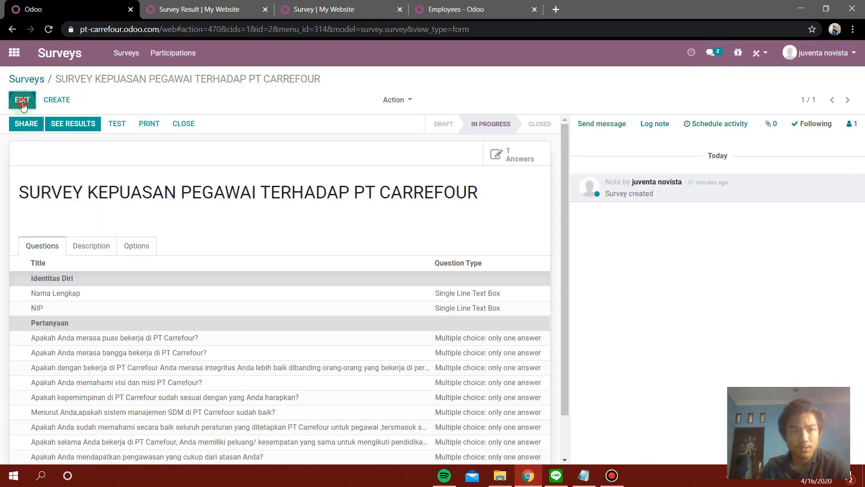
left_click(23, 99)
Make Nama Lengkap a mandatory answer, with validation left off, and save the question.
left_click(244, 305)
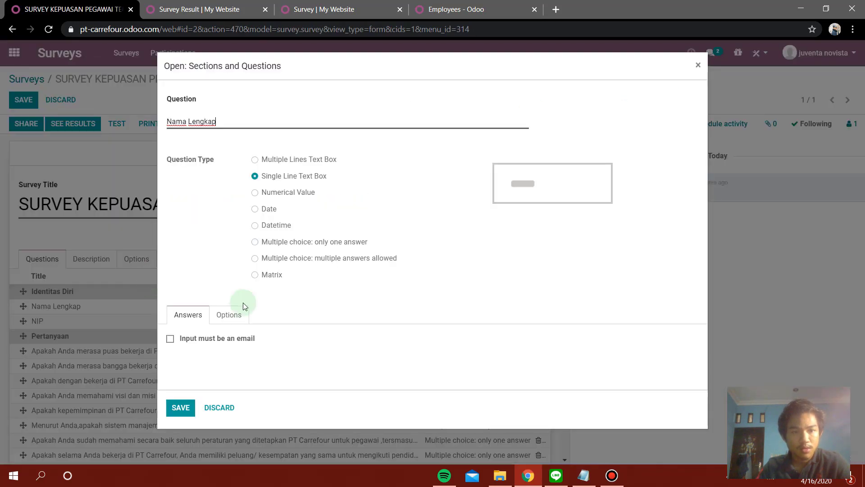
left_click(235, 316)
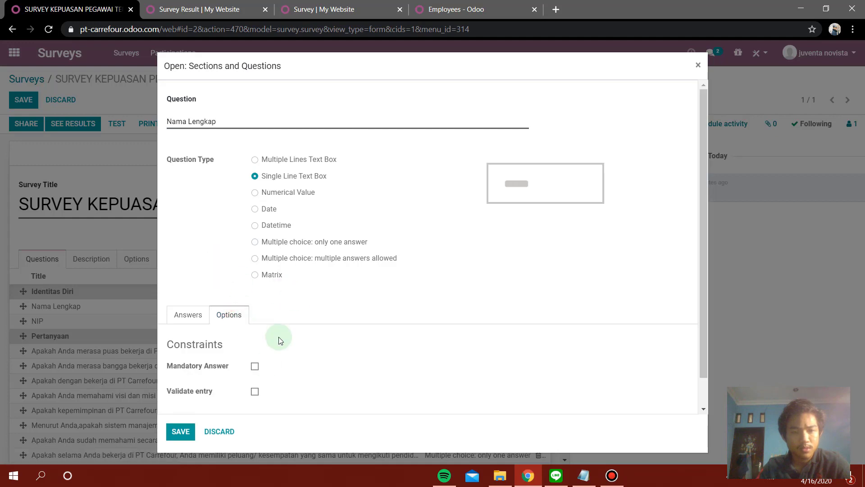
left_click(254, 366)
scroll(280, 362, "down", 1)
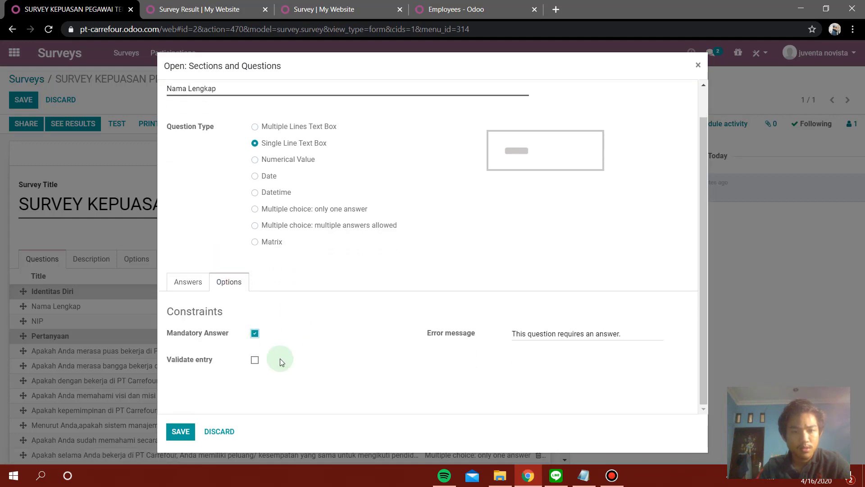
left_click(255, 362)
left_click(255, 362)
left_click(185, 440)
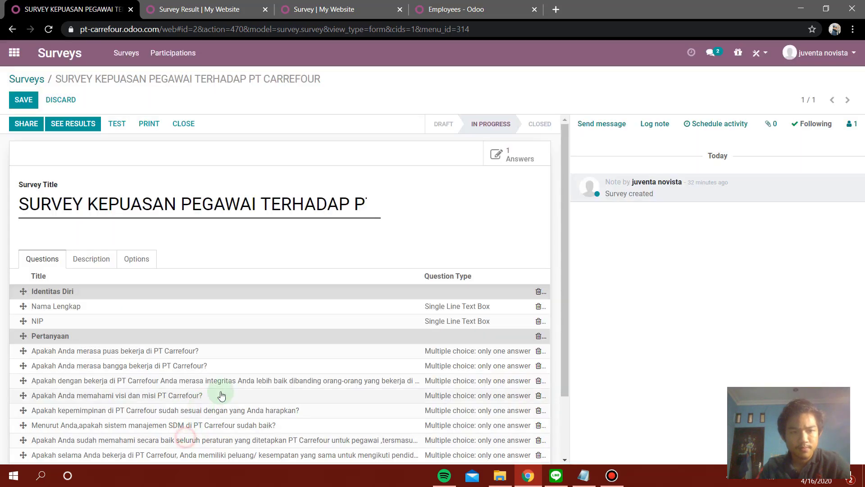
Make NIP a mandatory answer, save the question, and save the survey.
left_click(87, 321)
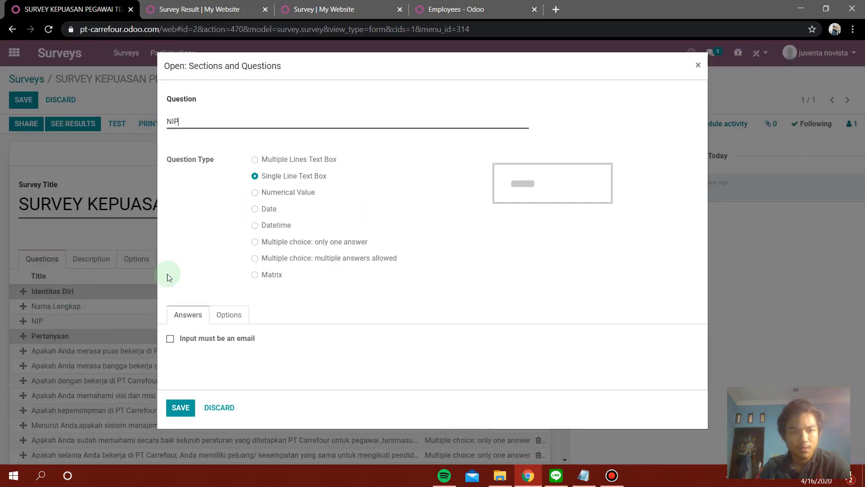
left_click(229, 315)
left_click(254, 366)
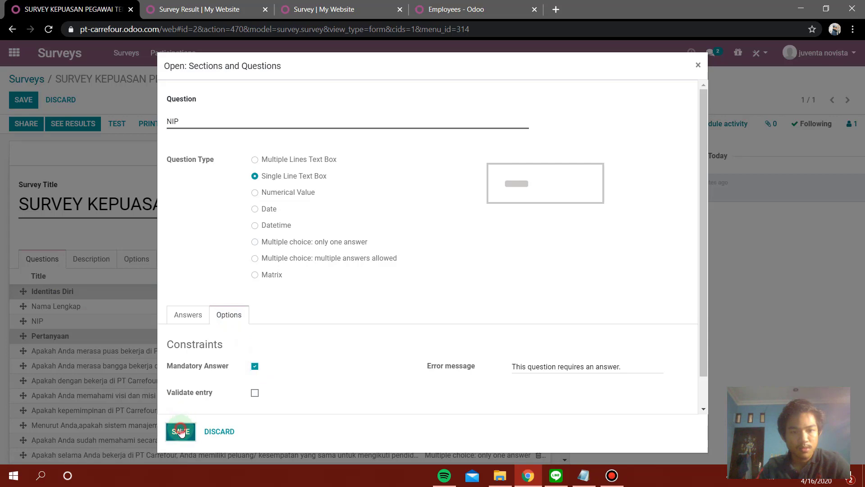
left_click(181, 432)
left_click(21, 99)
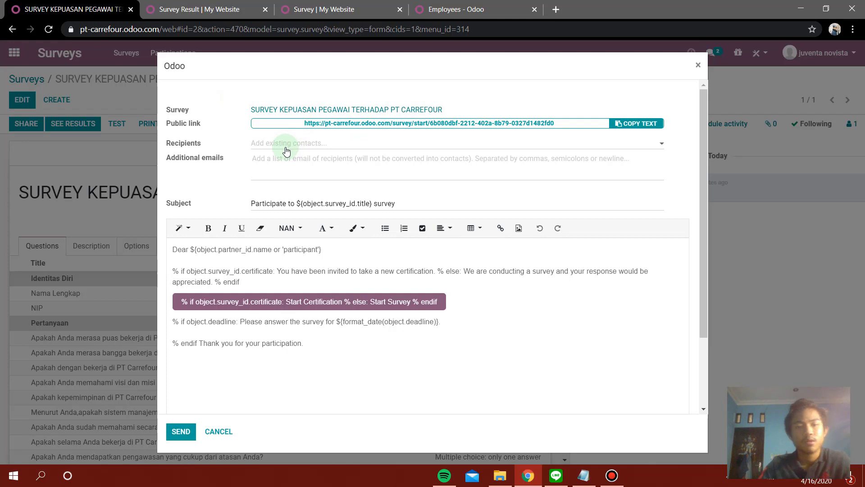
Review the share dialog's Recipients and Answer deadline, cancel it, and go to the website survey tab.
left_click(346, 149)
left_click(627, 183)
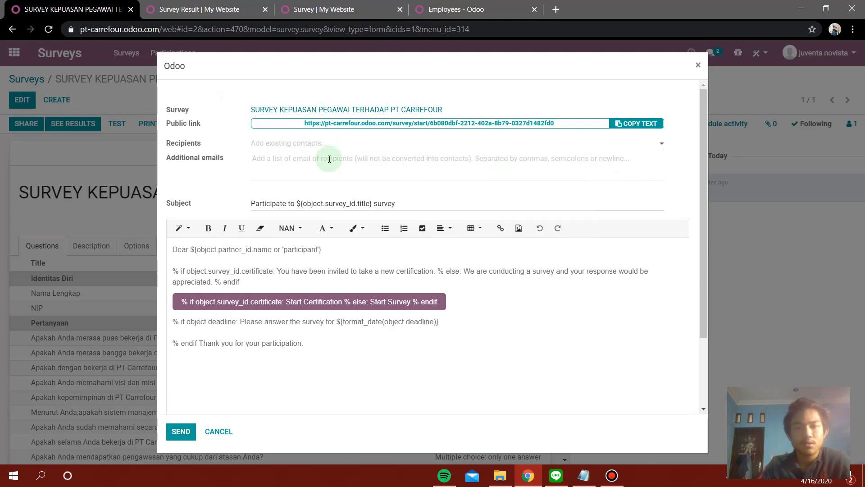
scroll(283, 174, "down", 1)
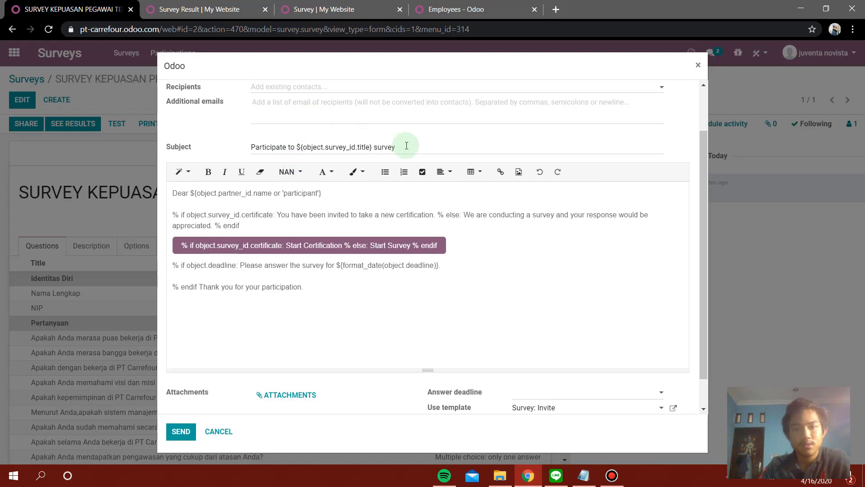
scroll(343, 199, "down", 1)
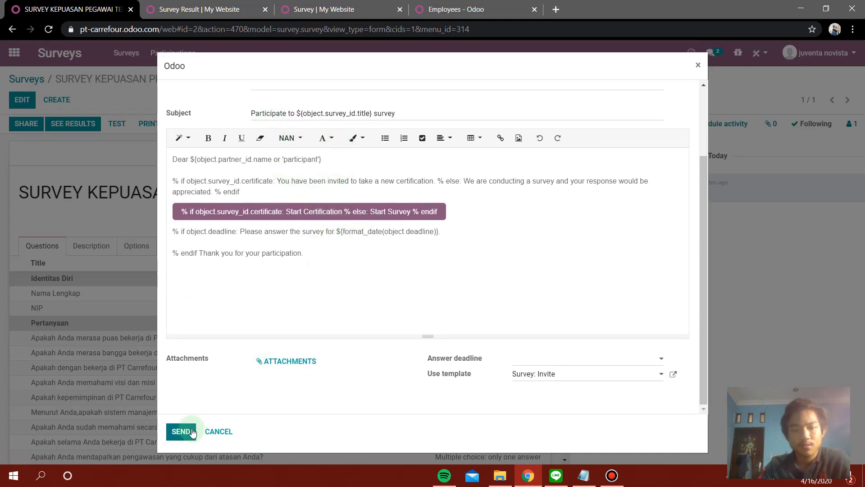
left_click(580, 363)
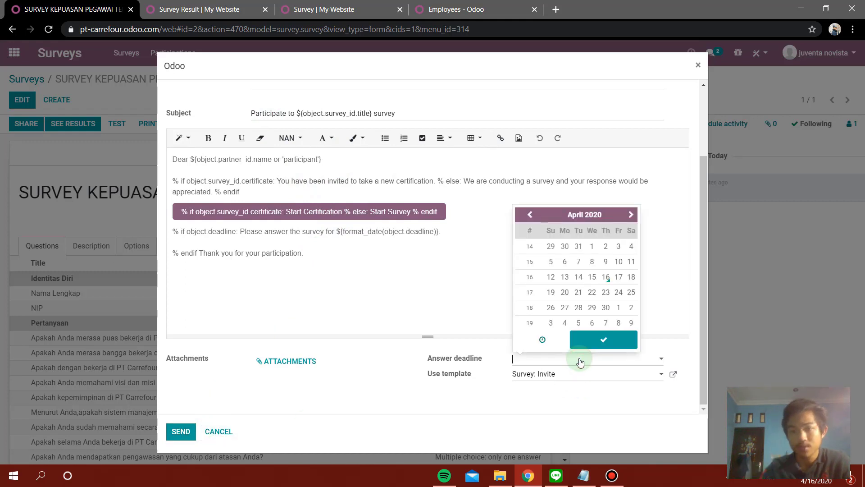
left_click(316, 382)
left_click(211, 431)
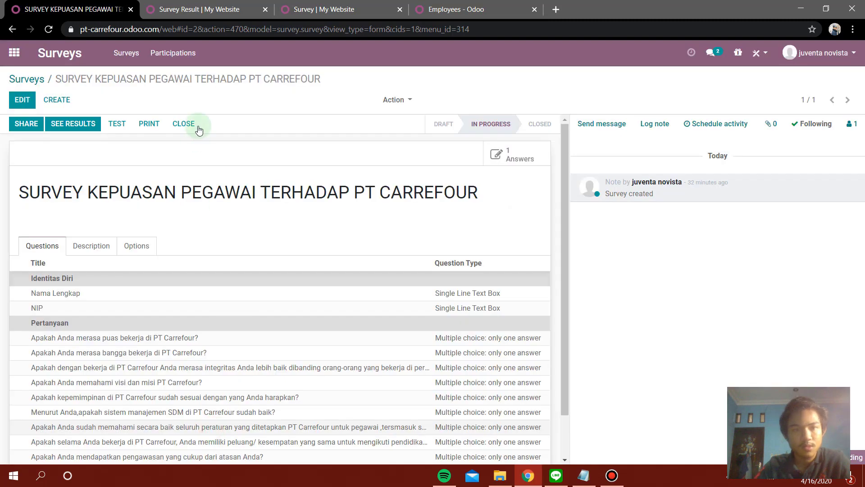
left_click(343, 9)
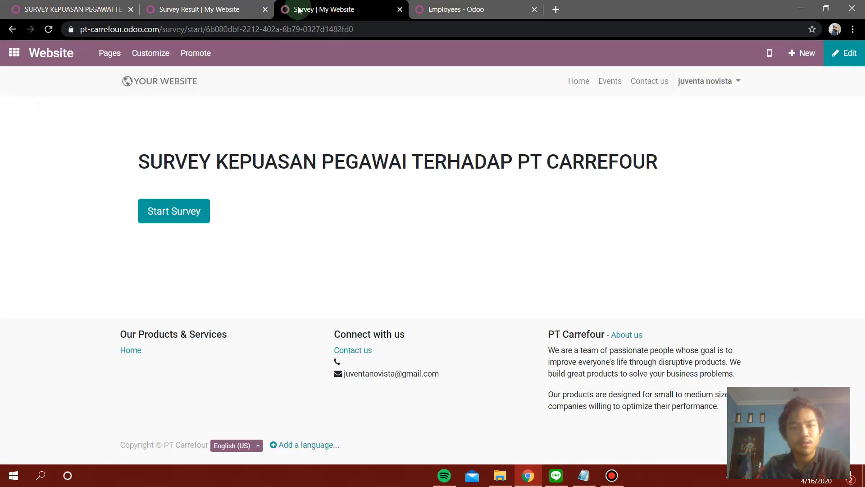
Reload and start the survey, entering the employee's full name and their NIP number.
left_click(48, 30)
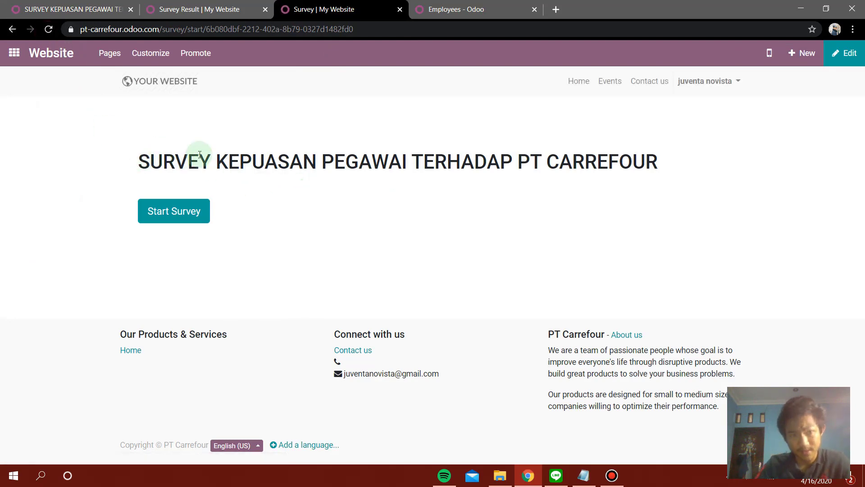
left_click(201, 211)
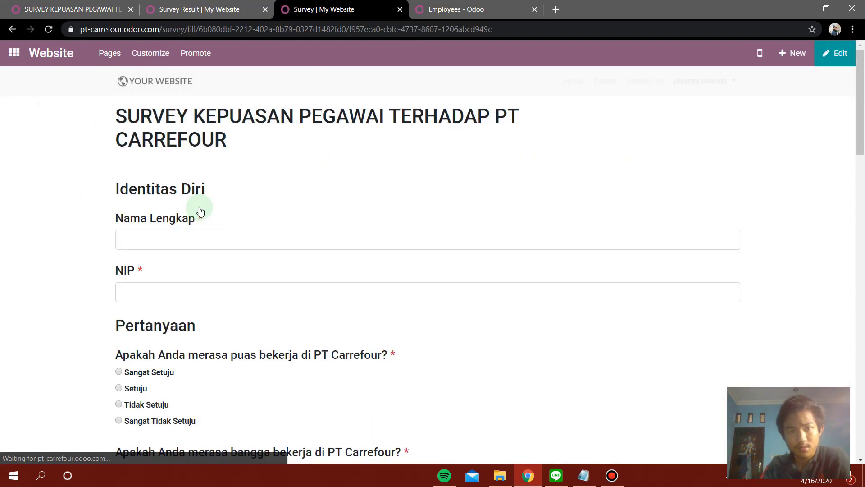
left_click(244, 238)
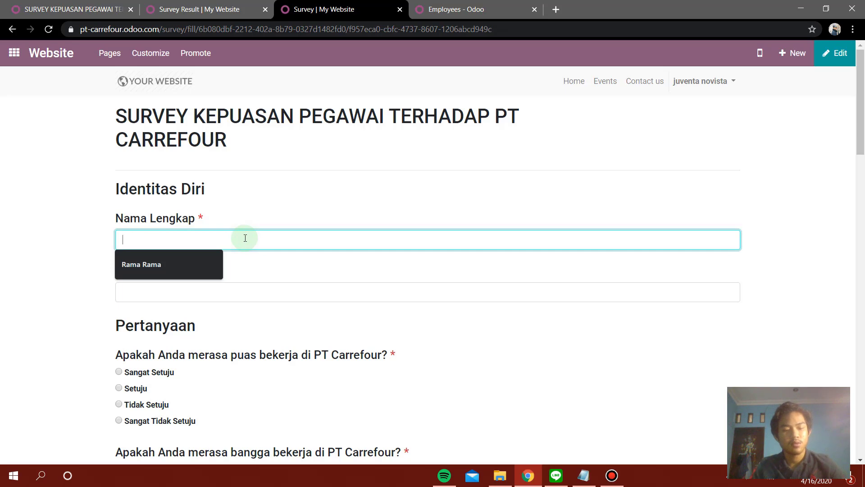
key("Tab")
key("Down")
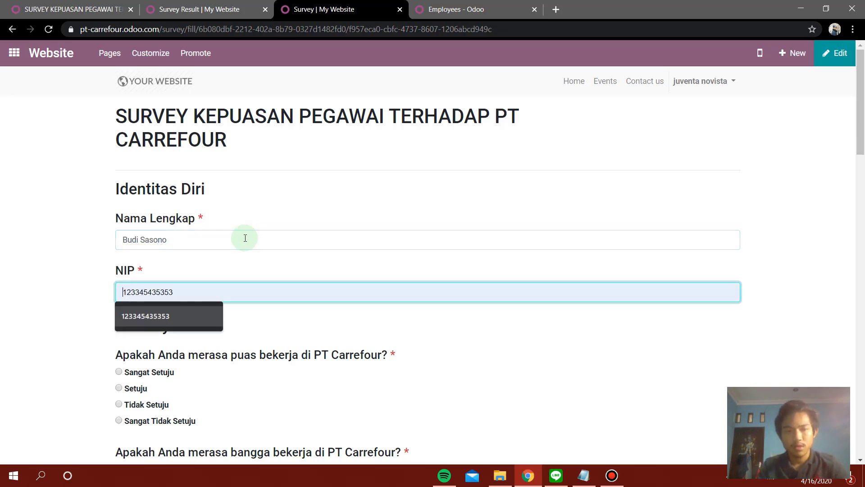
key("Up")
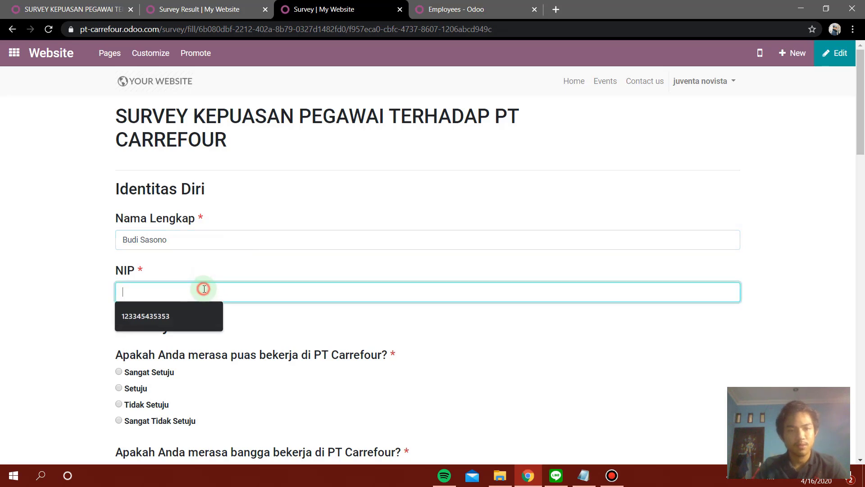
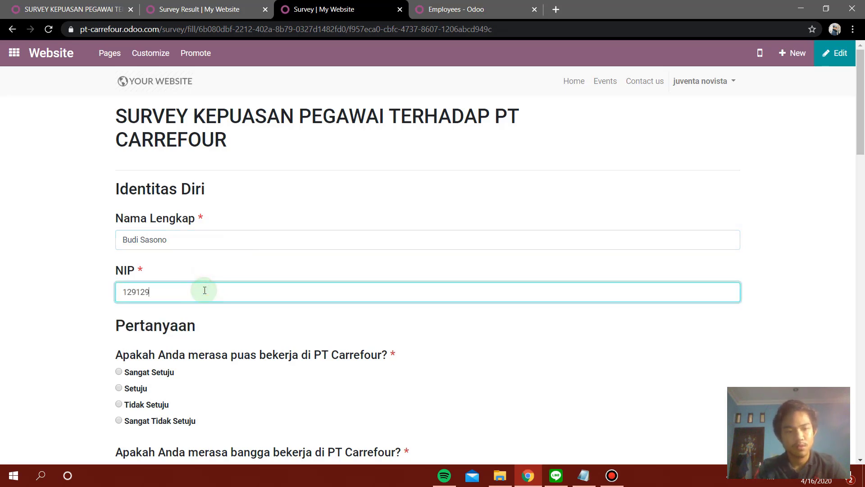
Answer Sangat Setuju for puas bekerja and integritas; Setuju for bangga bekerja, visi dan misi, SDM management.
scroll(193, 211, "down", 3)
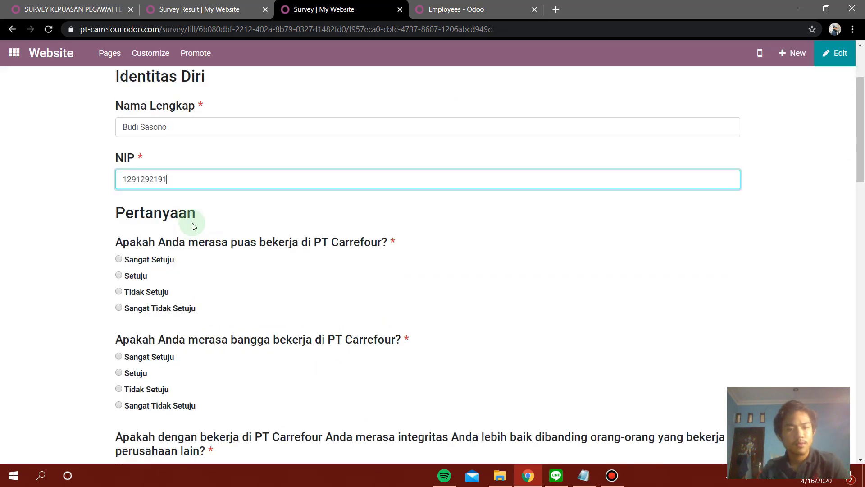
scroll(189, 238, "down", 1)
left_click(119, 202)
left_click(119, 316)
scroll(120, 323, "down", 1)
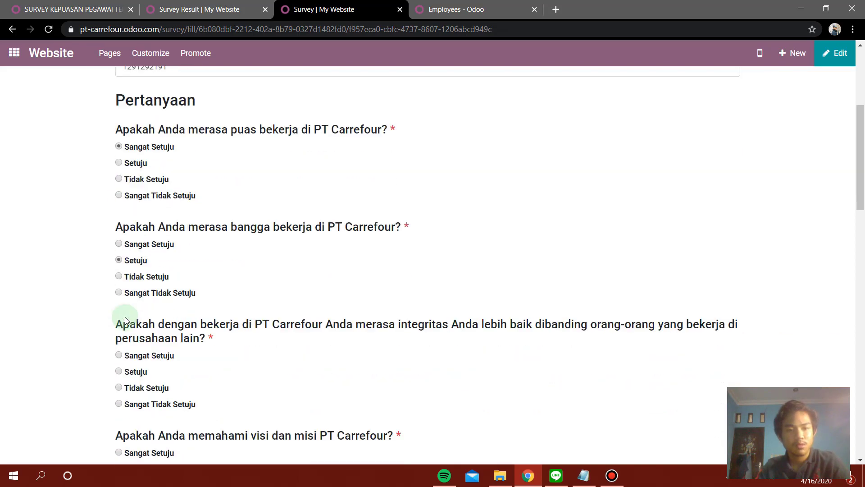
left_click(120, 354)
scroll(121, 355, "down", 3)
left_click(119, 303)
scroll(131, 324, "down", 1)
scroll(132, 335, "down", 2)
left_click(134, 332)
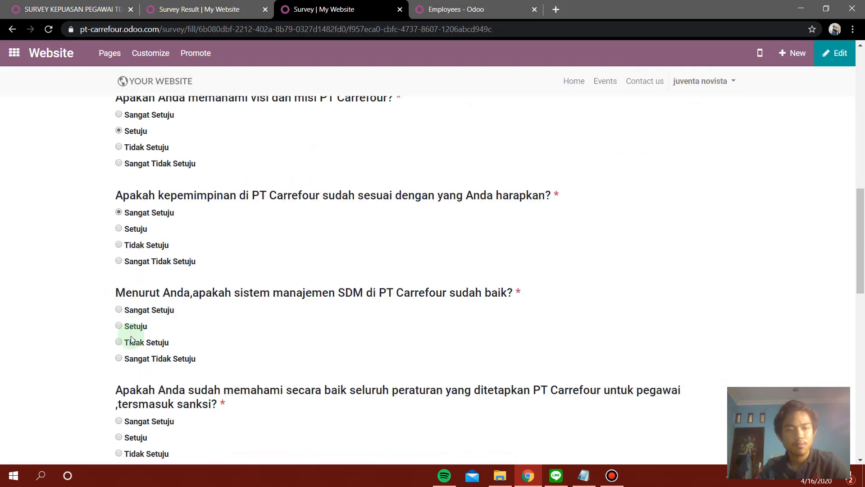
Scroll to the end of the form and submit the completed survey.
scroll(134, 326, "down", 2)
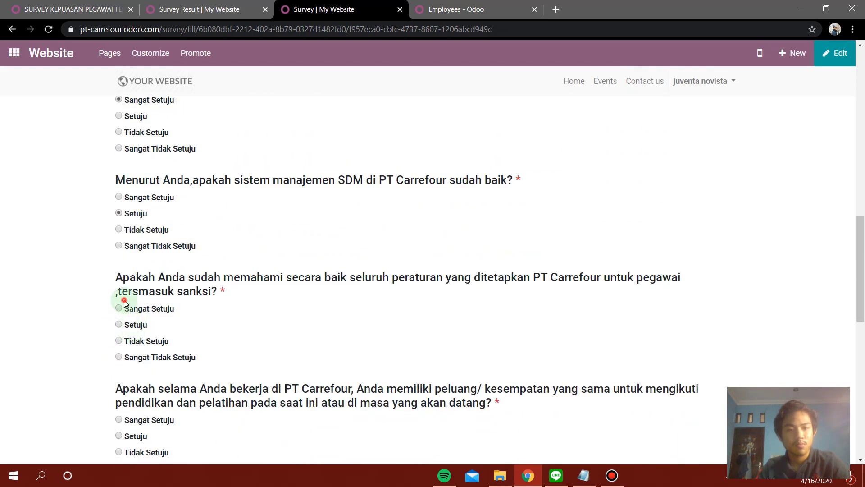
scroll(129, 324, "down", 1)
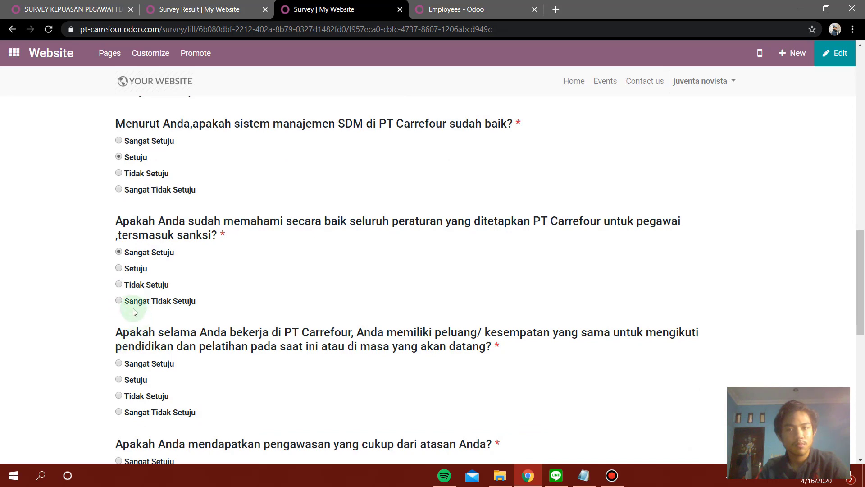
scroll(133, 312, "down", 1)
scroll(134, 329, "down", 1)
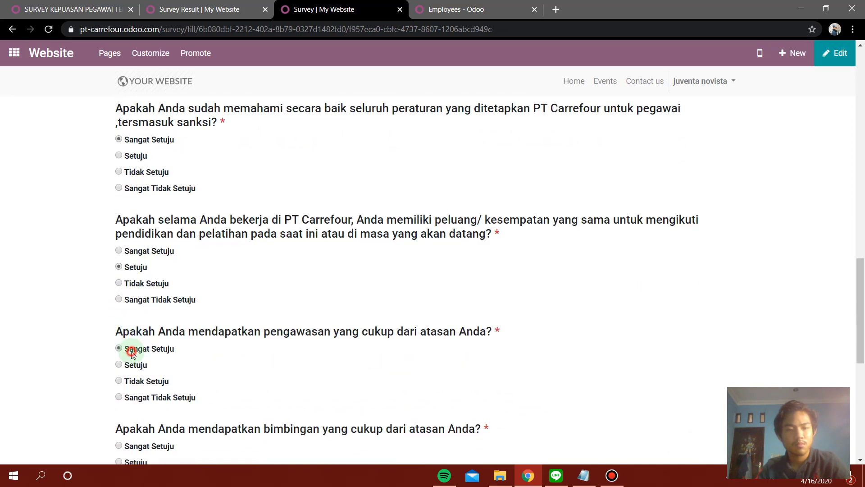
scroll(131, 357, "down", 2)
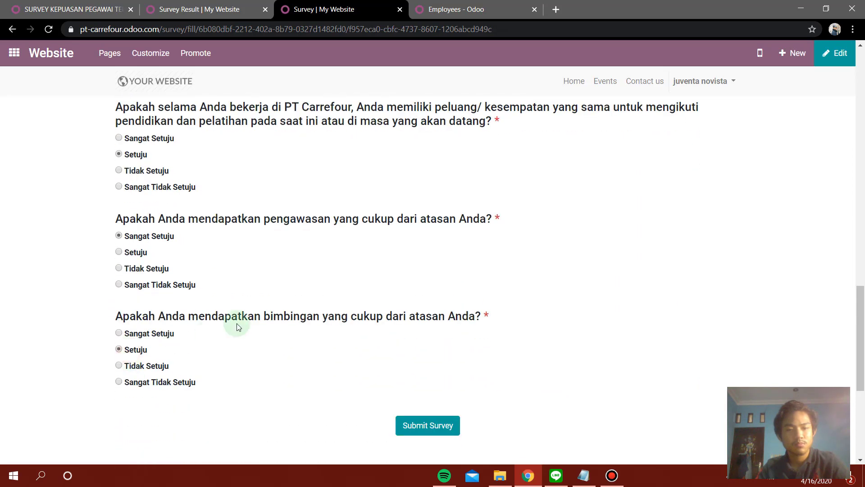
scroll(292, 321, "down", 2)
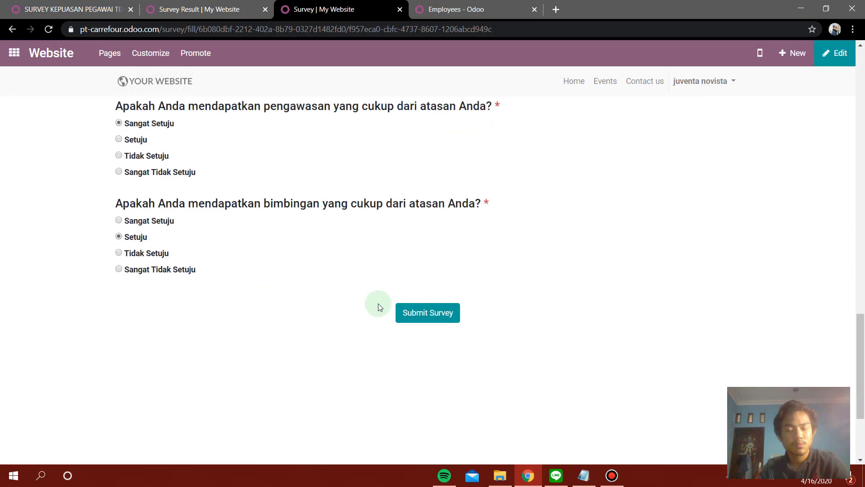
left_click(433, 317)
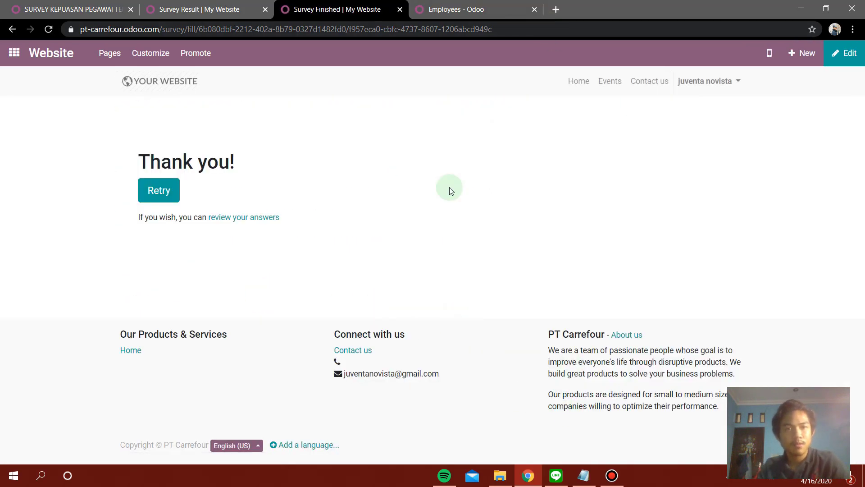
Review the submitted answers and look over the survey results page.
left_click(228, 218)
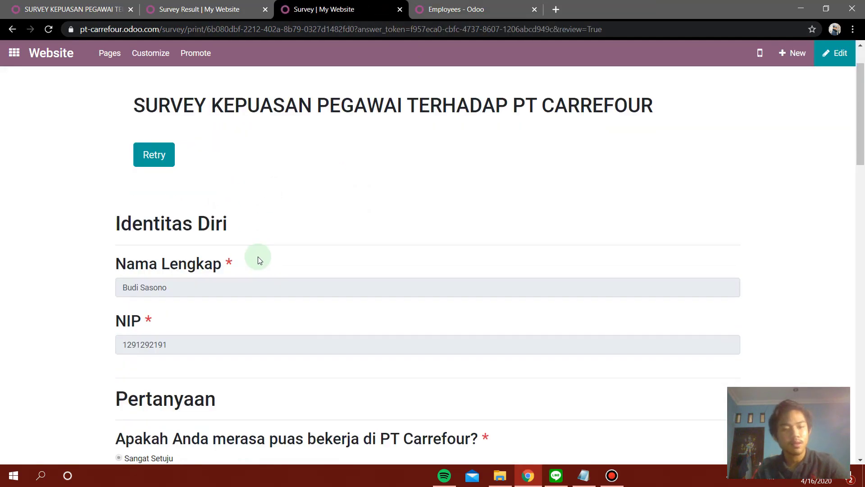
scroll(257, 261, "down", 20)
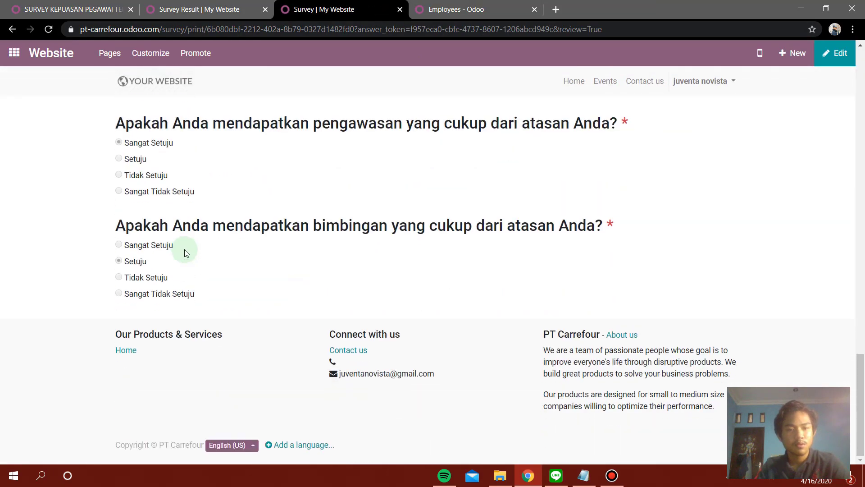
scroll(185, 250, "up", 10)
left_click(202, 9)
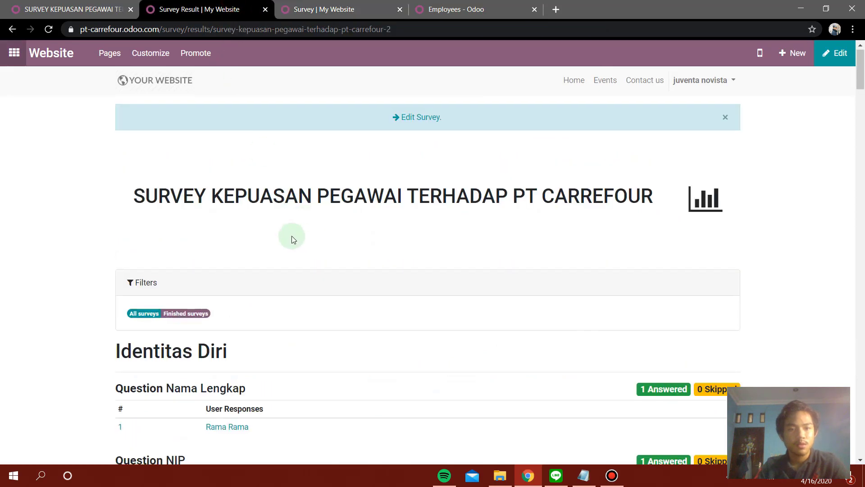
scroll(291, 236, "down", 4)
Return to the surveys overview and open the results for the survey's 2 answers.
left_click(90, 9)
left_click(25, 82)
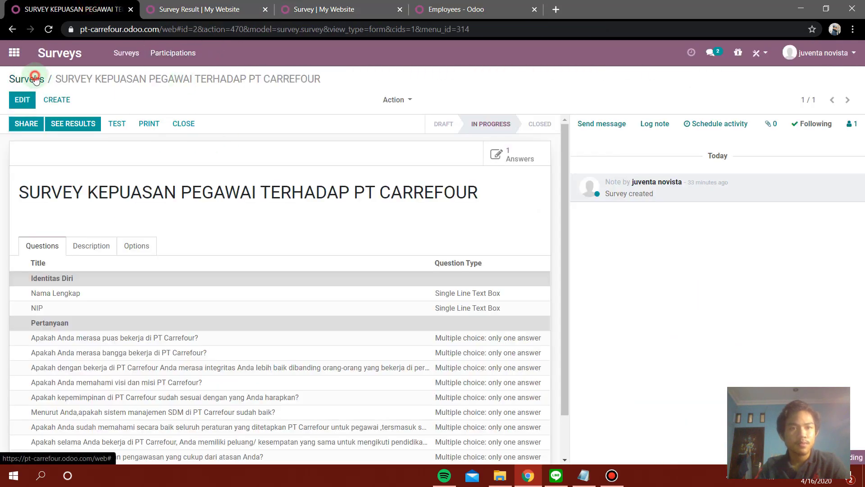
left_click(239, 185)
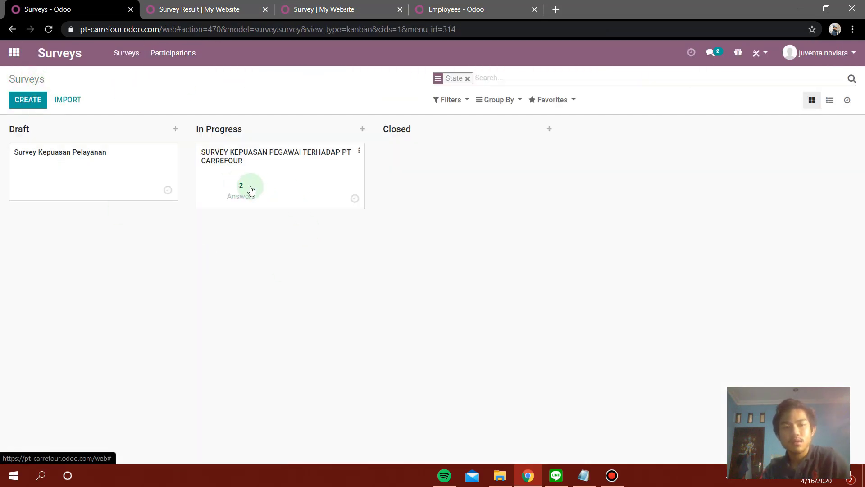
left_click(242, 185)
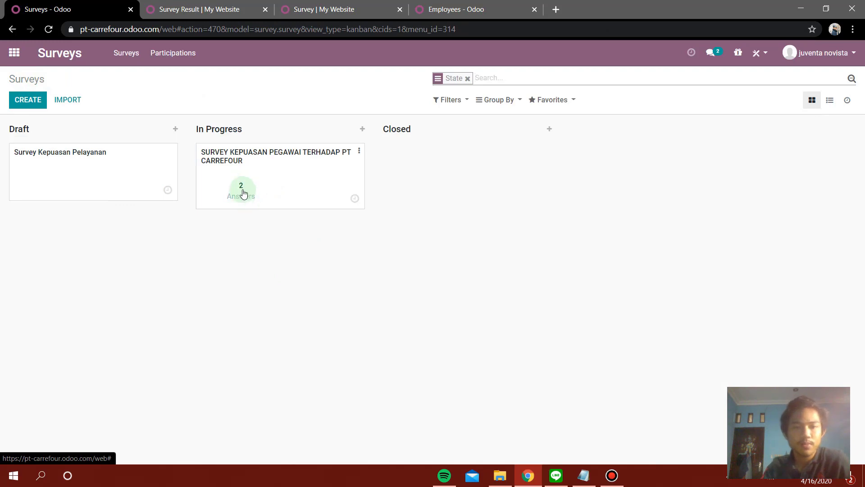
left_click(241, 191)
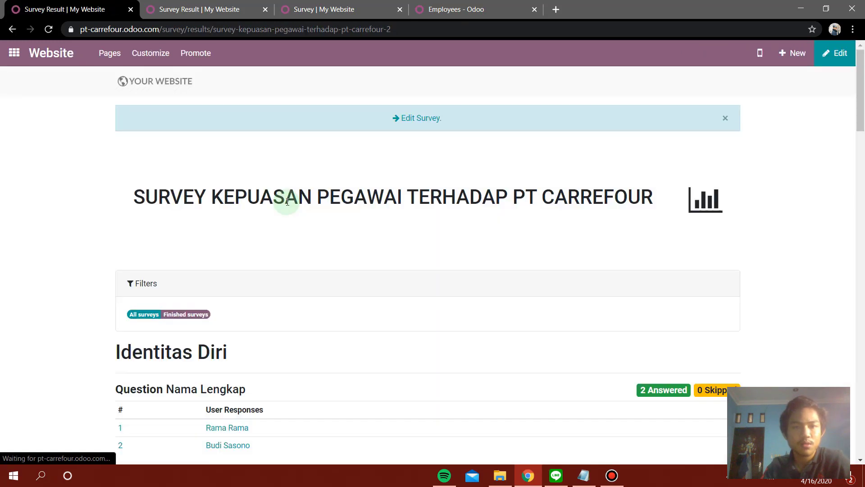
Scroll through the results page's pie charts for each question and back up.
scroll(207, 252, "down", 4)
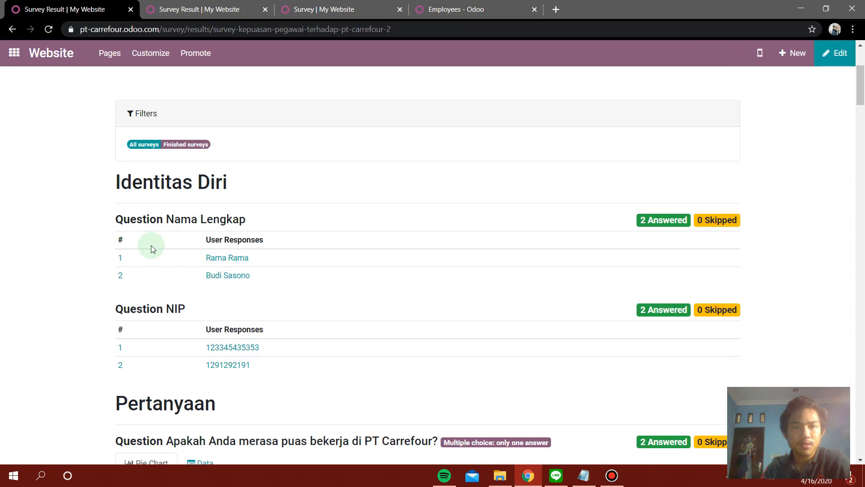
scroll(150, 245, "down", 2)
scroll(153, 249, "down", 3)
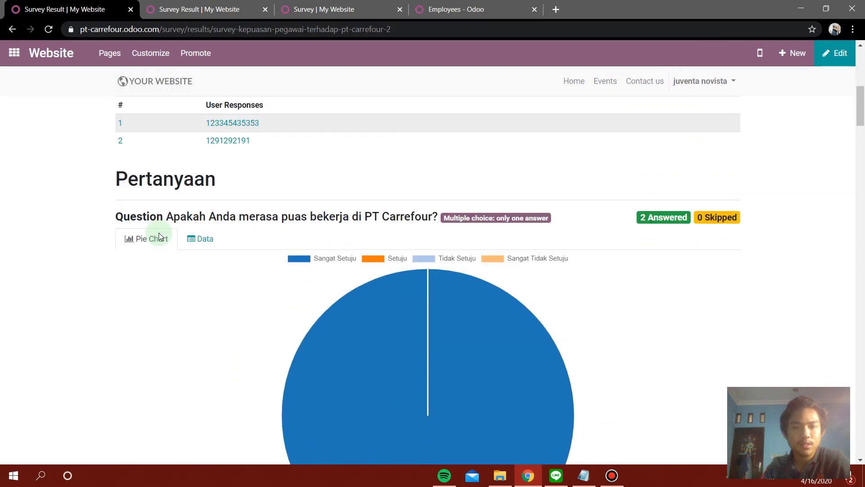
scroll(176, 254, "down", 1)
scroll(174, 253, "down", 8)
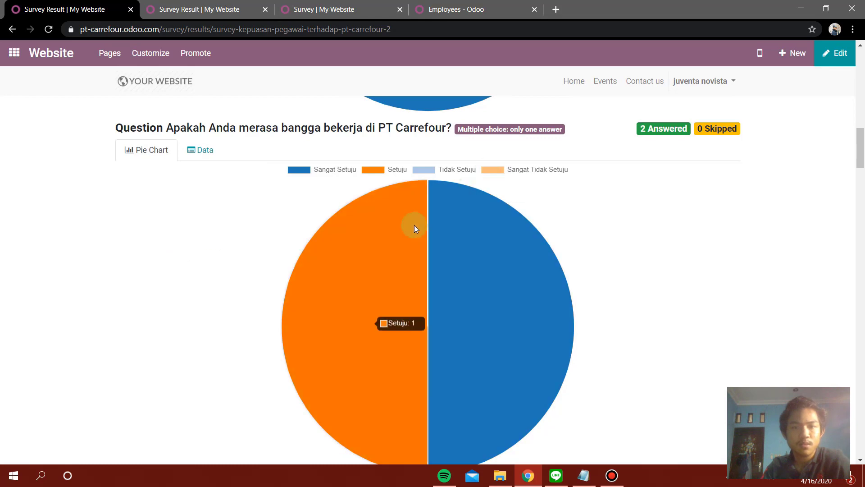
mouse_move(387, 268)
scroll(386, 268, "down", 8)
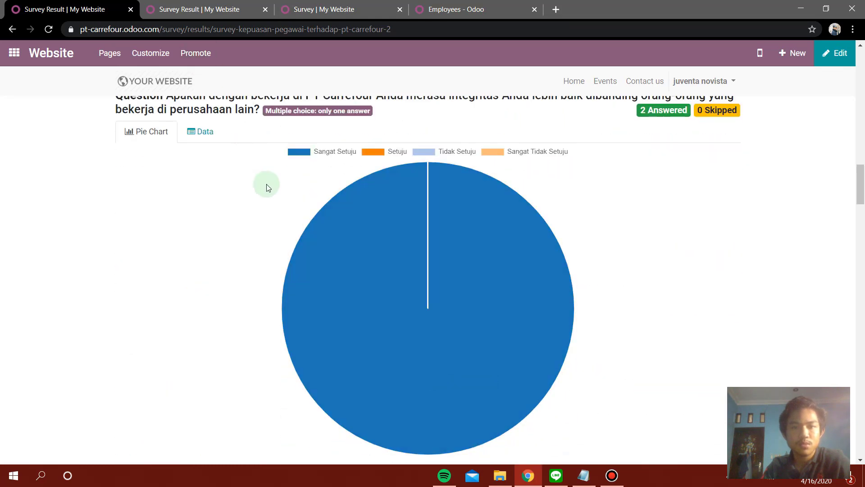
scroll(419, 198, "down", 15)
scroll(419, 199, "down", 12)
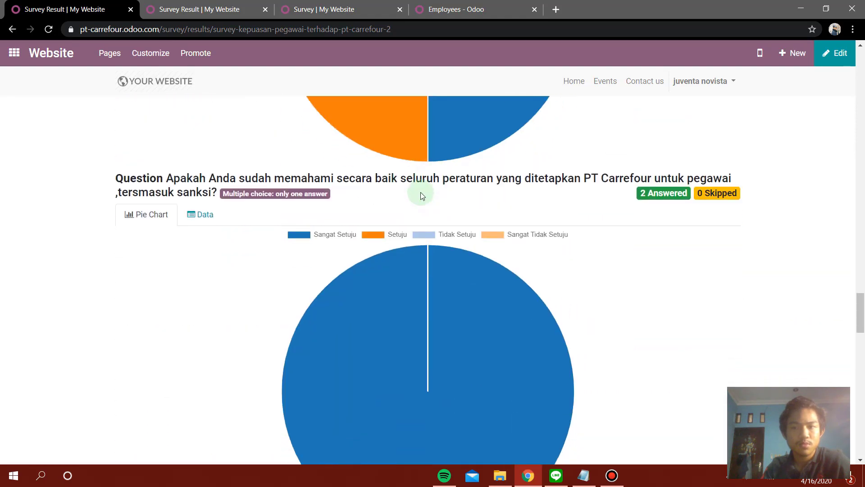
scroll(420, 194, "down", 18)
scroll(450, 189, "down", 9)
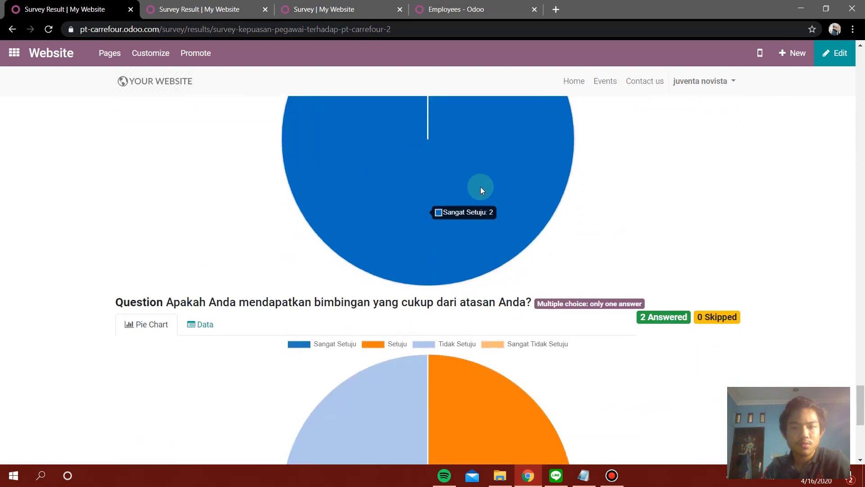
scroll(479, 246, "up", 3)
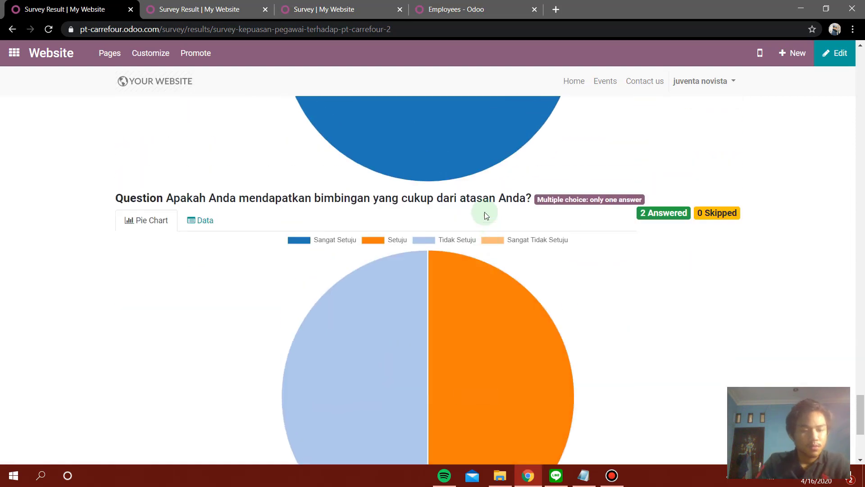
scroll(415, 209, "up", 15)
scroll(415, 209, "up", 20)
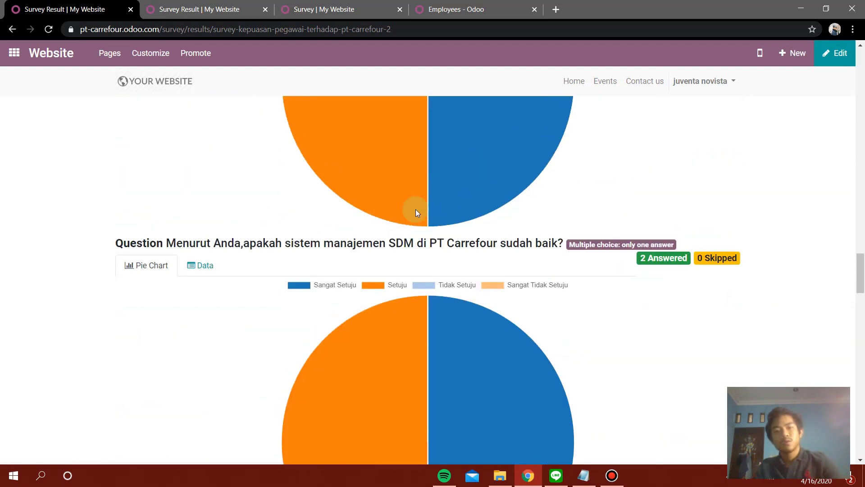
scroll(416, 209, "up", 20)
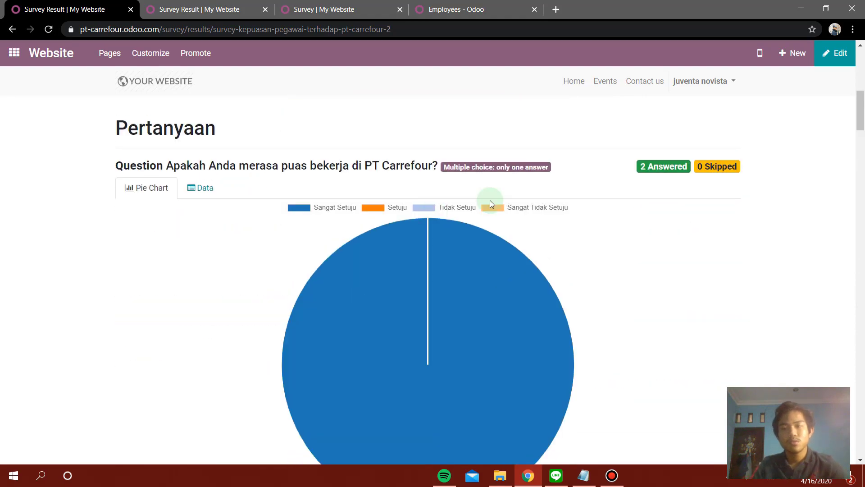
left_click_drag(863, 70, 863, 116)
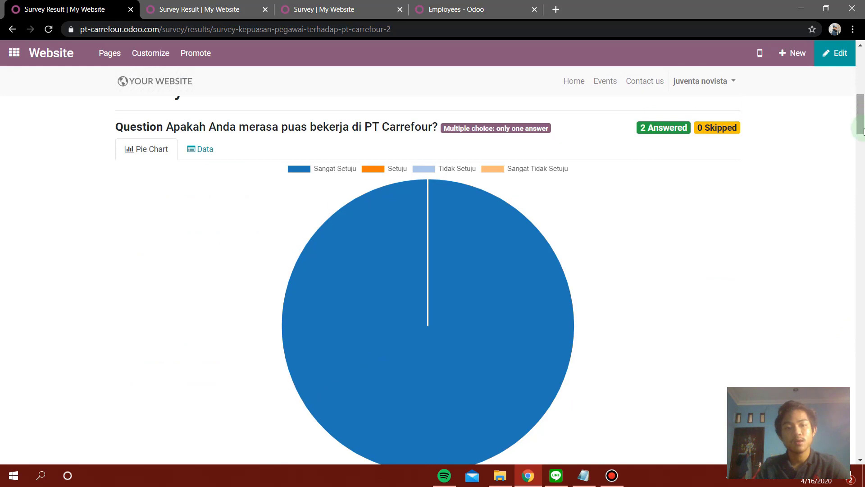
Show the first question as a Data table with Sangat Setuju at 100.0 %, then return to the top.
left_click(201, 152)
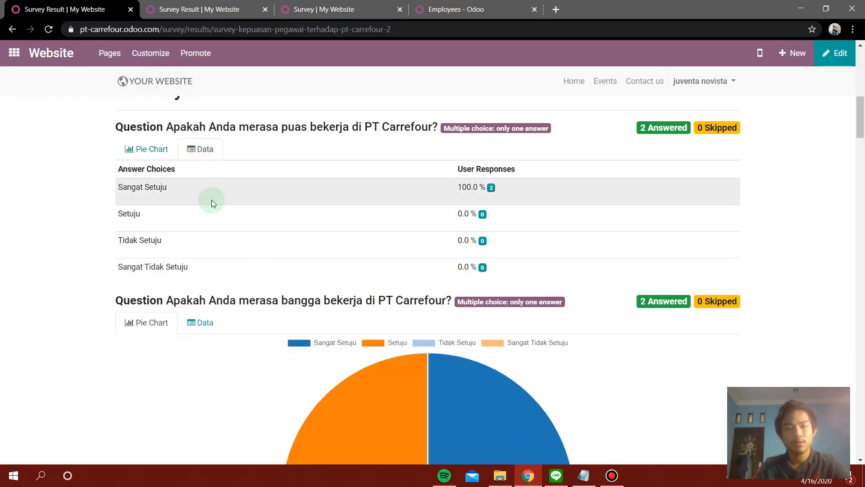
scroll(493, 232, "down", 5)
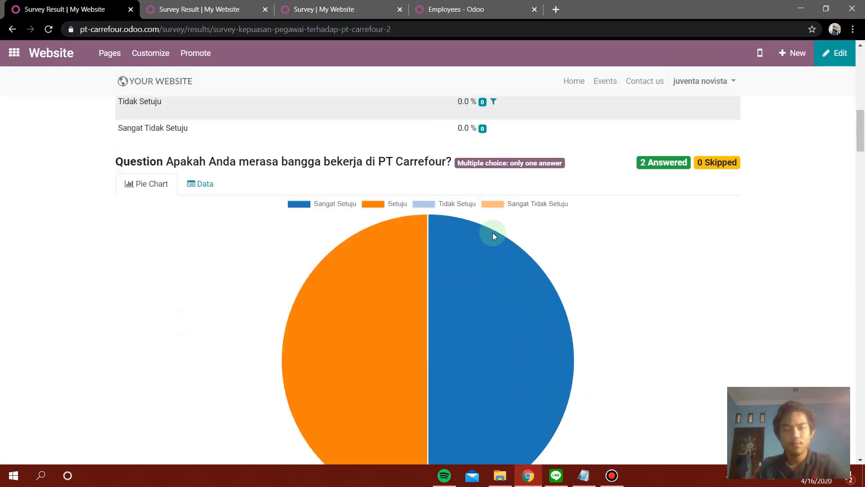
scroll(383, 199, "up", 3)
scroll(201, 255, "down", 2)
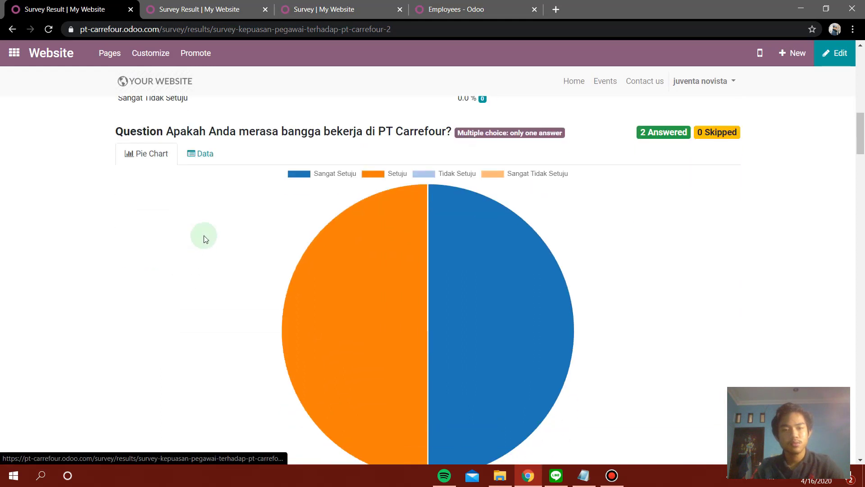
scroll(247, 259, "up", 1)
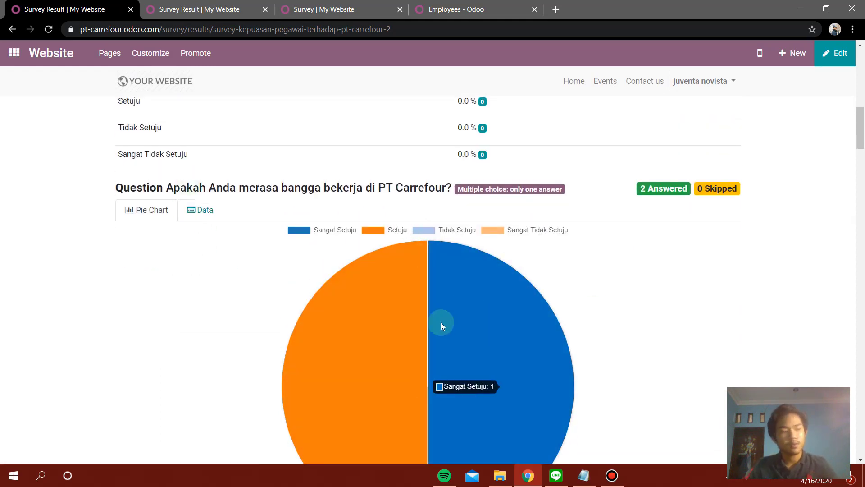
scroll(428, 307, "up", 2)
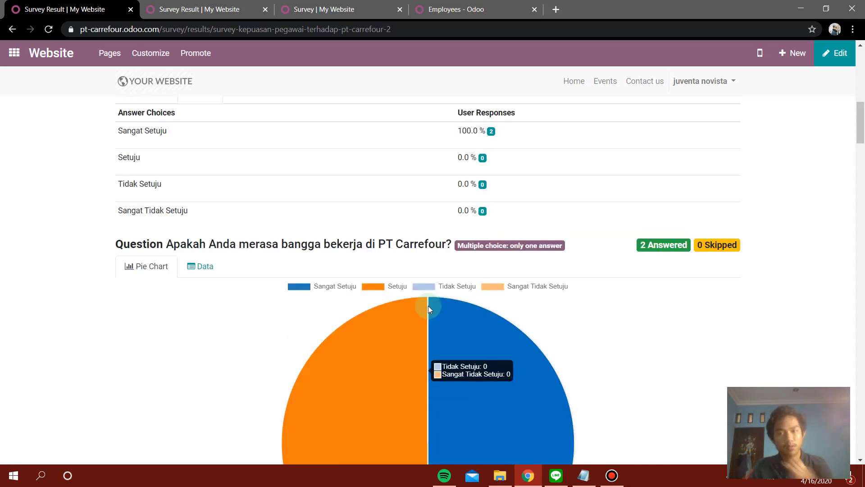
scroll(456, 246, "up", 10)
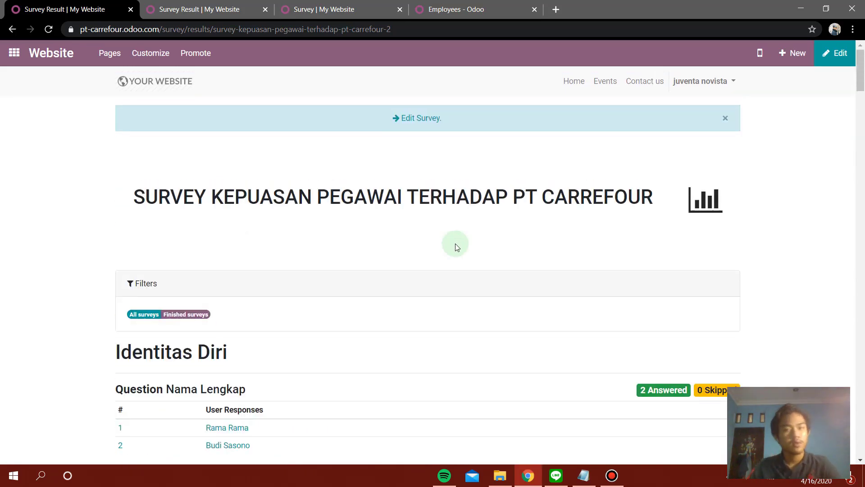